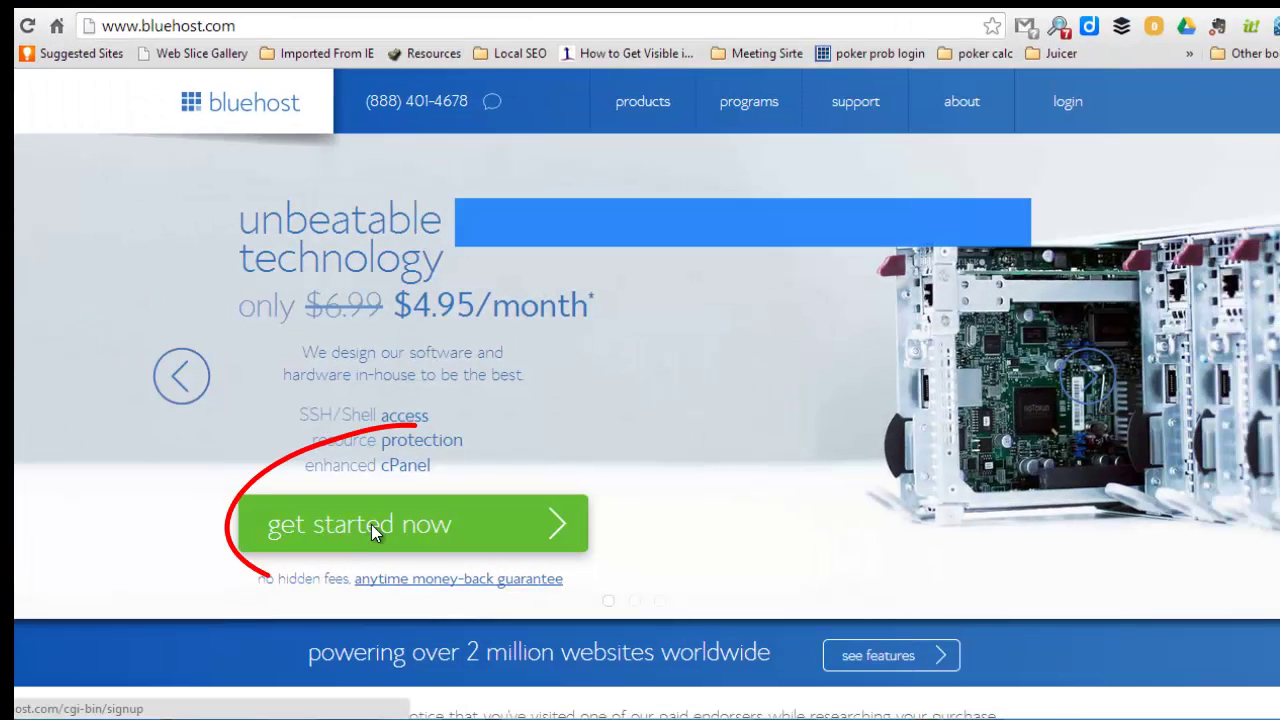
Start a Bluehost hosting sign-up using the existing domain dogsite.org
click(371, 524)
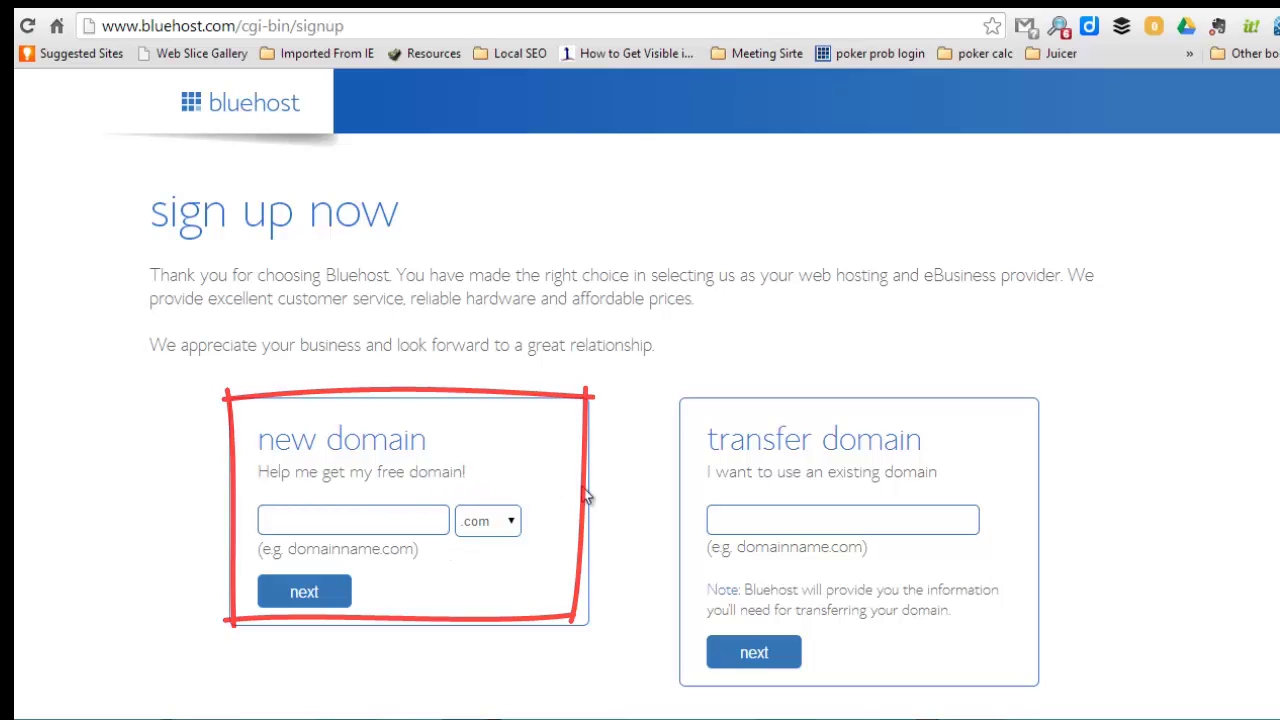
click(740, 525)
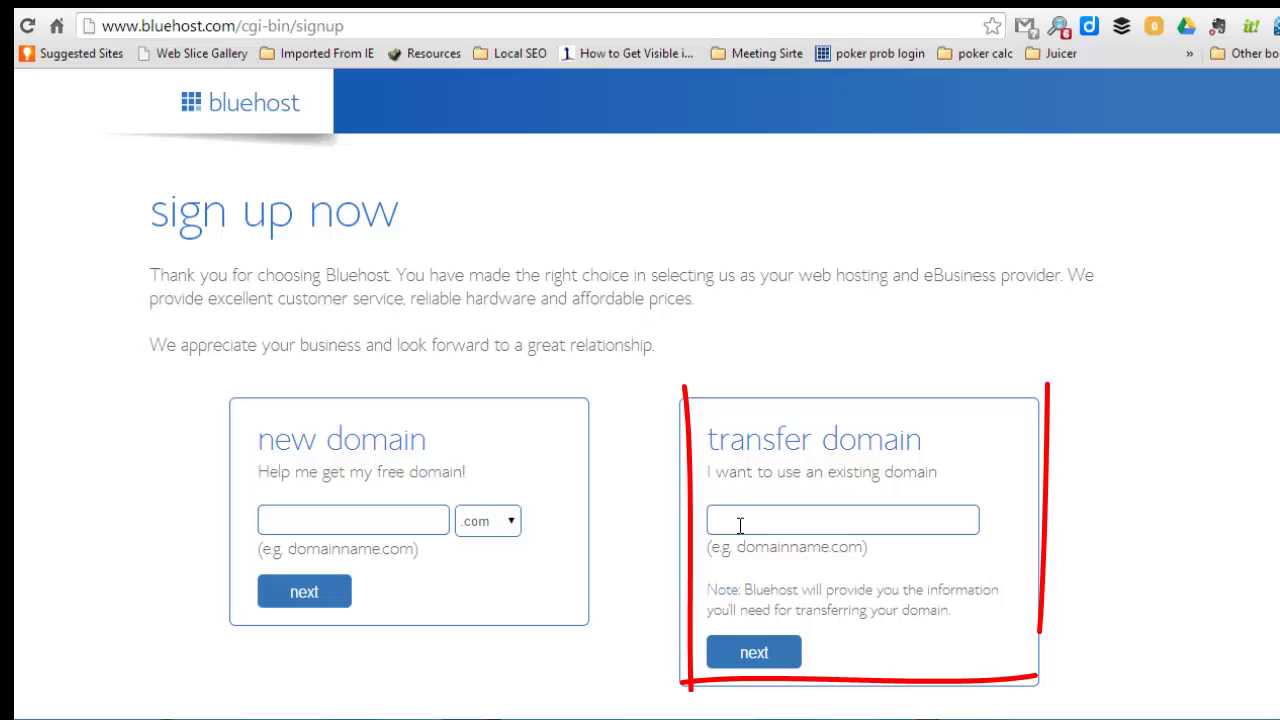
text(dogsite.org)
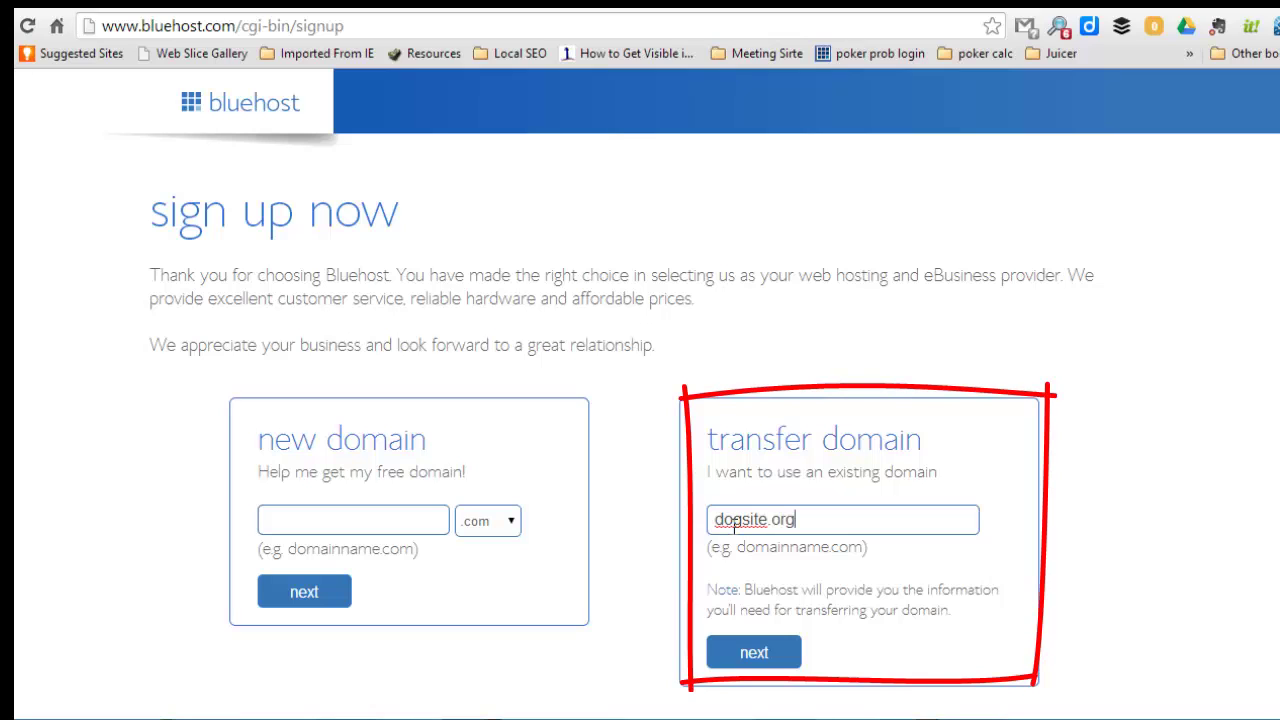
click(735, 658)
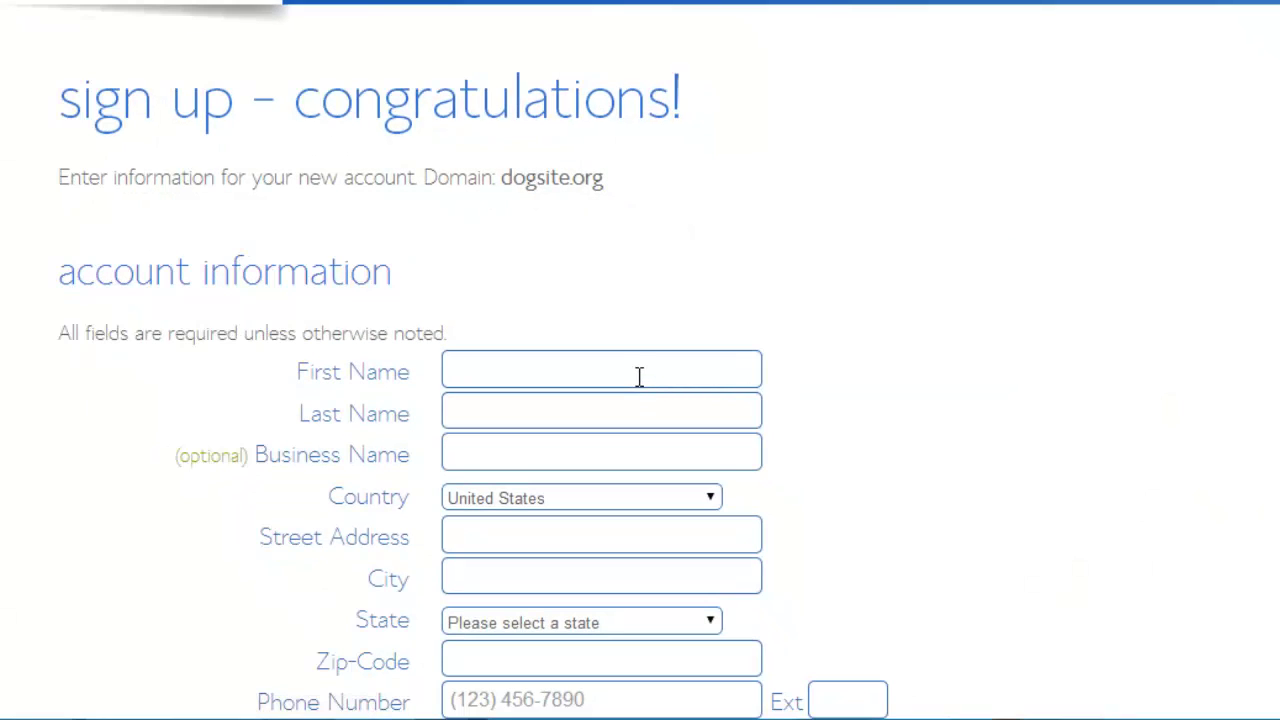
Enter the account holder's first and last name and autofill the remaining account details
key(Tab)
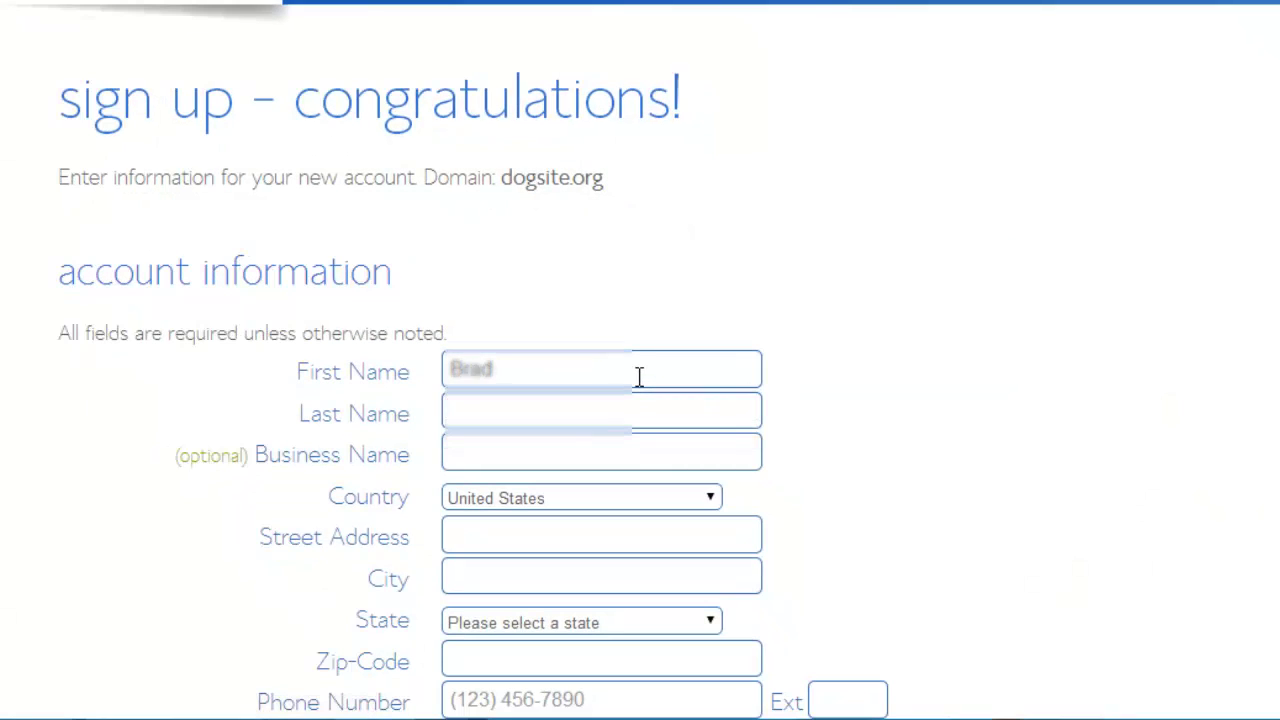
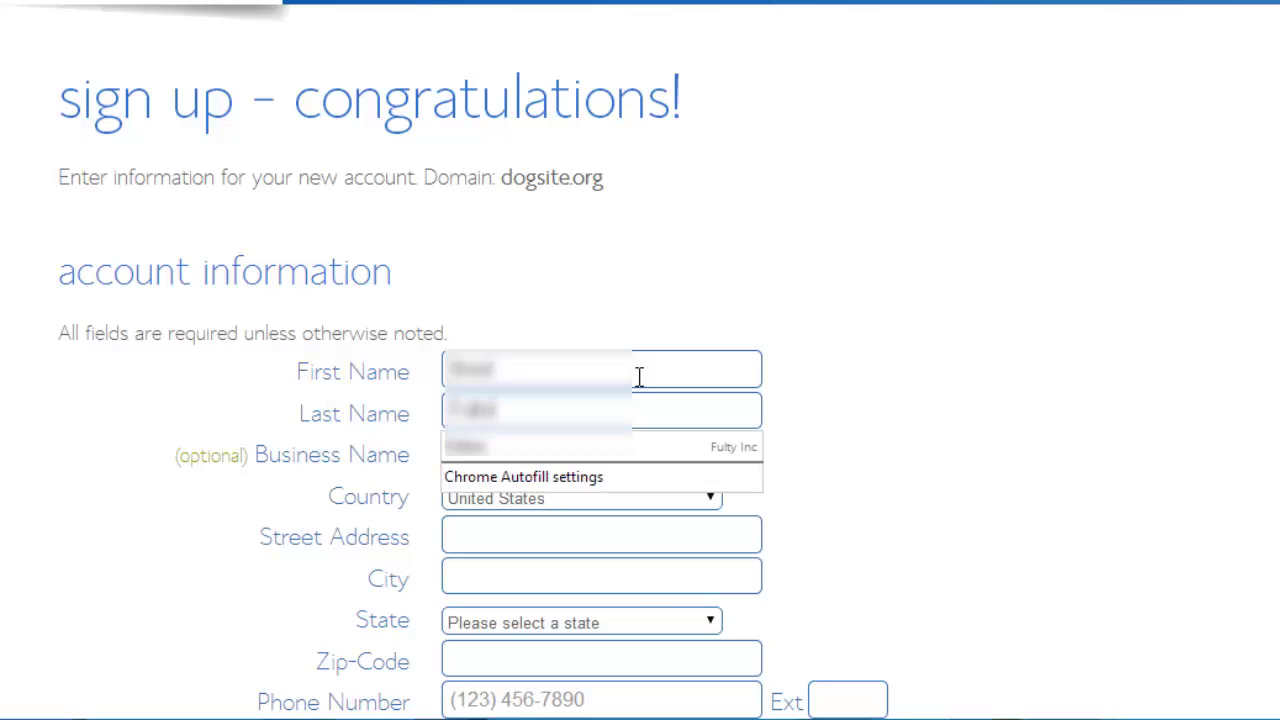
key(Down)
key(Return)
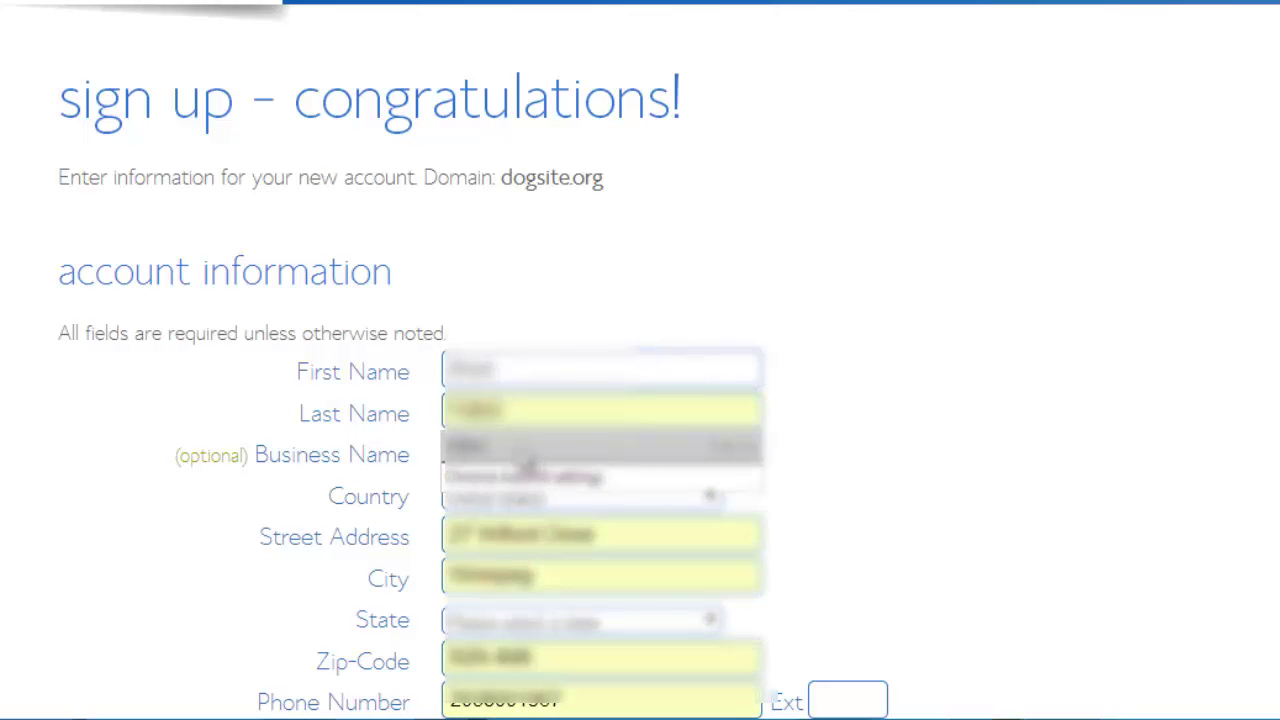
Move down to the billing information and begin entering the credit card number
scroll(847, 516, down, 1)
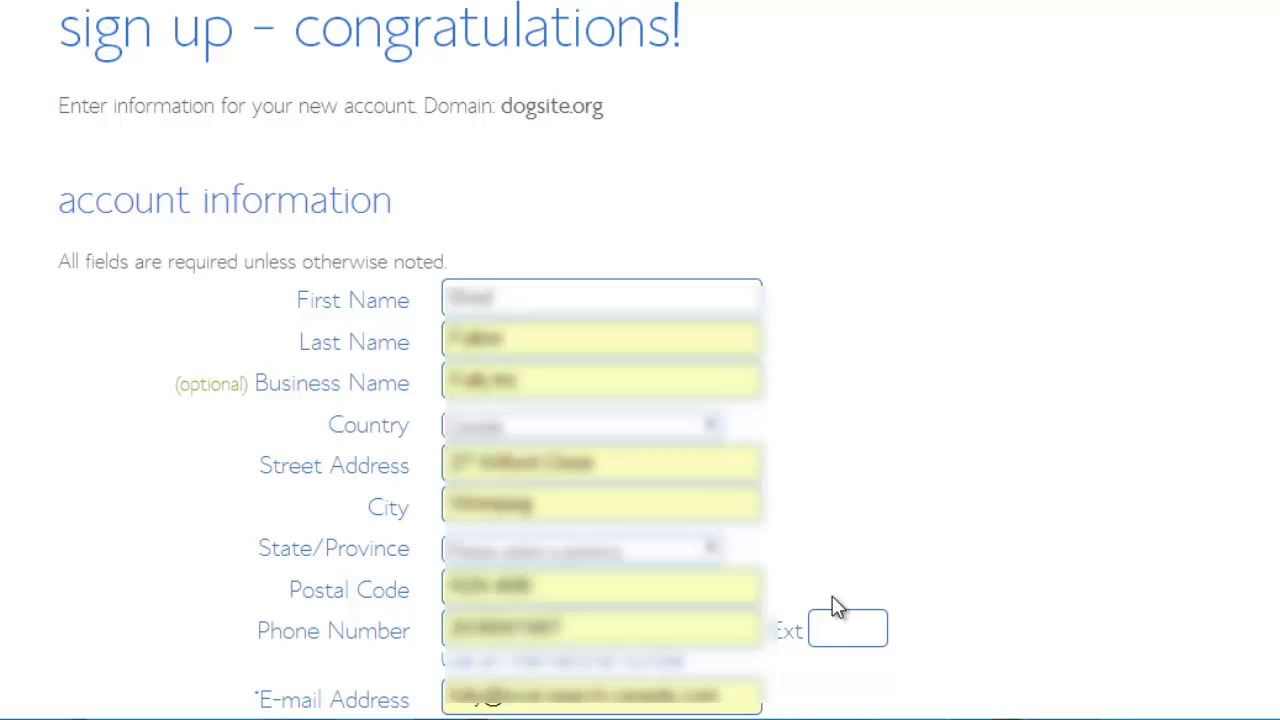
scroll(1153, 562, down, 10)
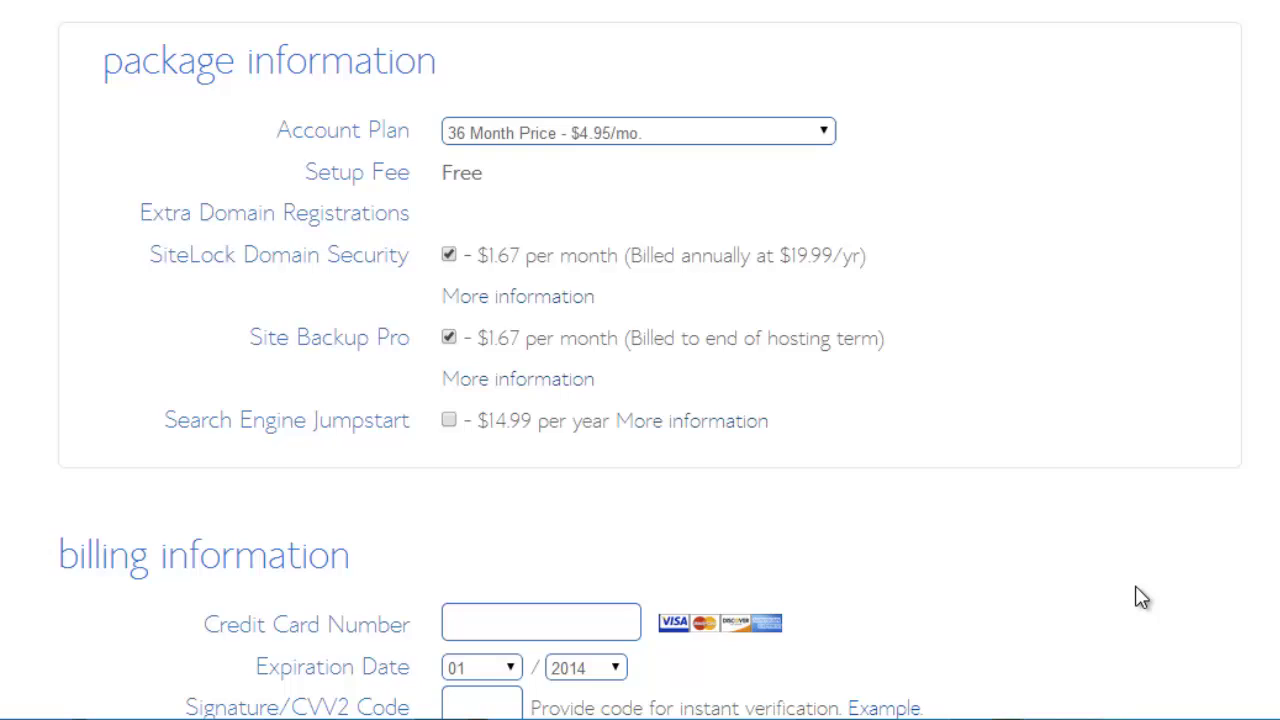
scroll(1138, 595, down, 3)
scroll(1133, 610, down, 3)
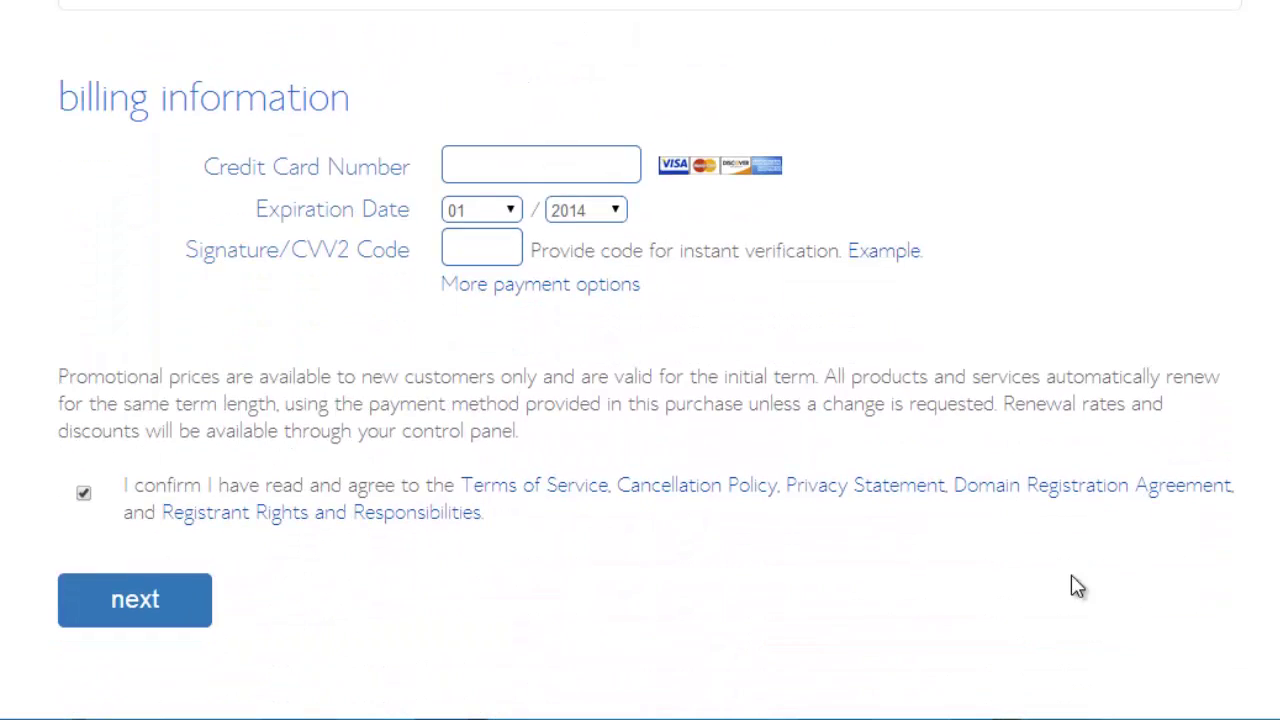
click(515, 165)
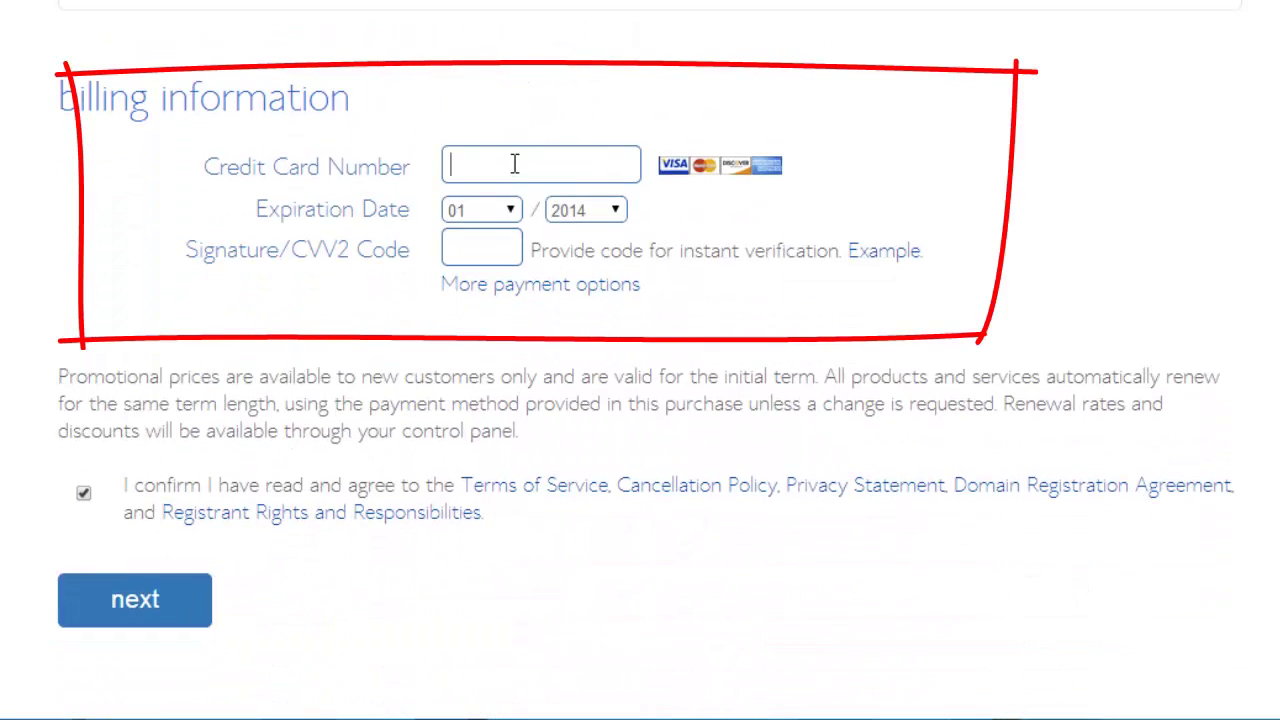
text(33)
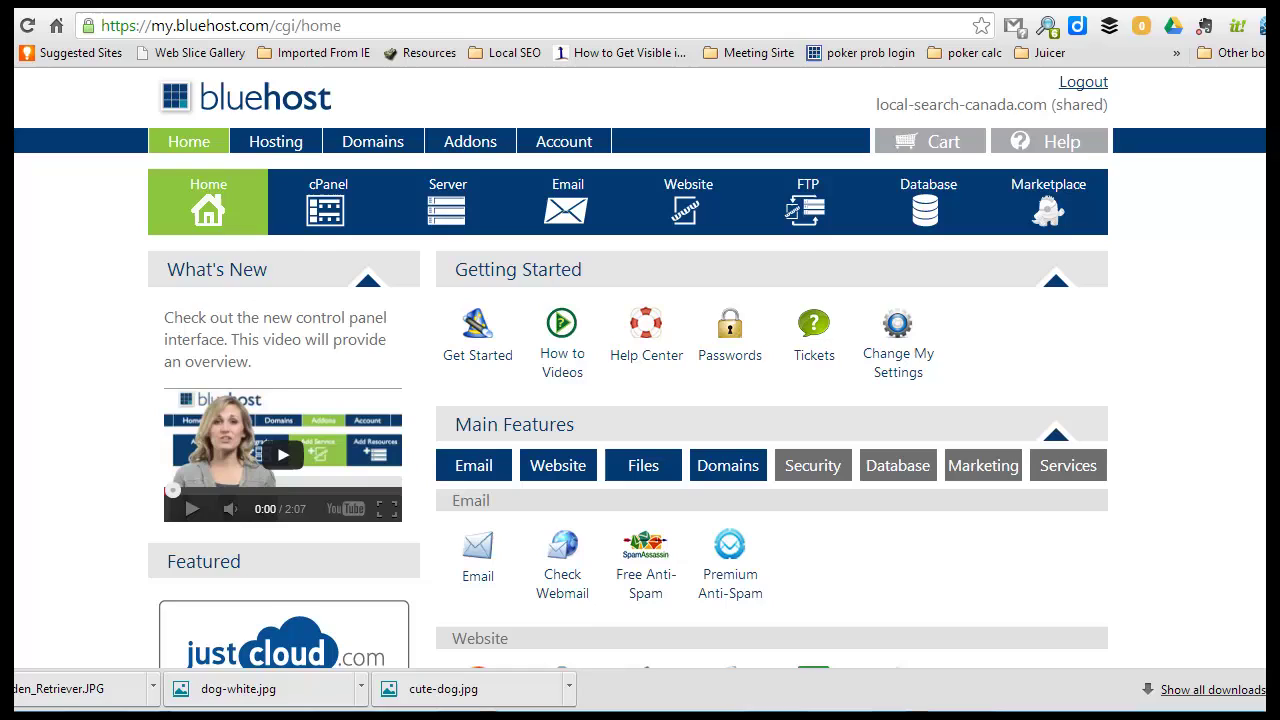
Open MOJO Marketplace's WordPress installer and start a brand new install
scroll(640, 367, down, 2)
scroll(640, 367, down, 1)
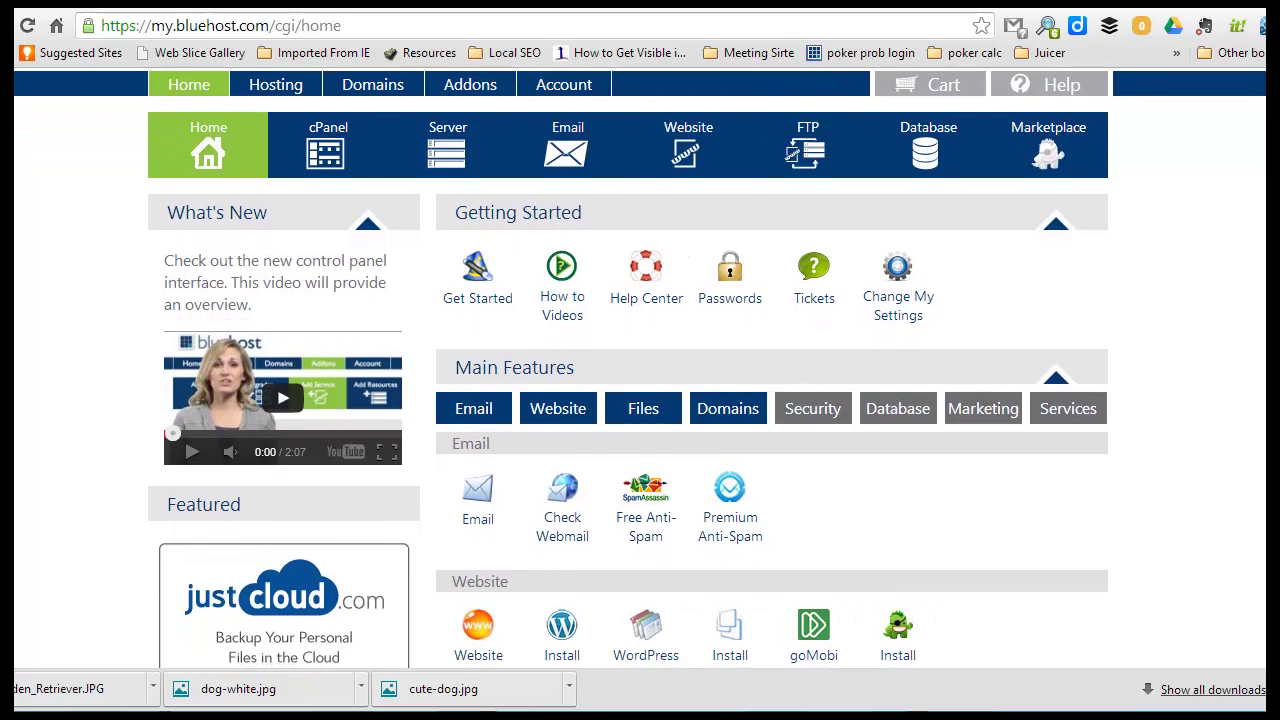
scroll(640, 367, down, 1)
scroll(640, 367, down, 1)
scroll(640, 367, down, 2)
scroll(640, 367, down, 1)
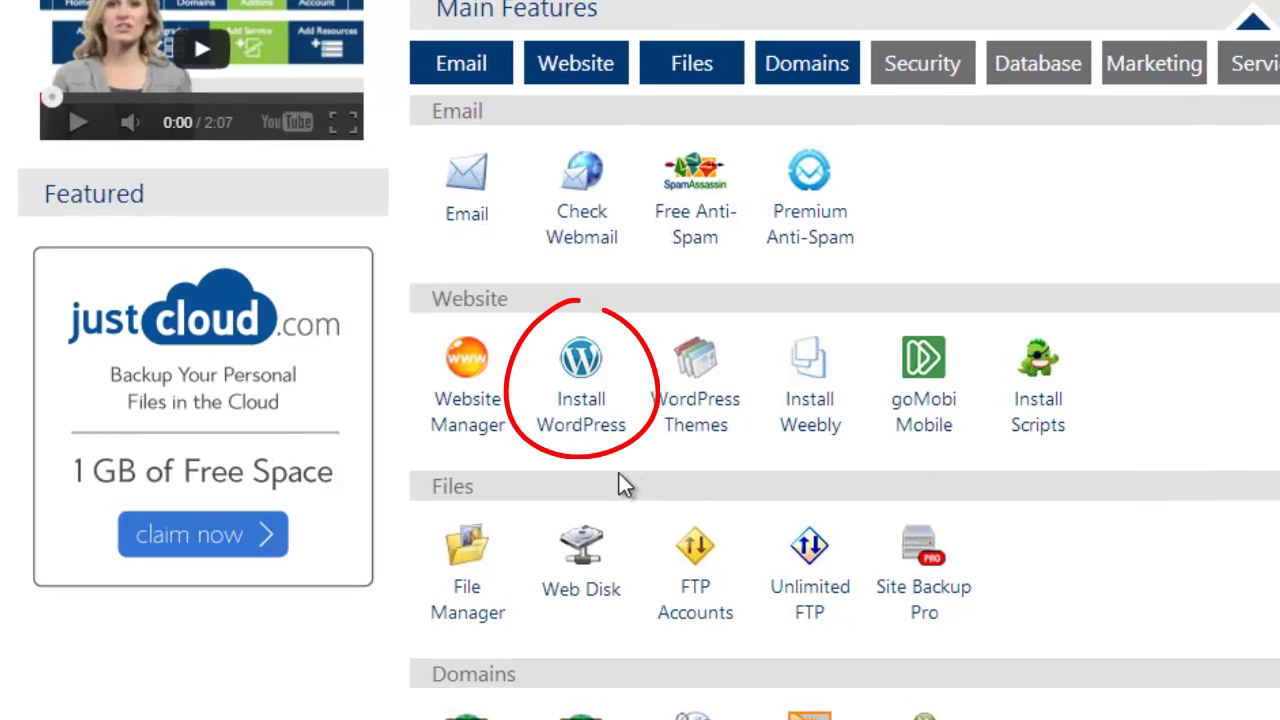
click(583, 415)
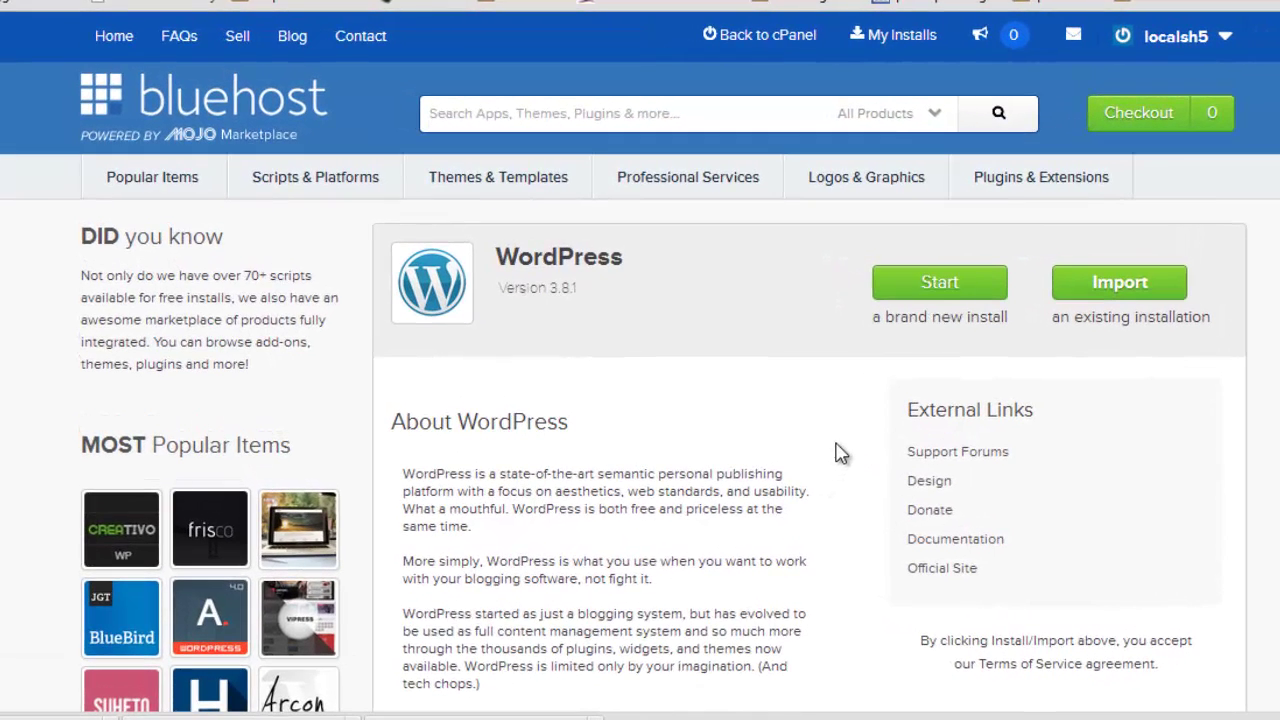
click(952, 303)
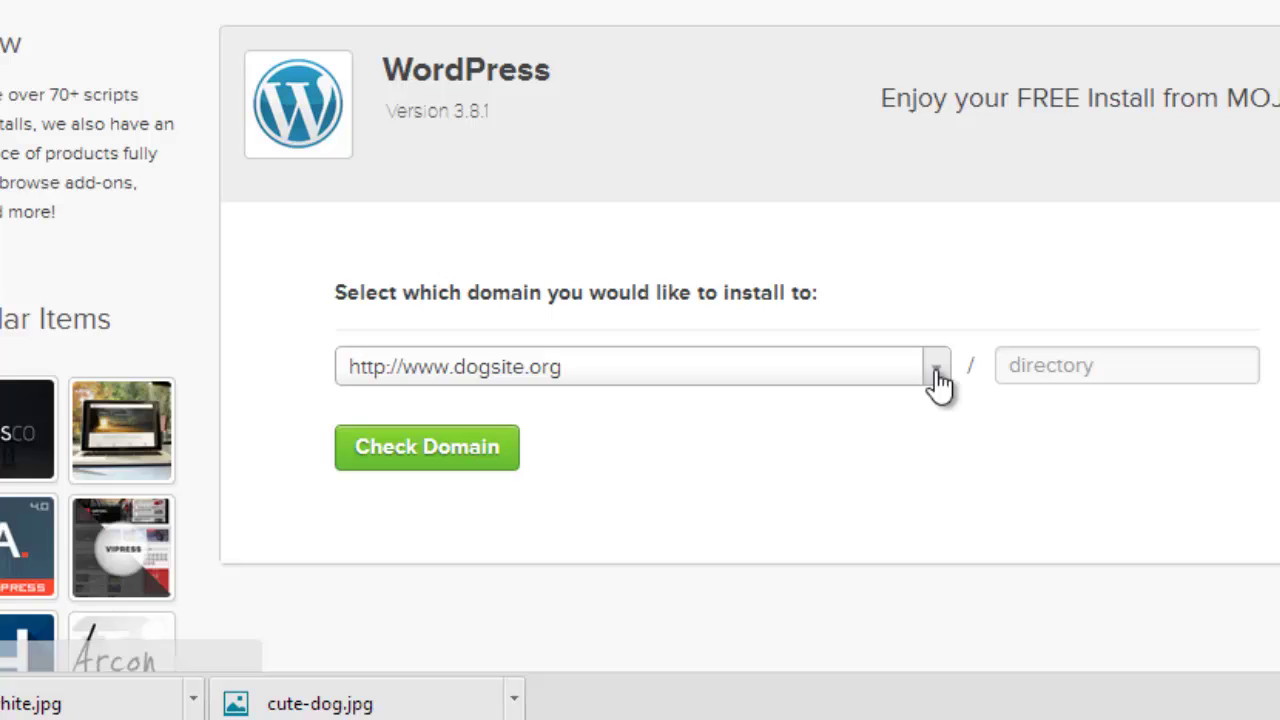
click(936, 370)
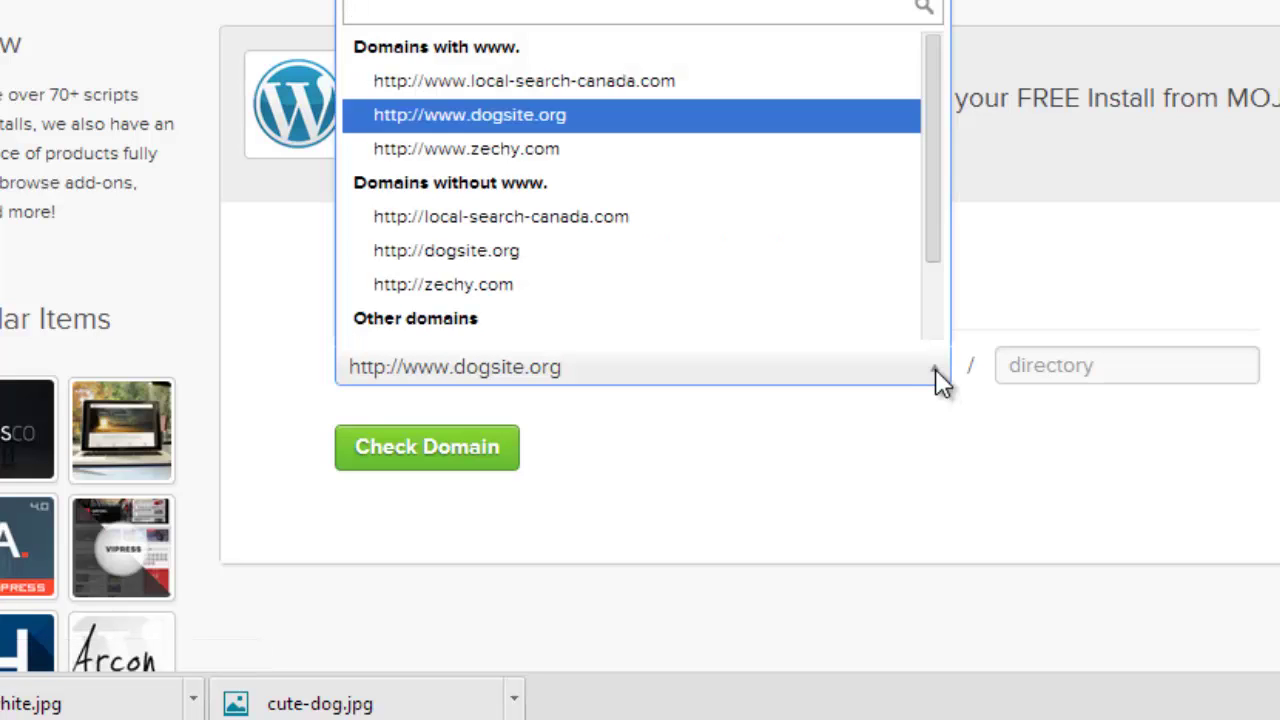
click(1022, 440)
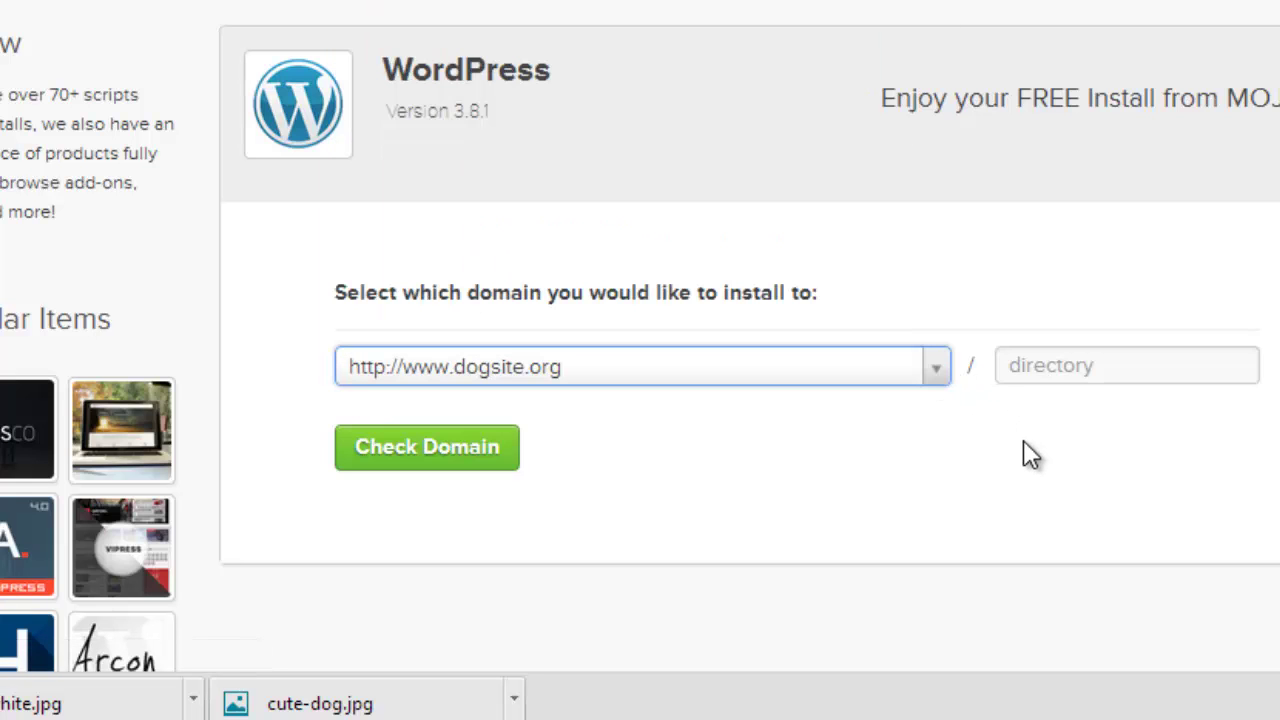
click(481, 453)
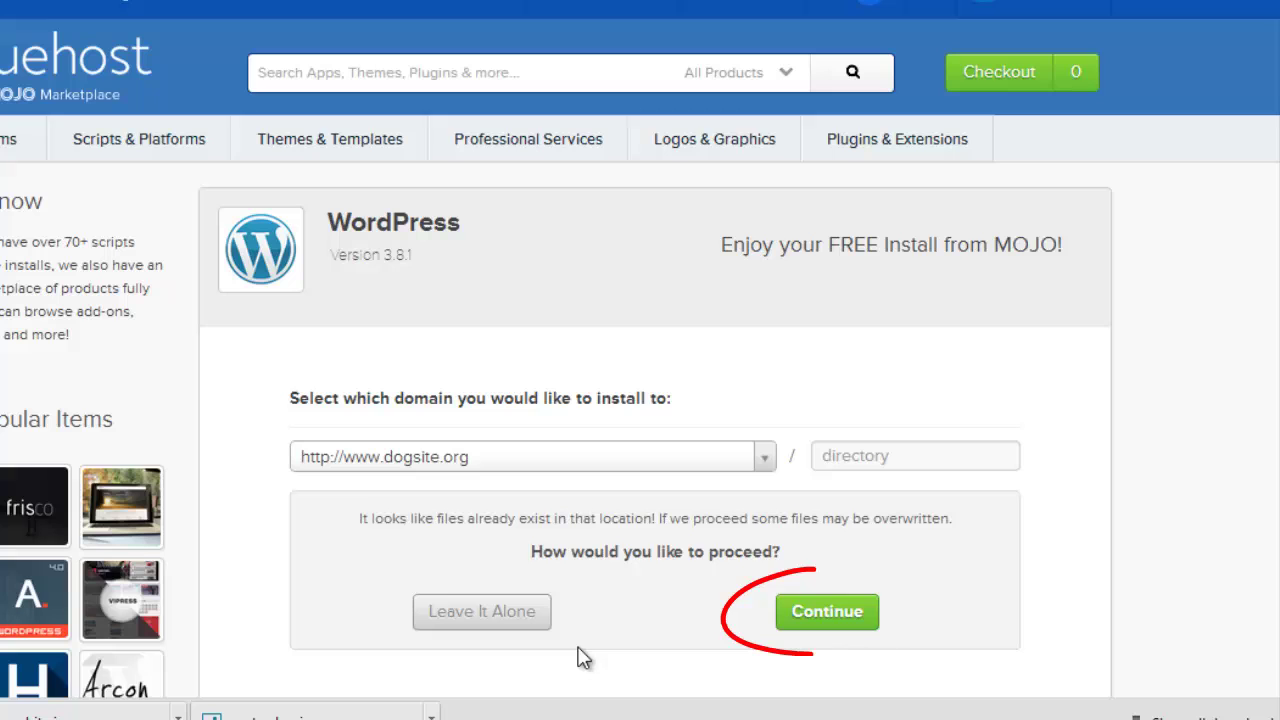
click(829, 618)
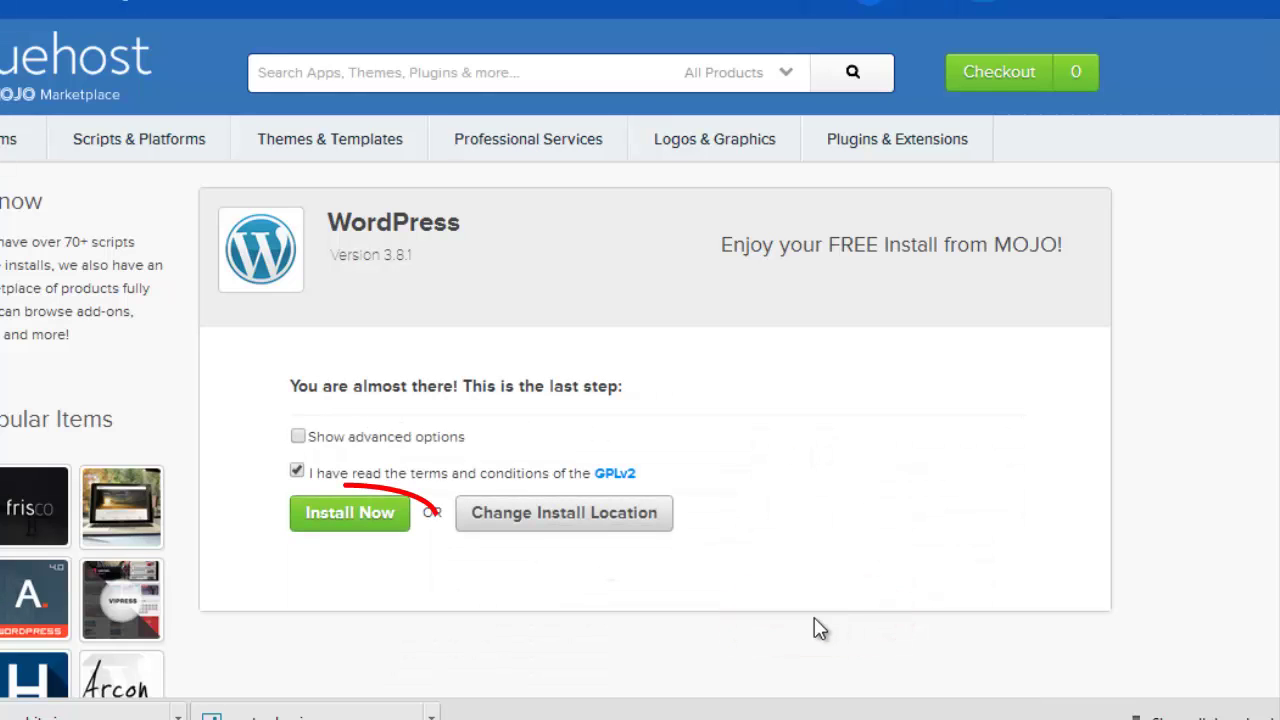
click(352, 522)
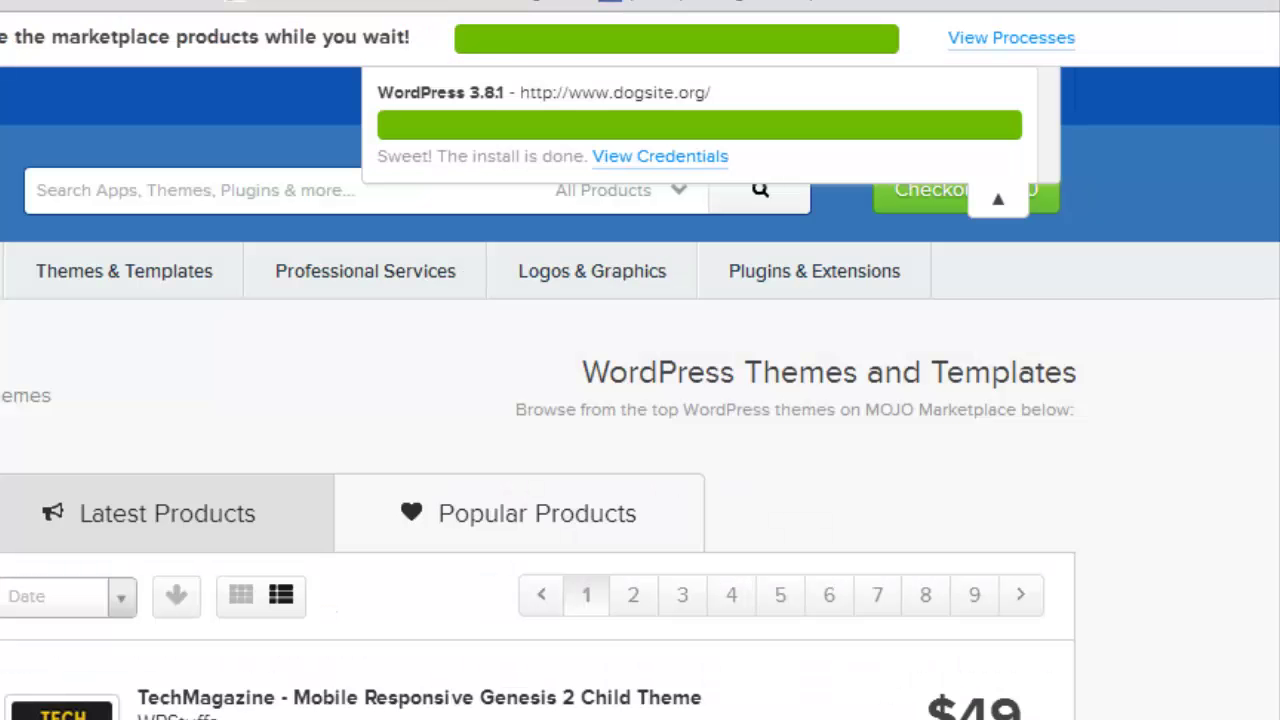
mouse_move(700, 130)
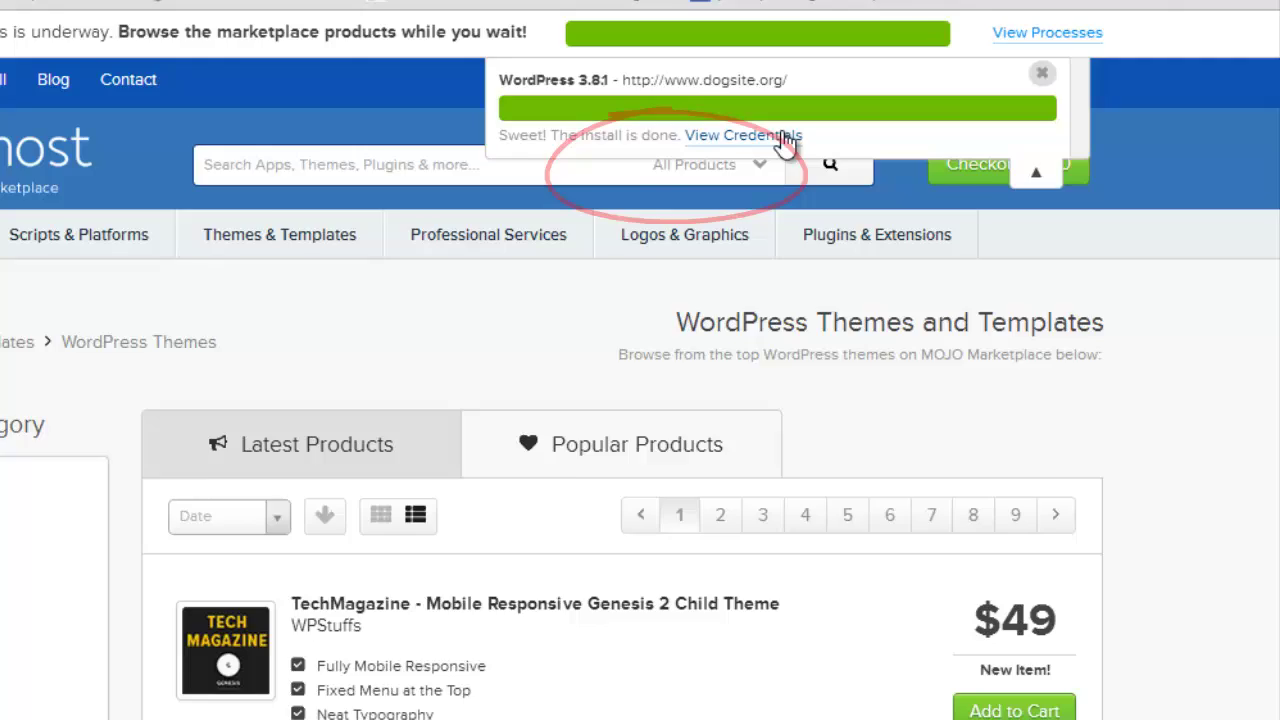
View the new WordPress install's login credentials in MOJO Marketplace
click(724, 153)
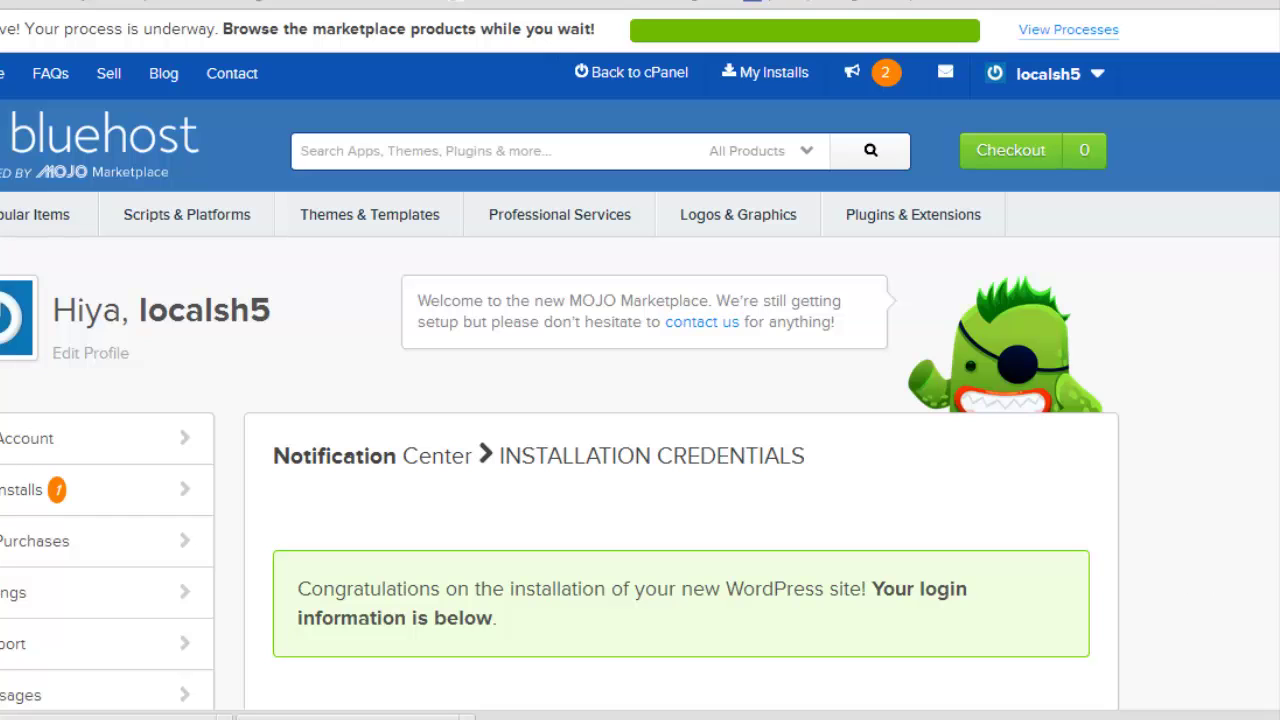
scroll(732, 423, down, 5)
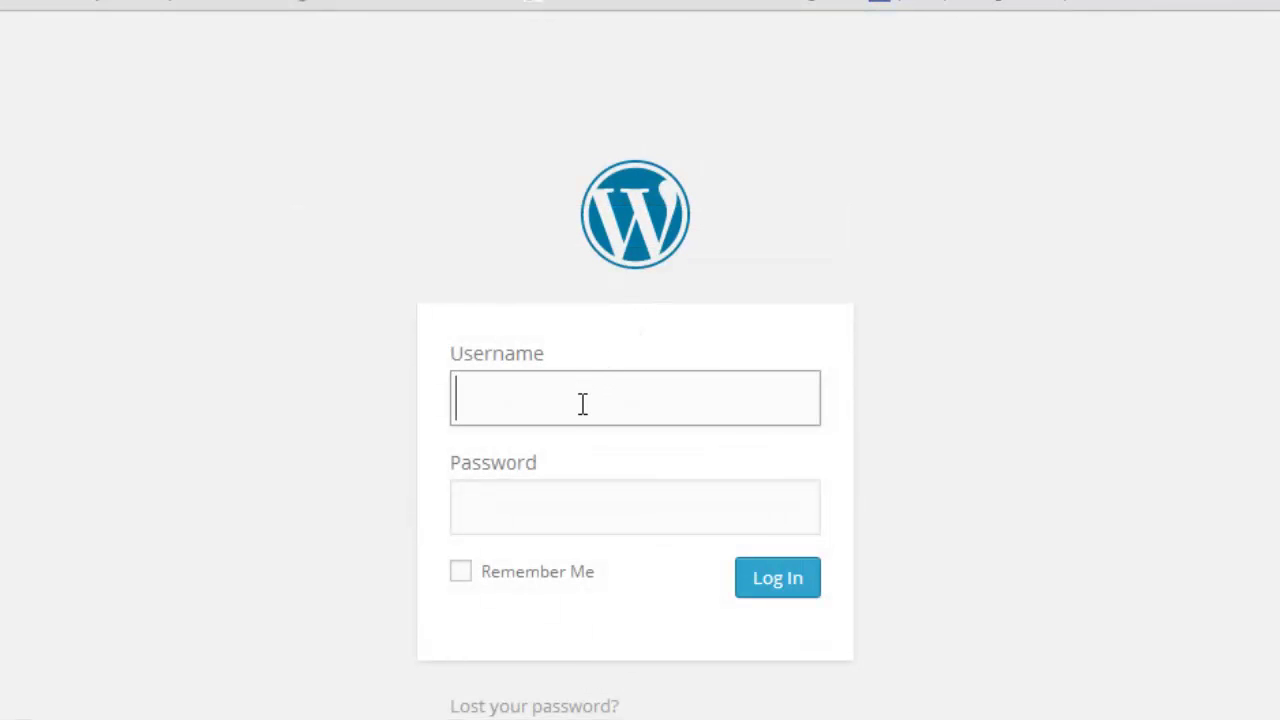
Log in to the dogsite.org admin with the saved username and pasted password, Remember Me ticked
click(576, 390)
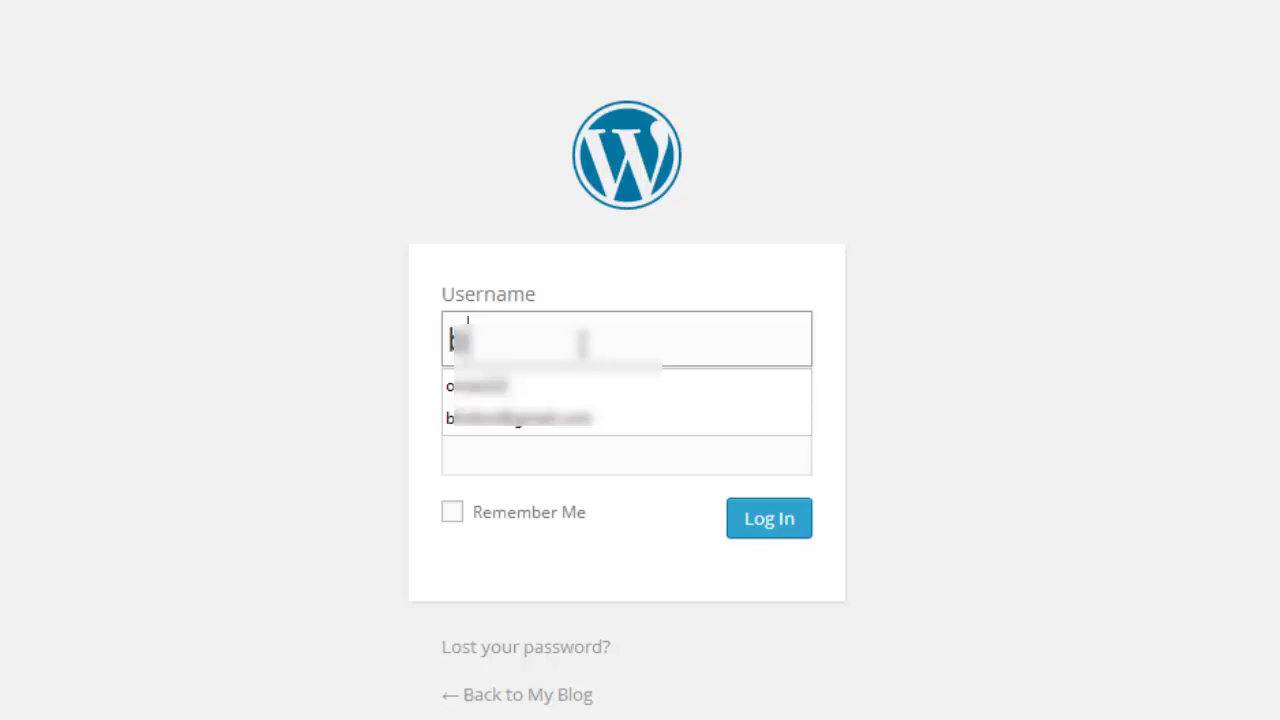
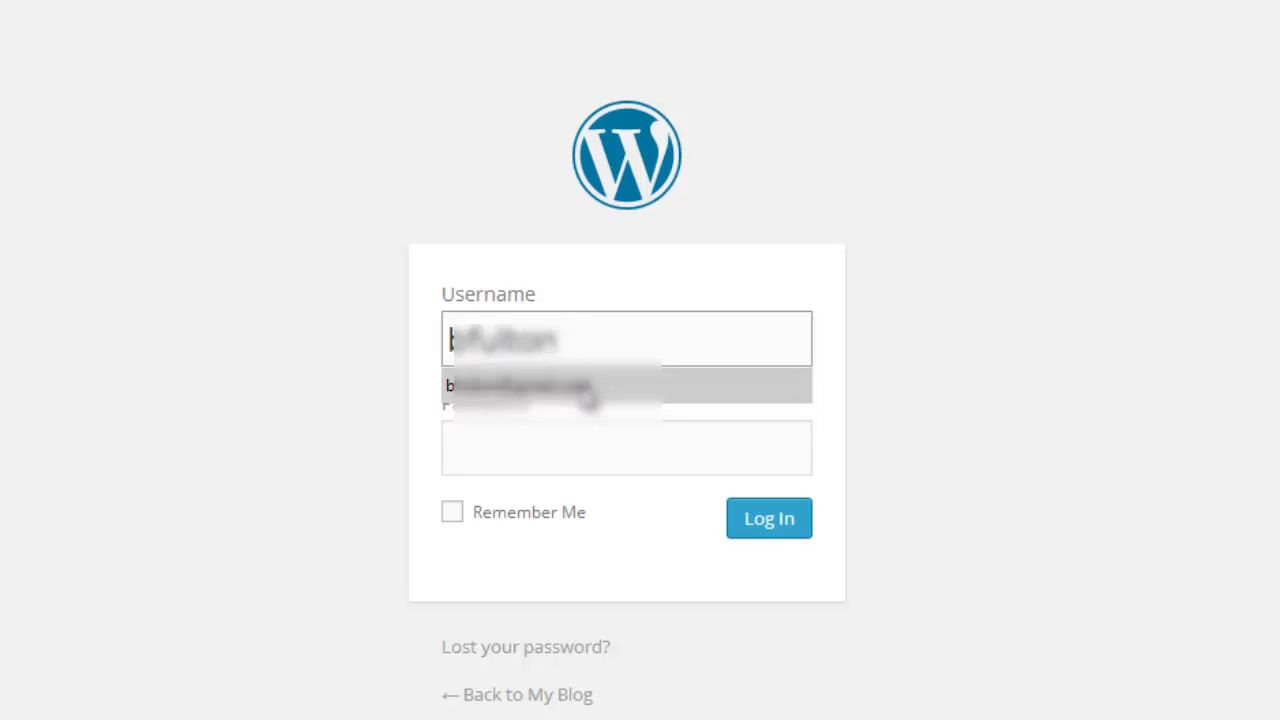
click(586, 395)
click(570, 447)
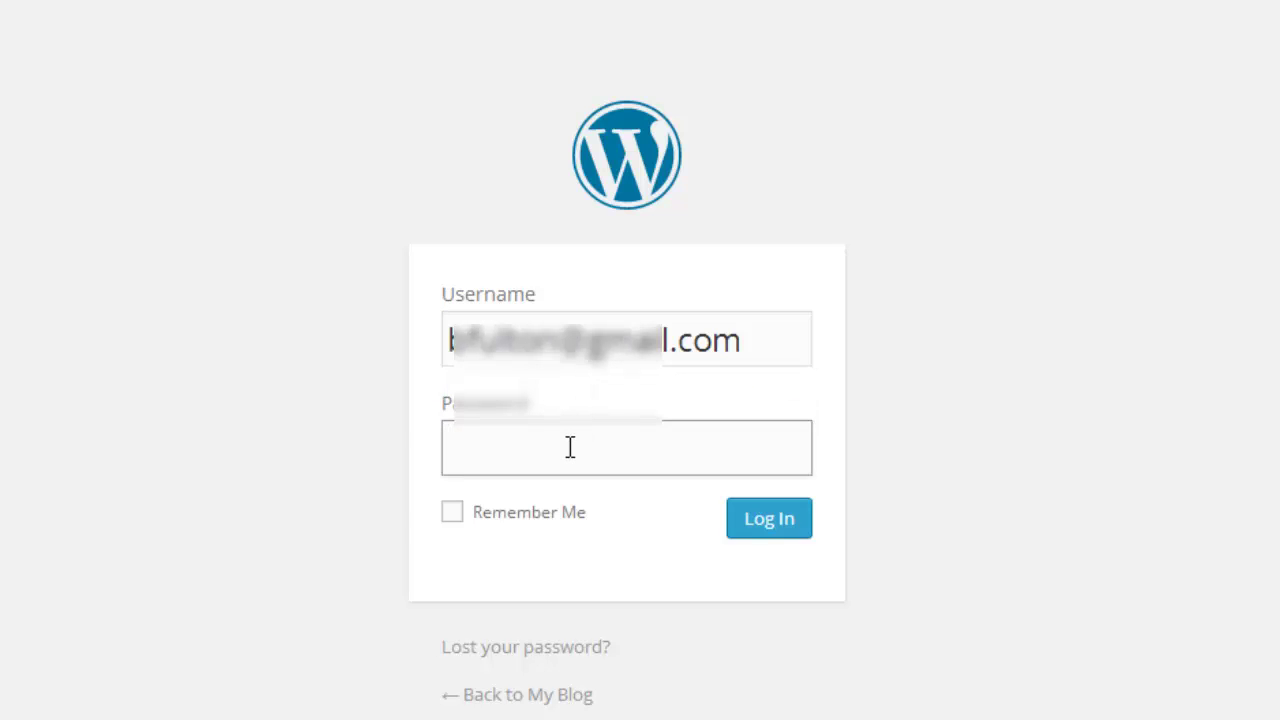
key(ctrl+v)
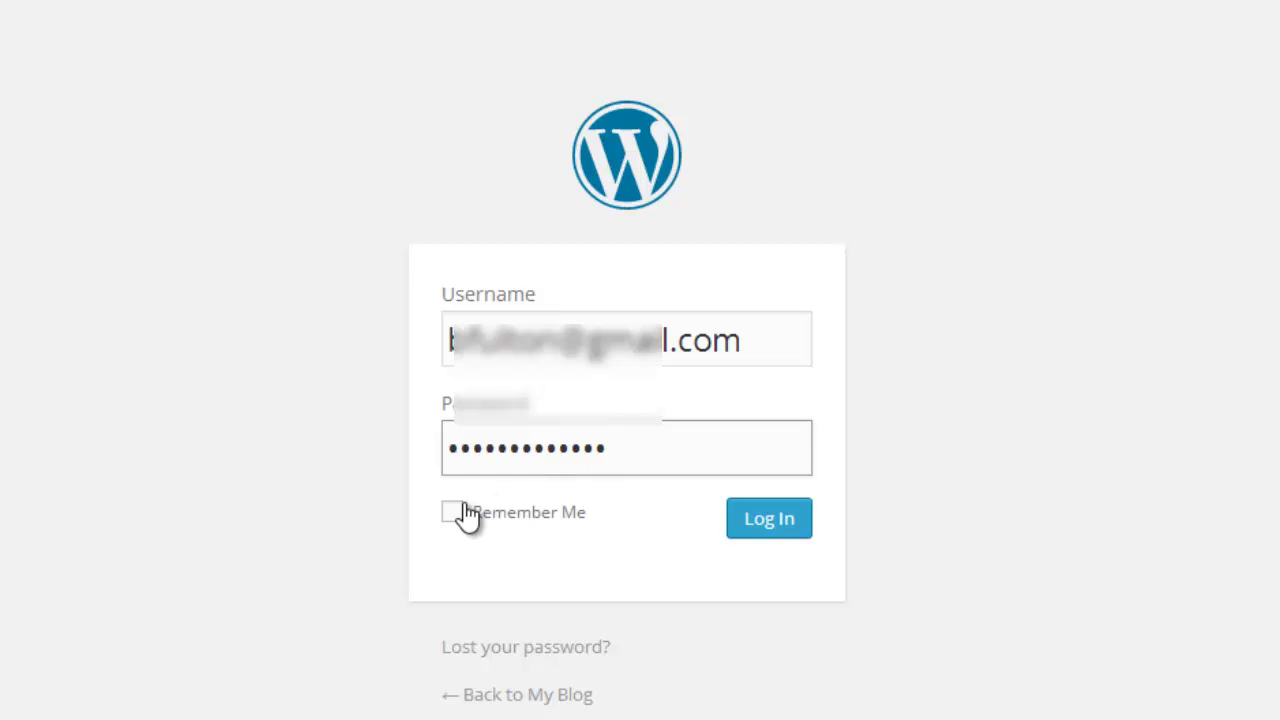
click(452, 513)
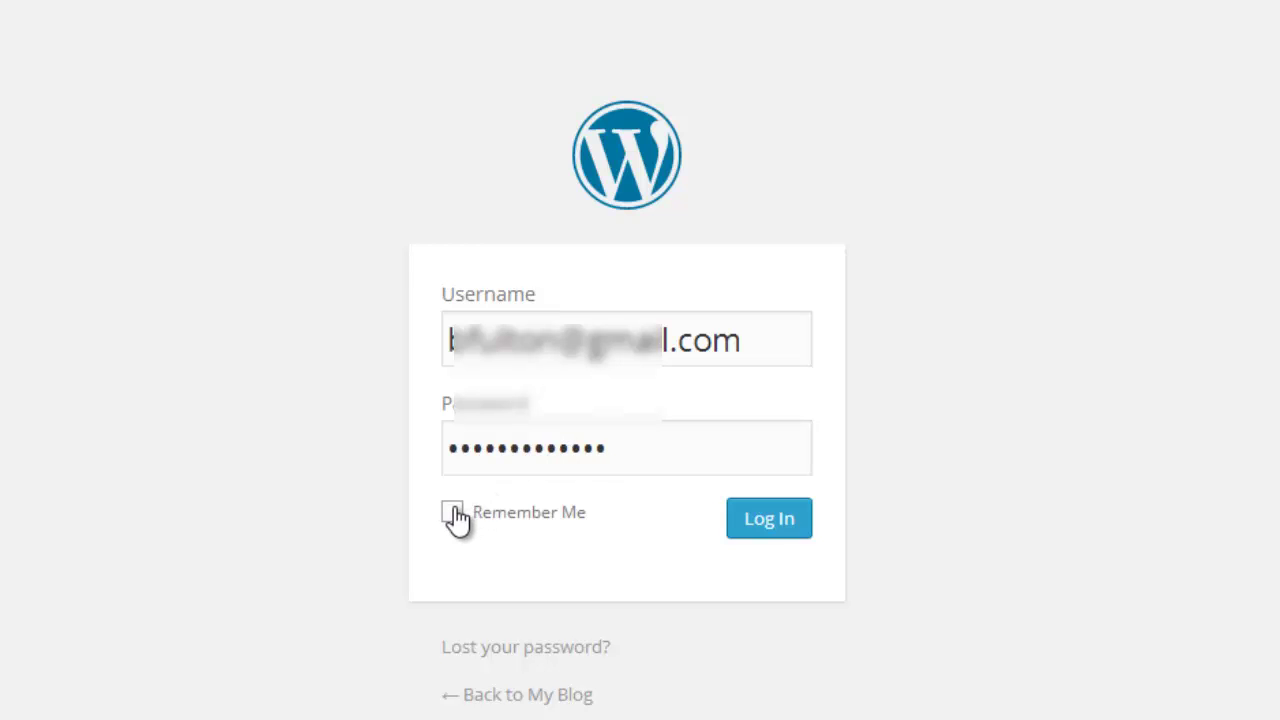
click(769, 522)
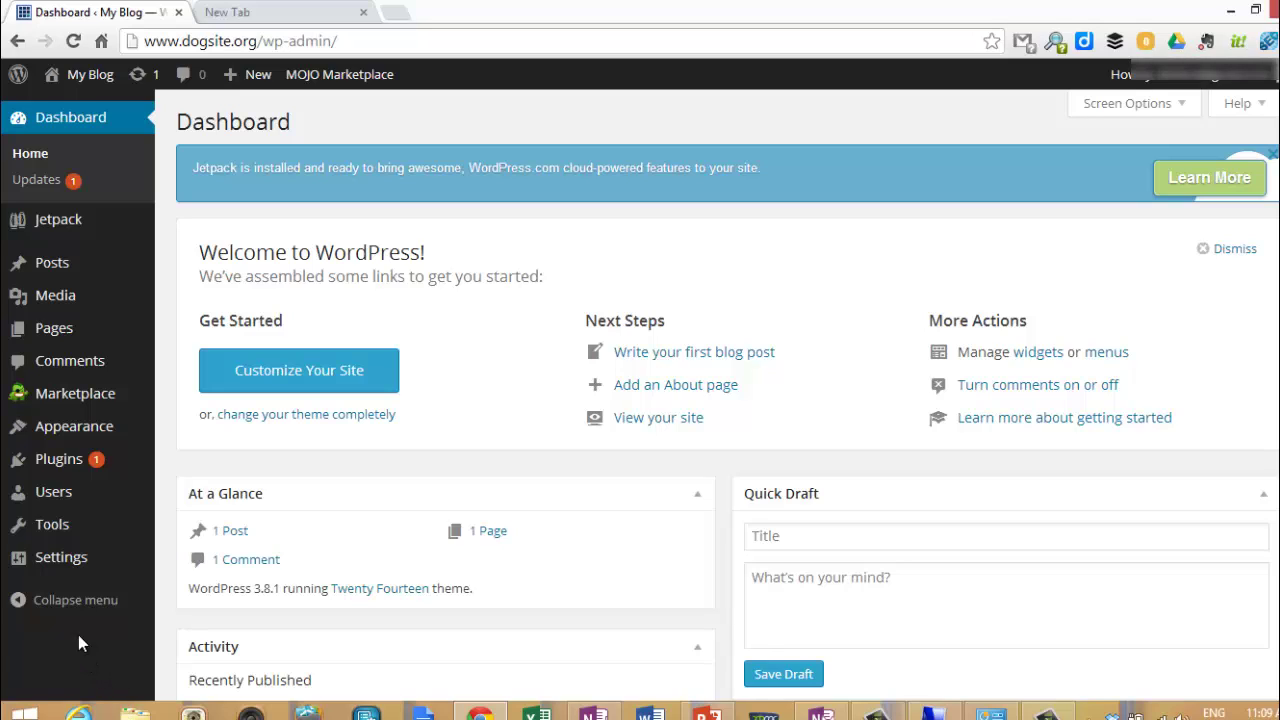
mouse_move(90, 74)
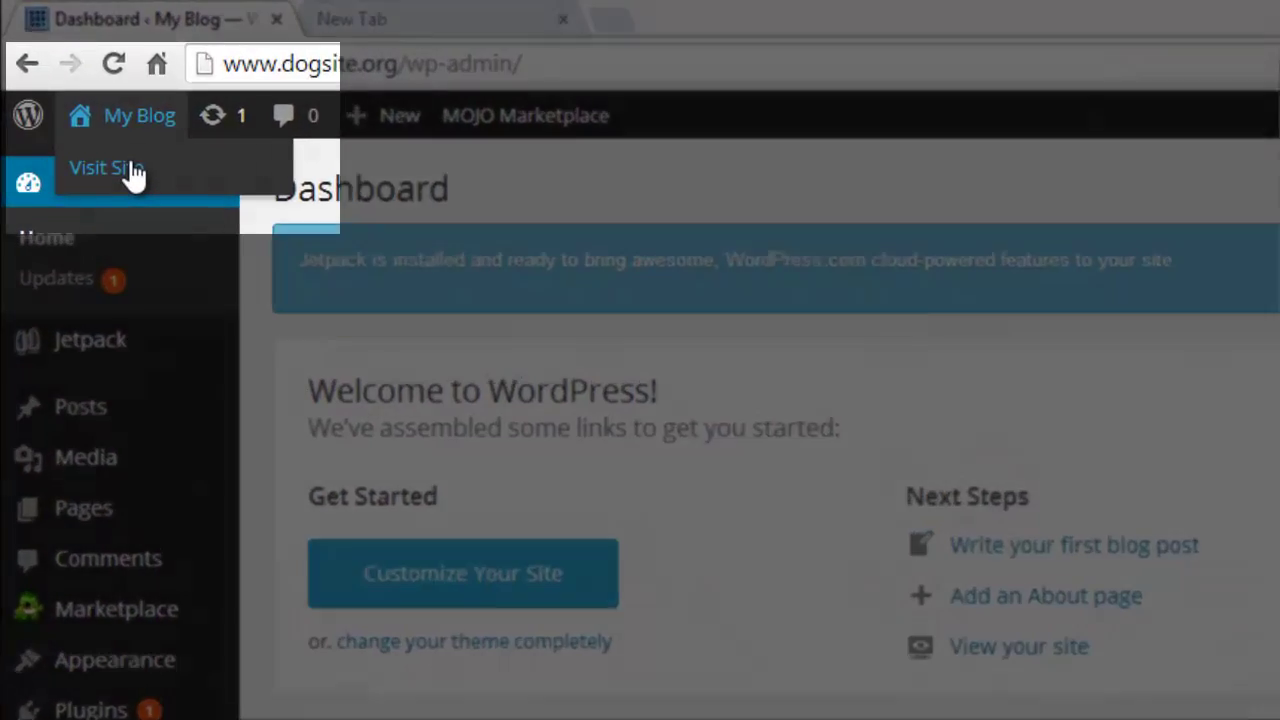
View the live dogsite.org front page, then return to the admin Dashboard
click(86, 106)
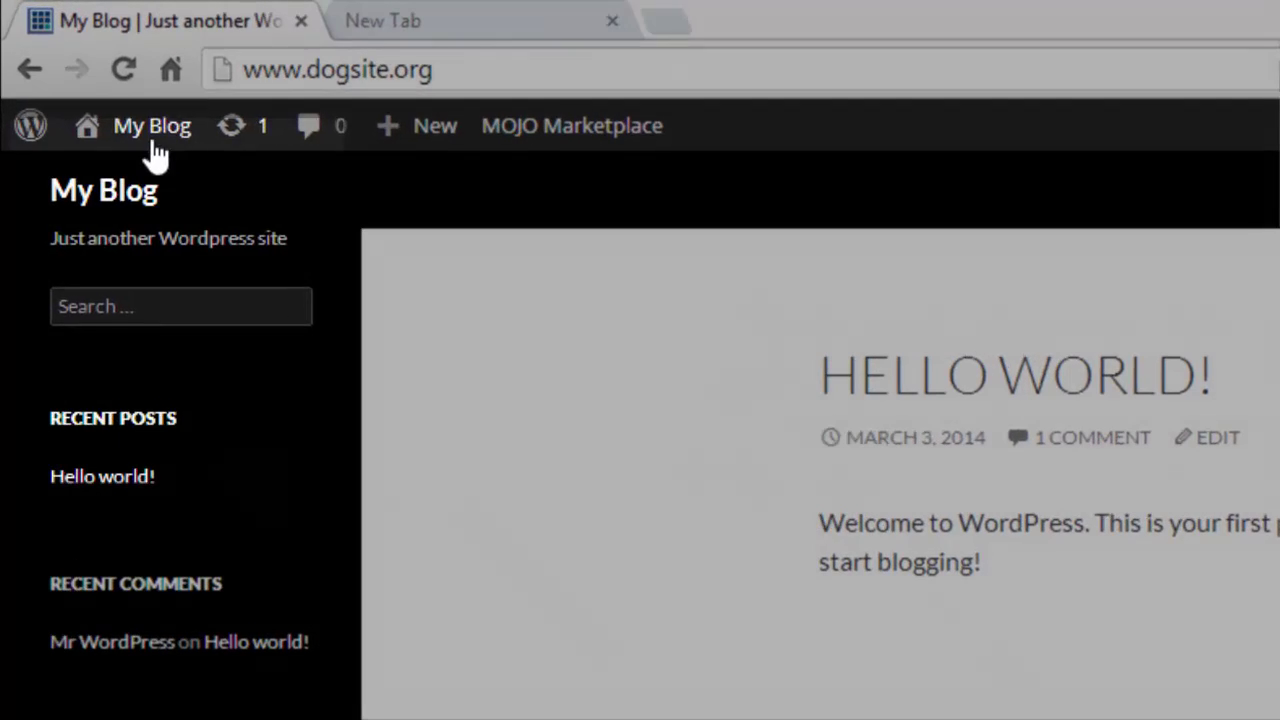
mouse_move(152, 126)
click(112, 198)
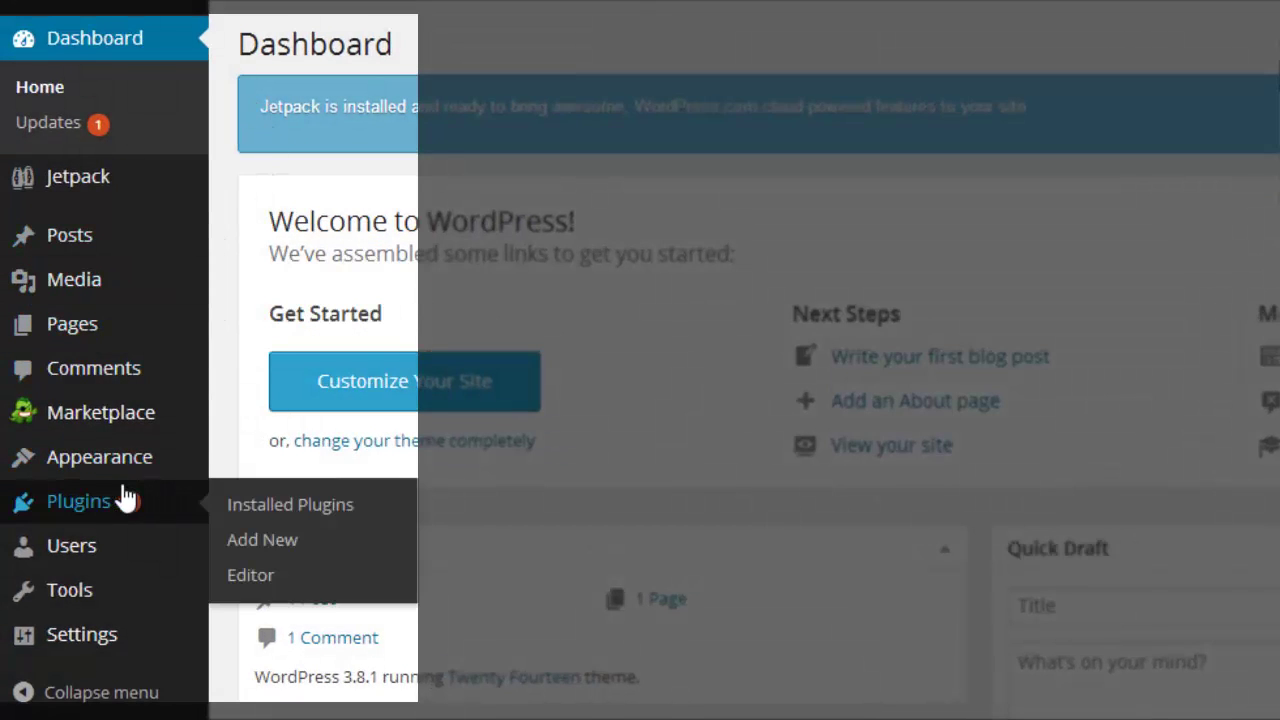
mouse_move(99, 457)
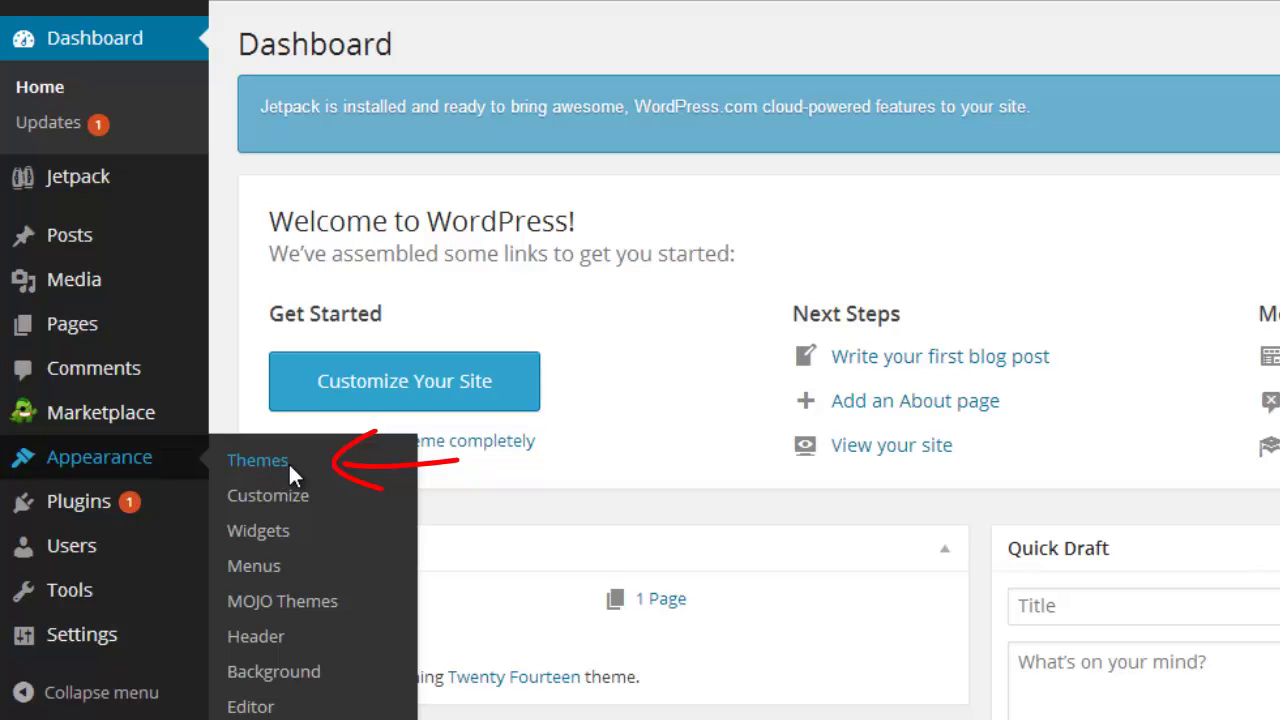
Search the theme directory for 'montezuma' and preview the Montezuma theme
click(288, 462)
mouse_move(841, 220)
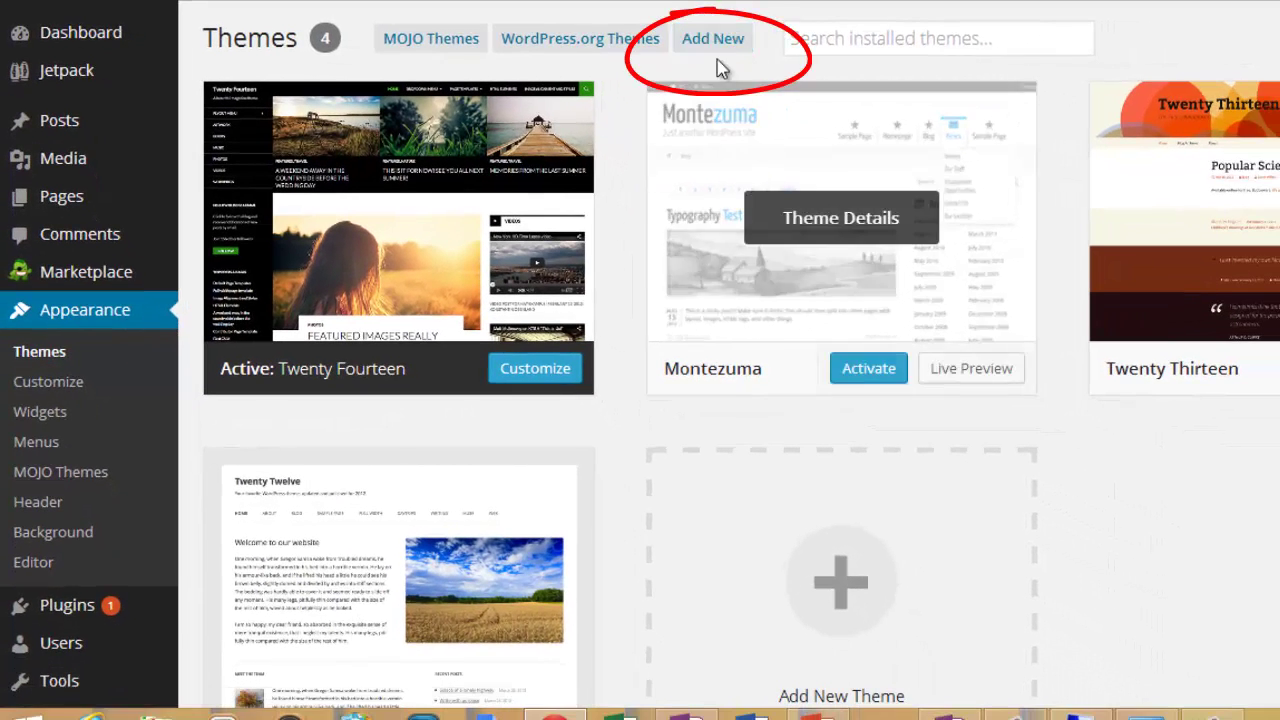
click(709, 40)
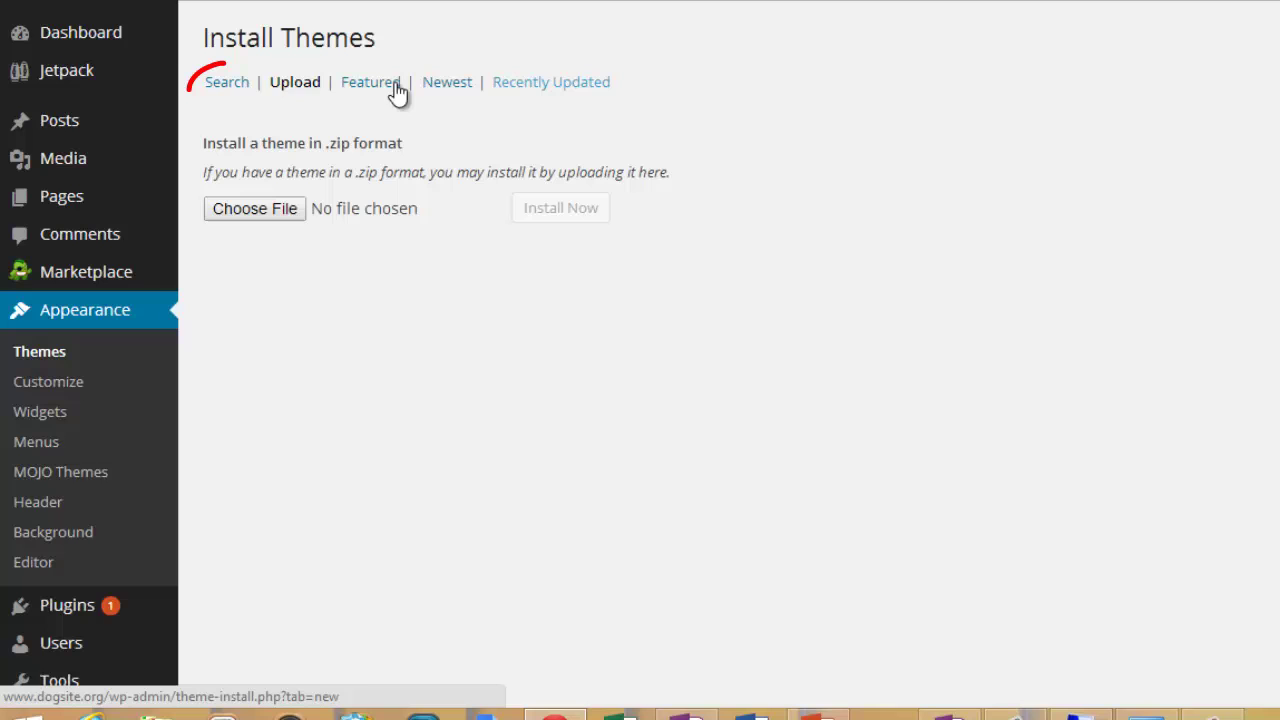
click(228, 84)
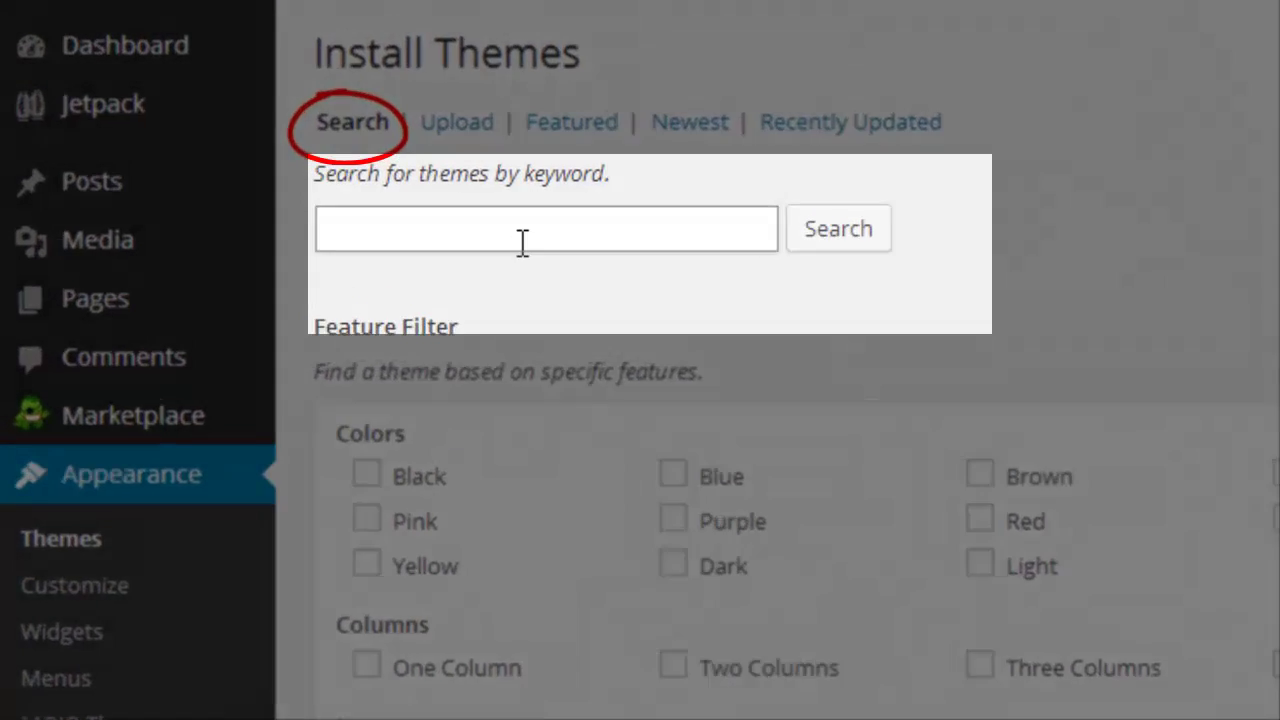
click(522, 240)
text(mont)
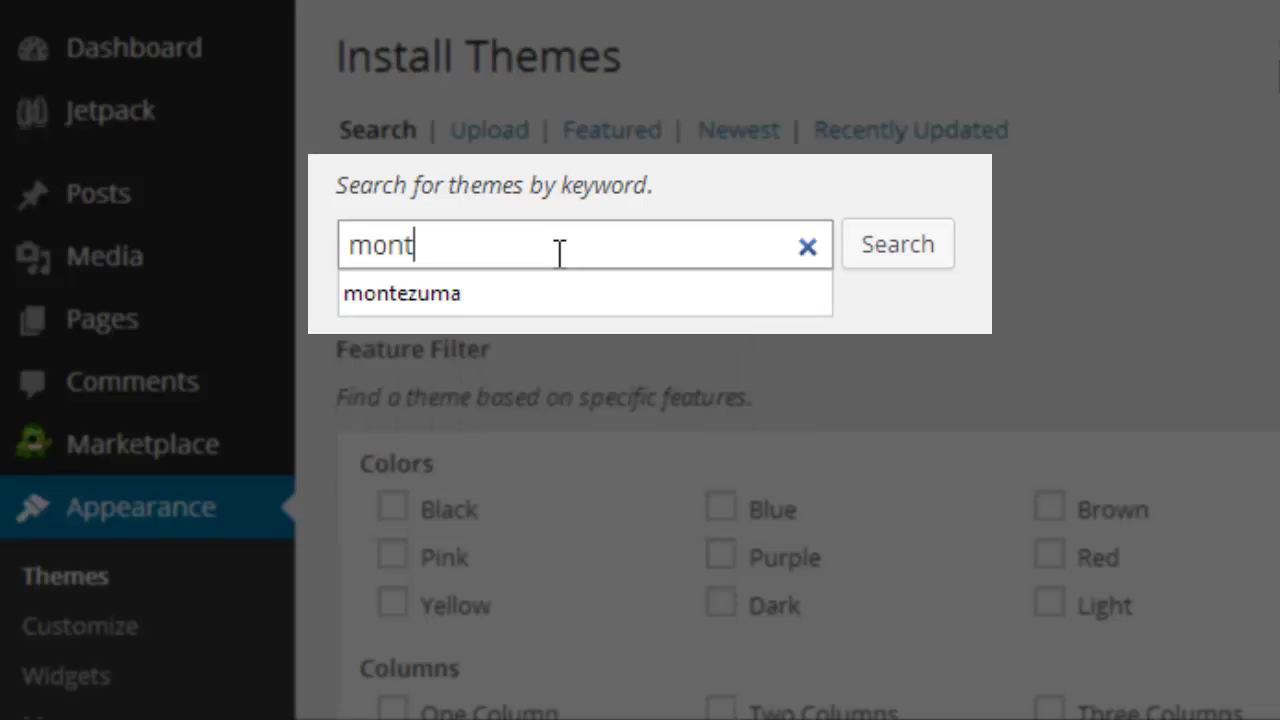
text(ezuma)
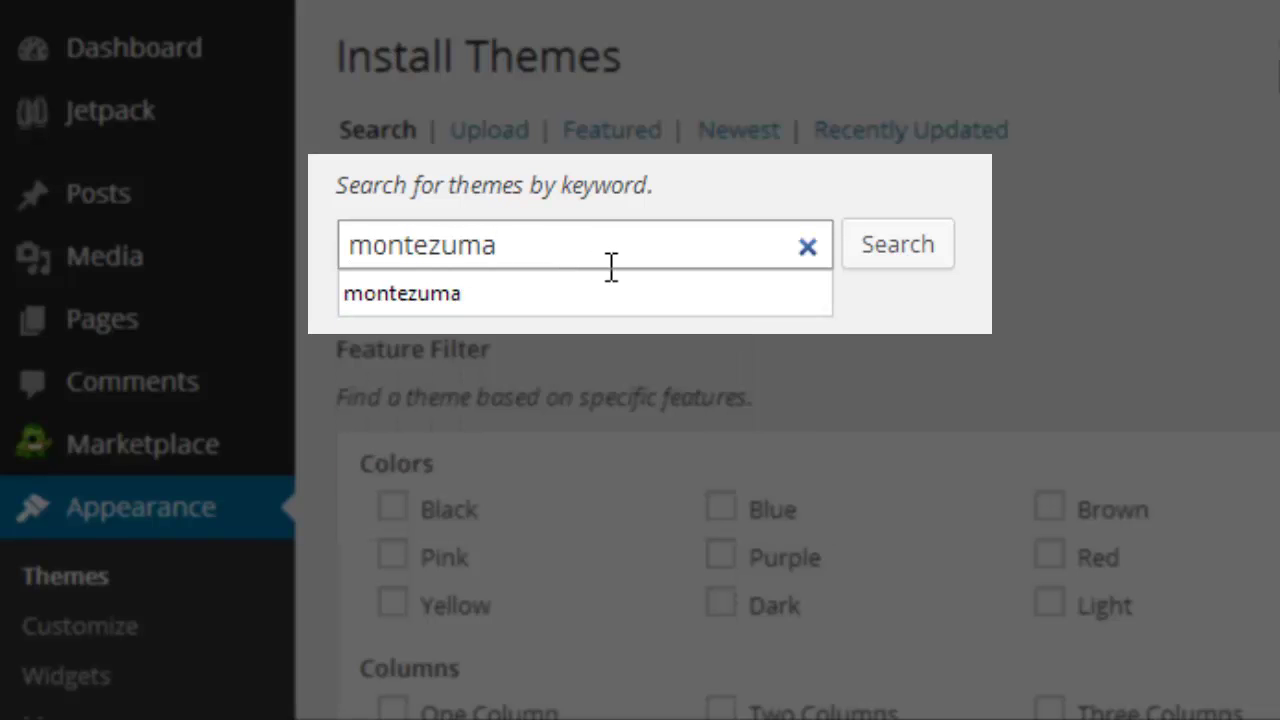
click(893, 262)
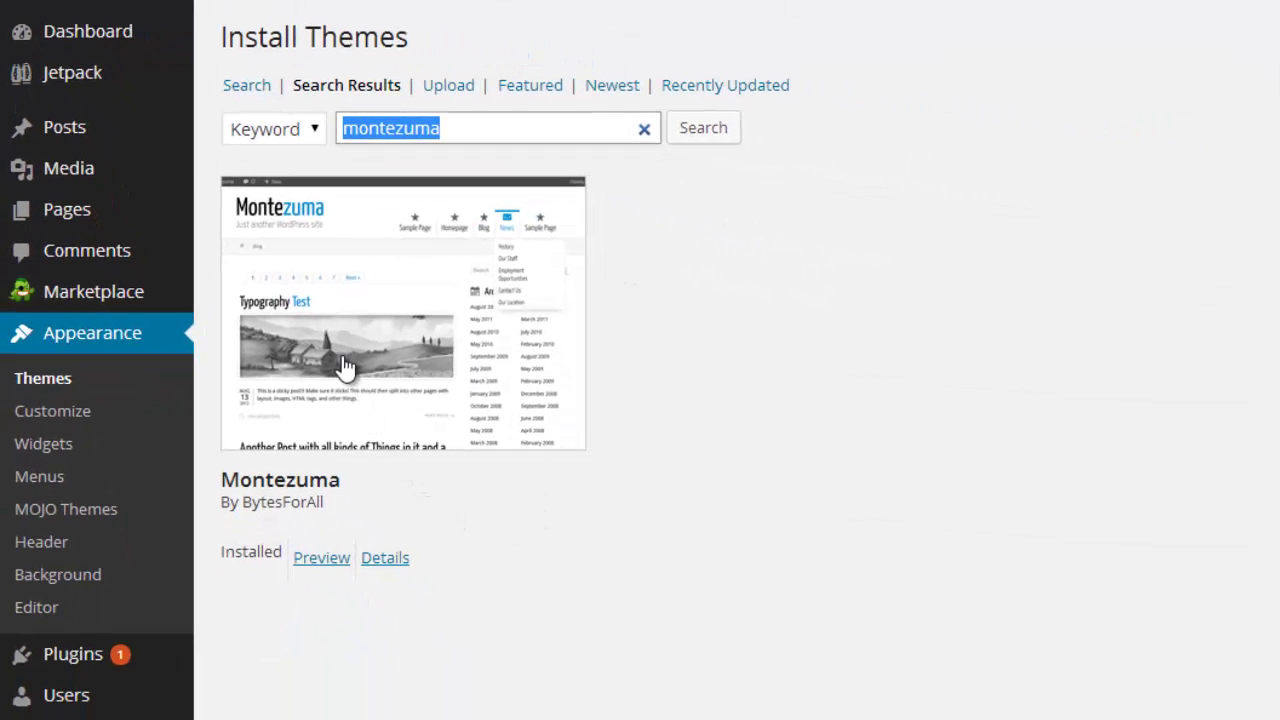
click(342, 358)
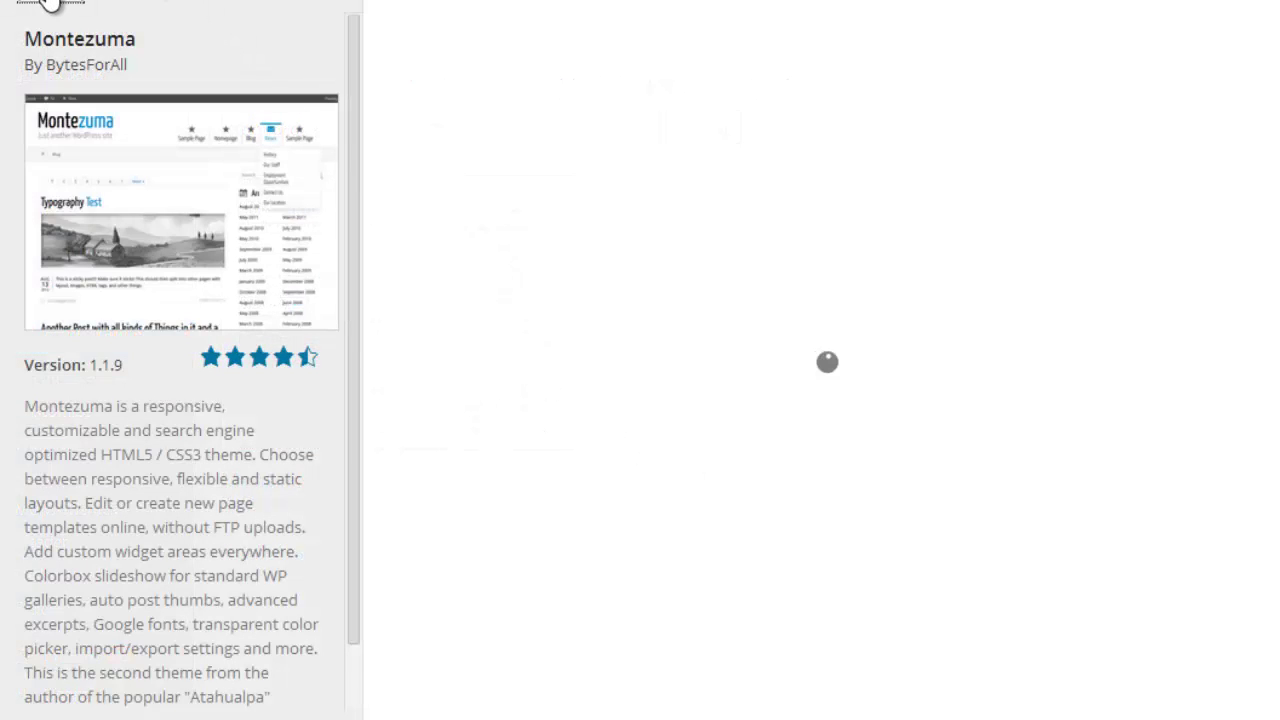
Close the preview and activate Montezuma from the installed themes
click(50, 2)
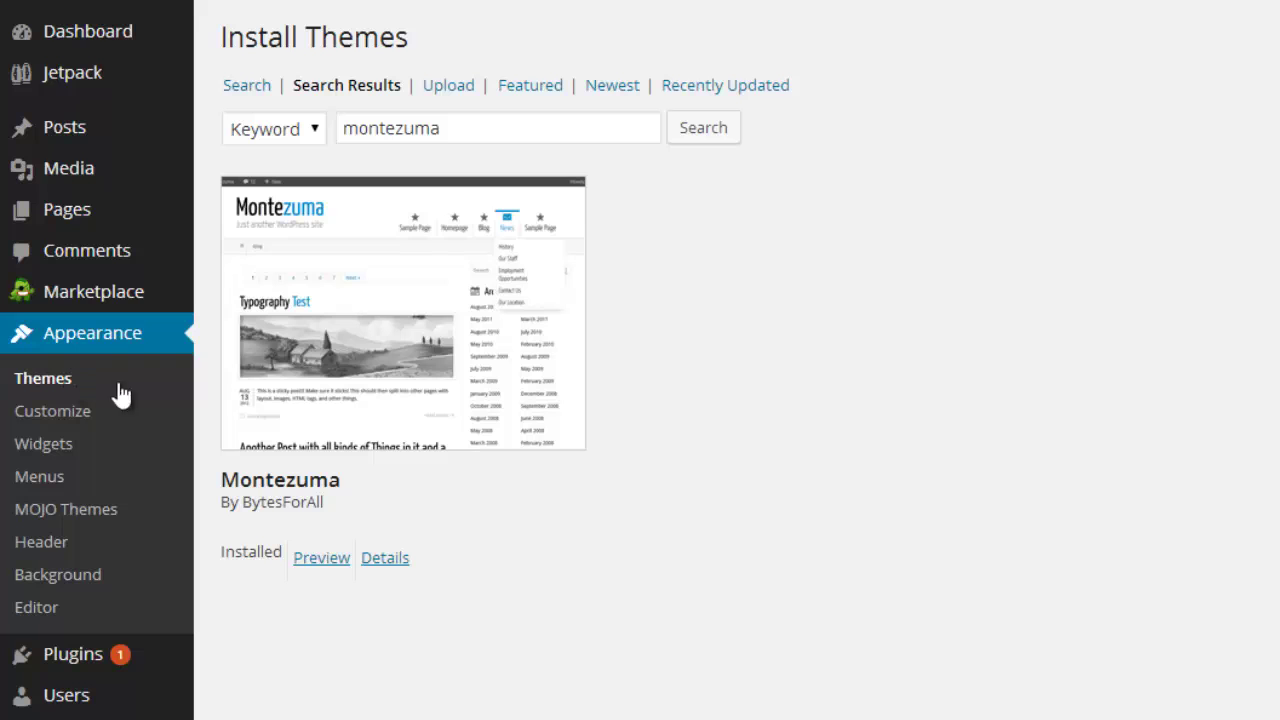
click(48, 382)
mouse_move(914, 255)
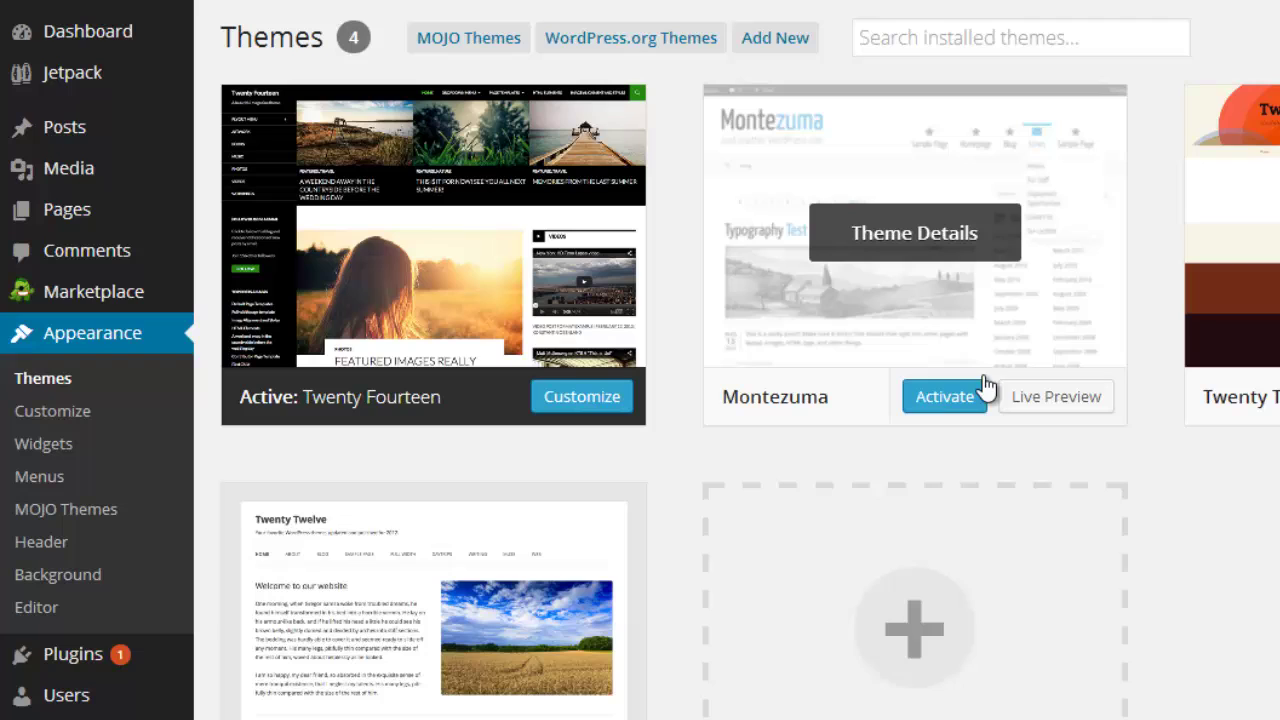
click(945, 410)
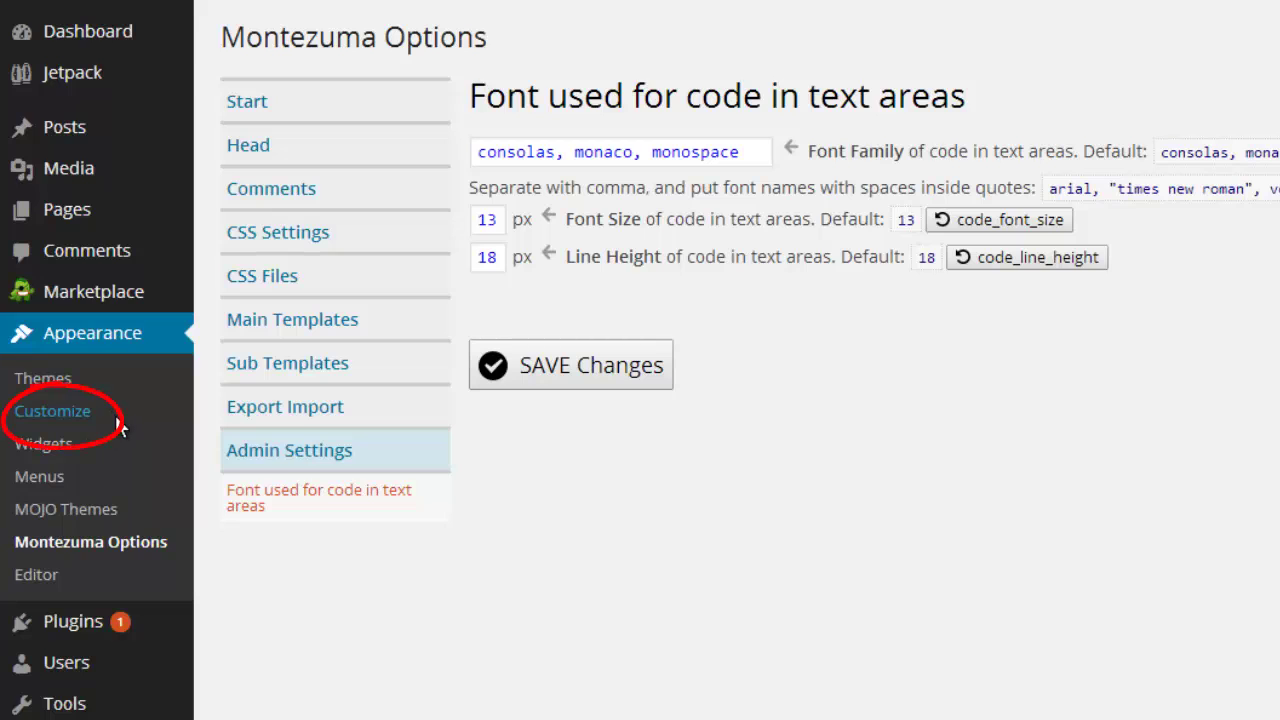
In the Customizer, set the title 'Dog Site' and a 'love dogs… site for you' tagline, then publish
click(114, 416)
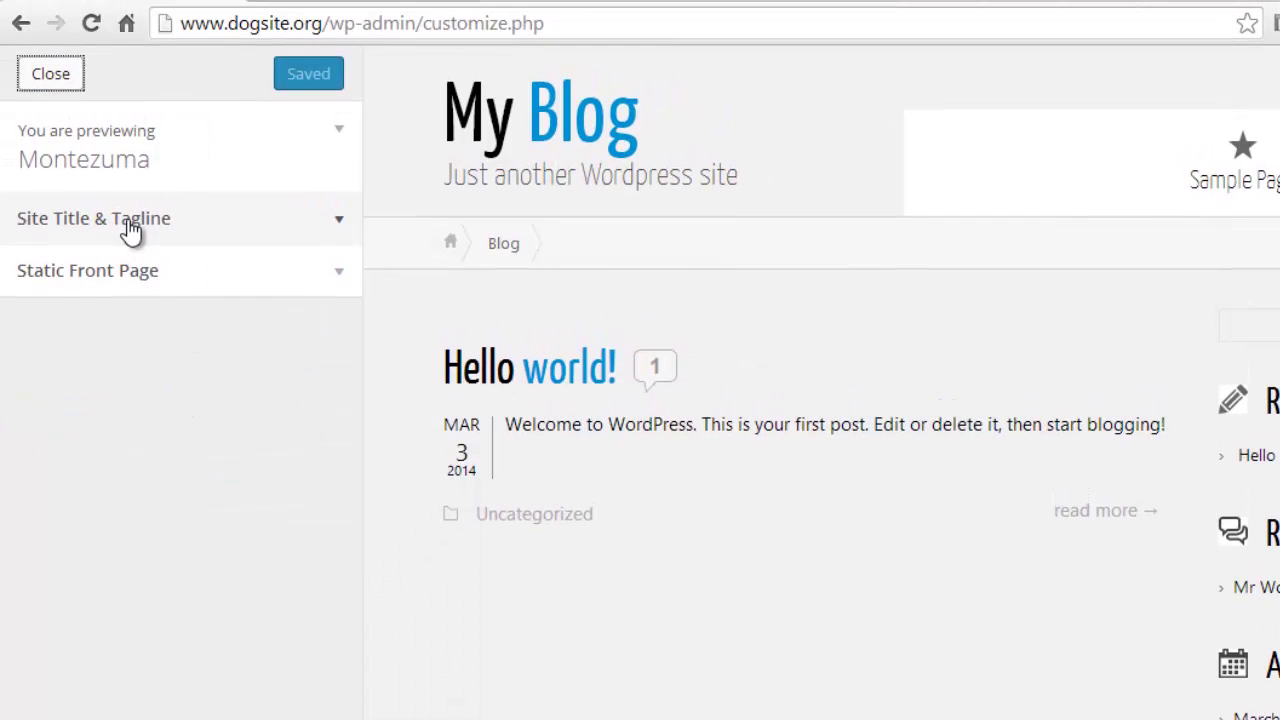
click(130, 222)
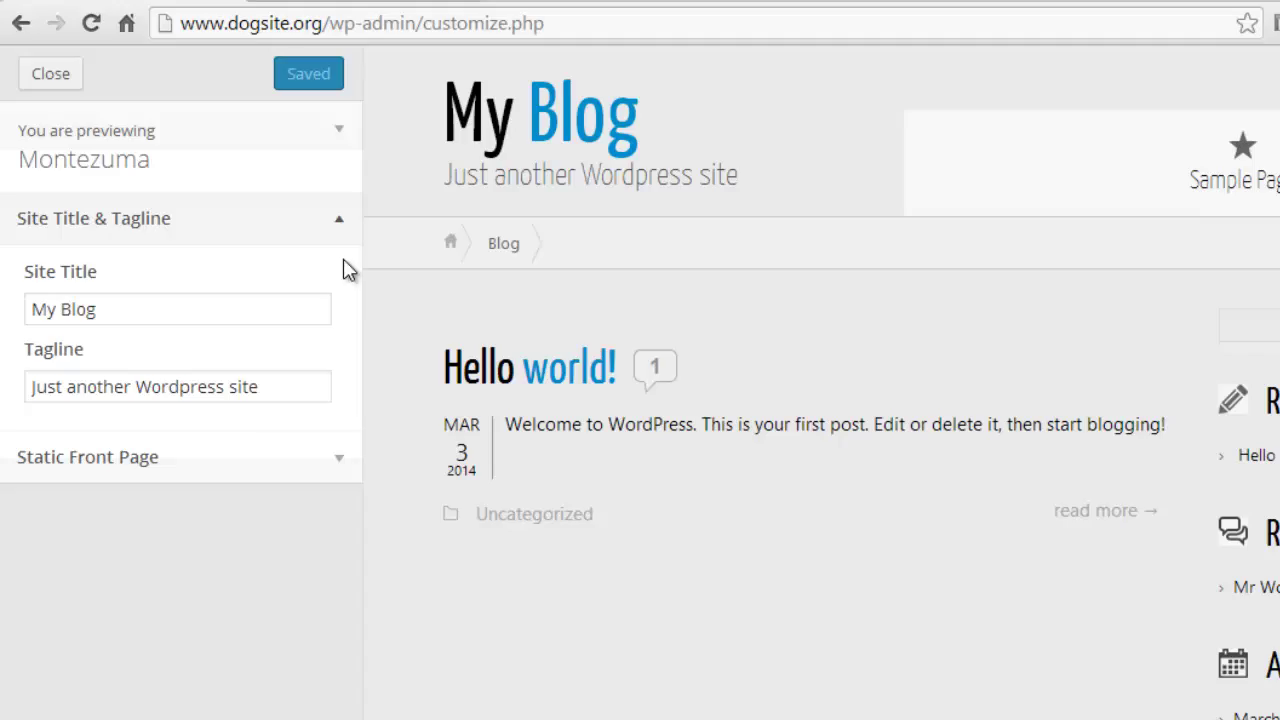
click(271, 309)
triple_click(73, 309)
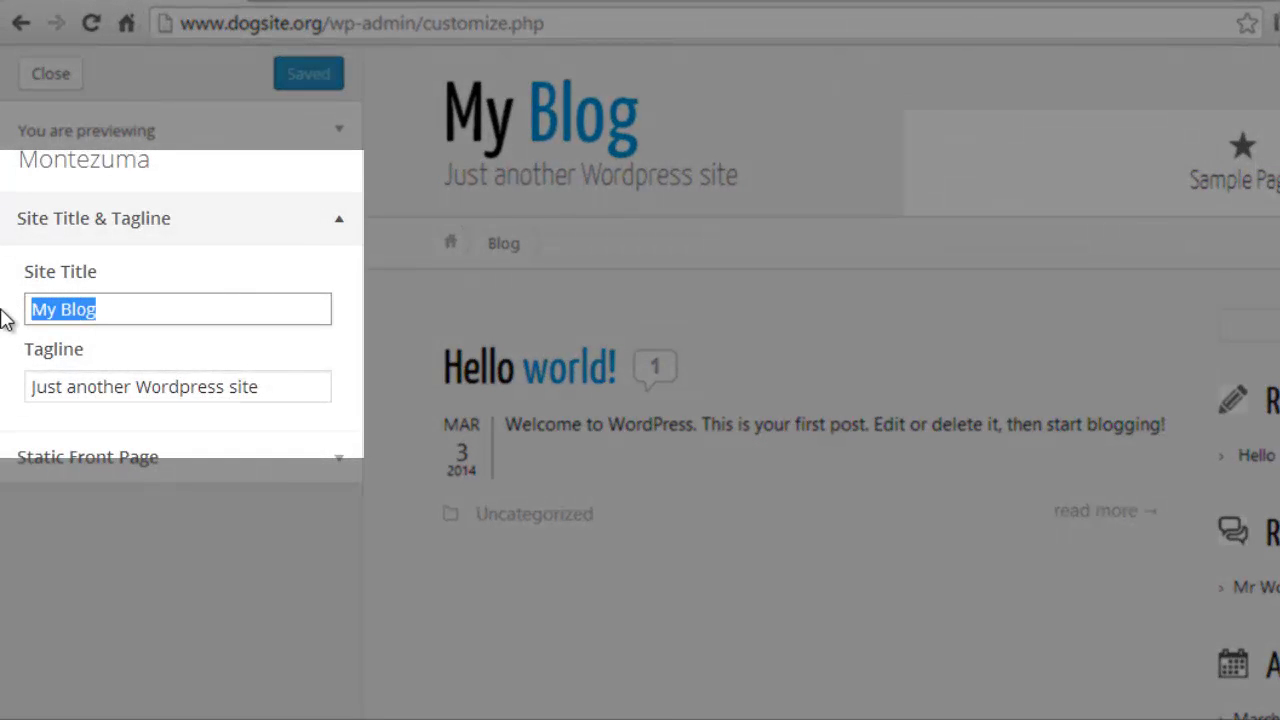
text(Dog Site)
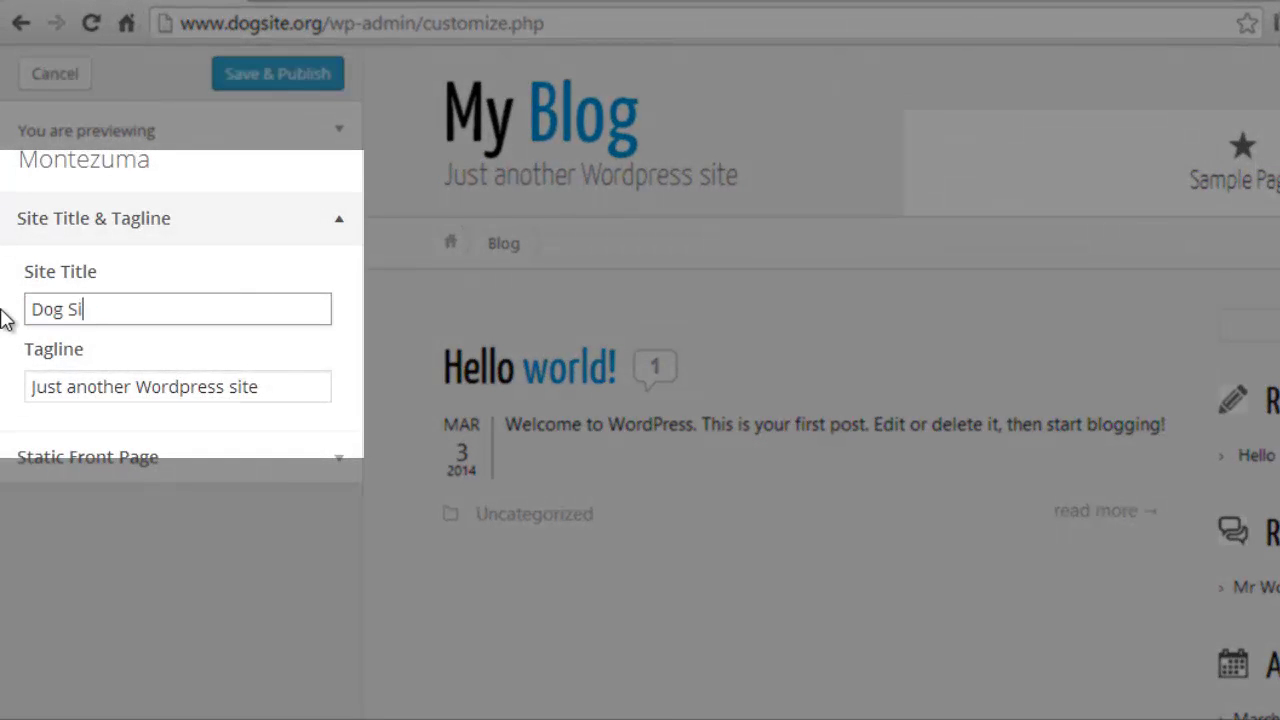
click(287, 384)
drag(266, 386, 5, 378)
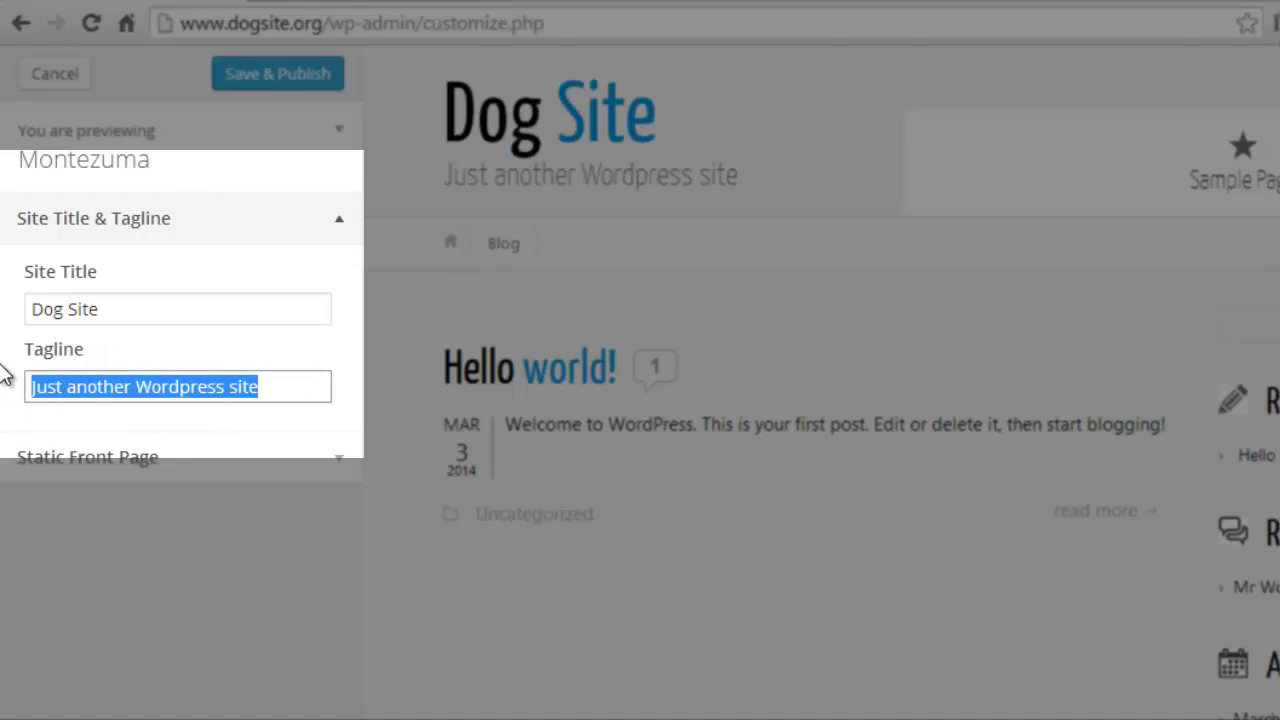
text(Blog ded)
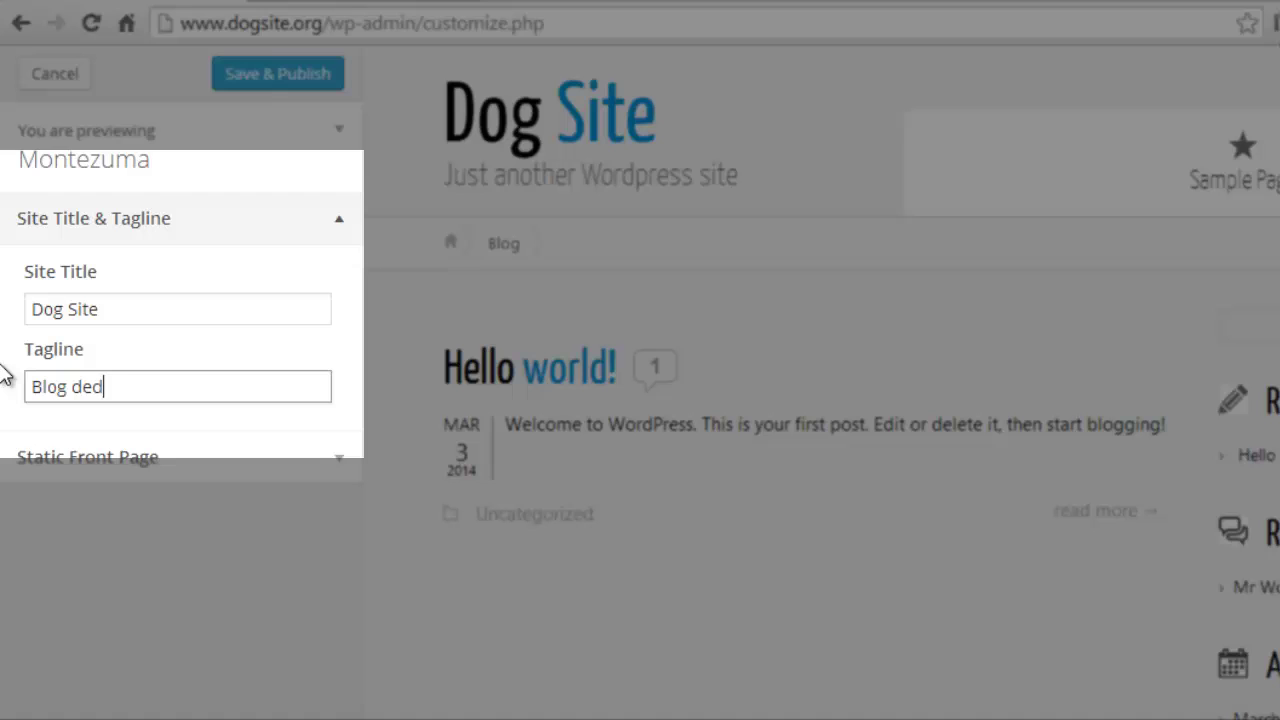
text(icated to all things dogs. If)
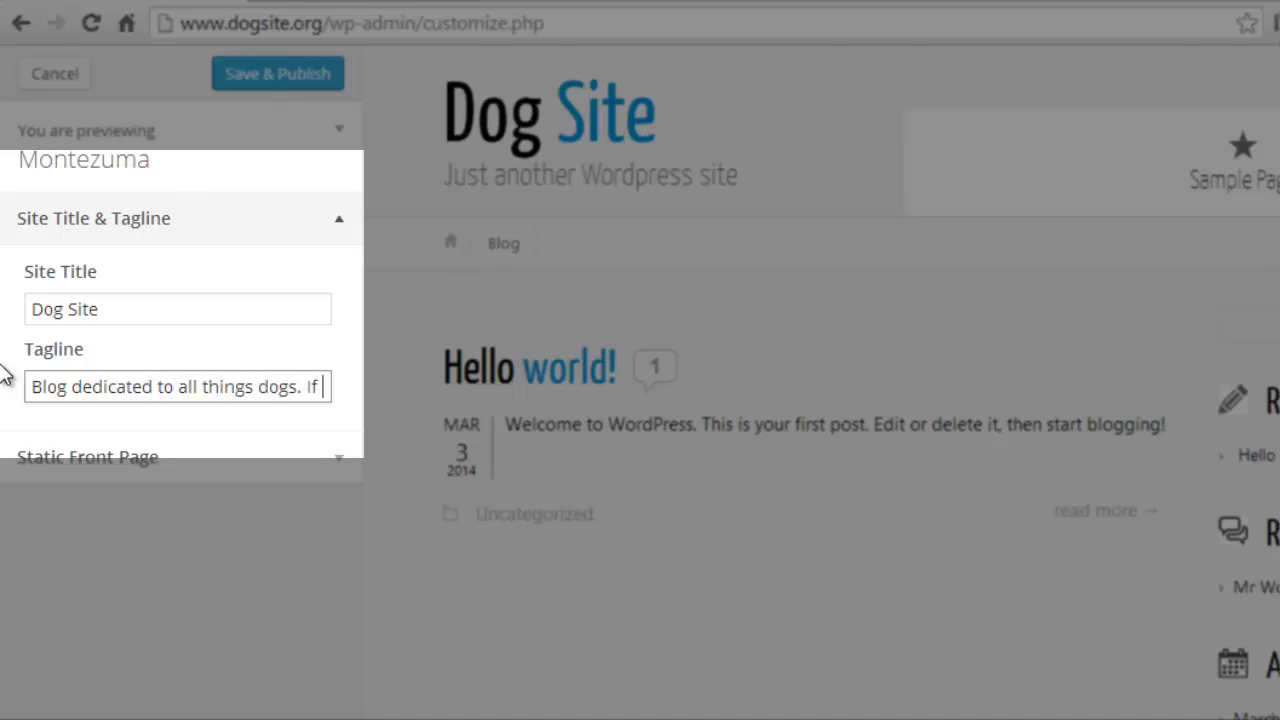
text(you love dogs.)
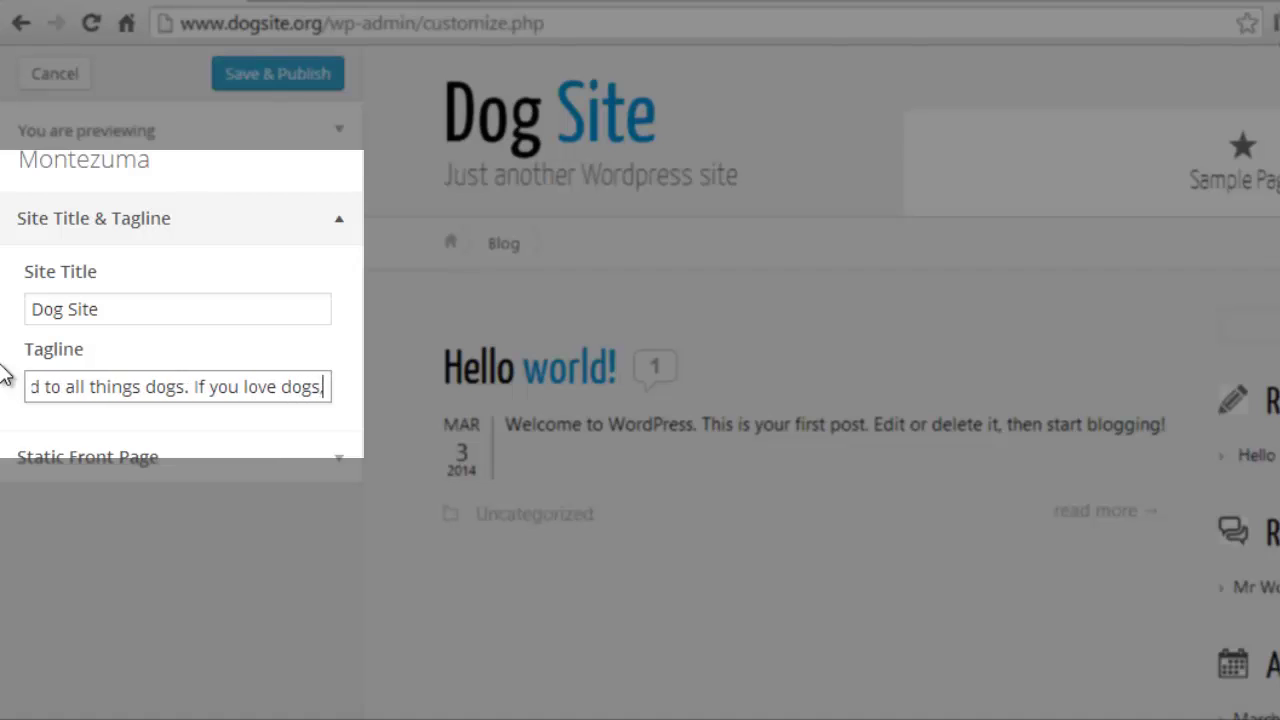
text( this is)
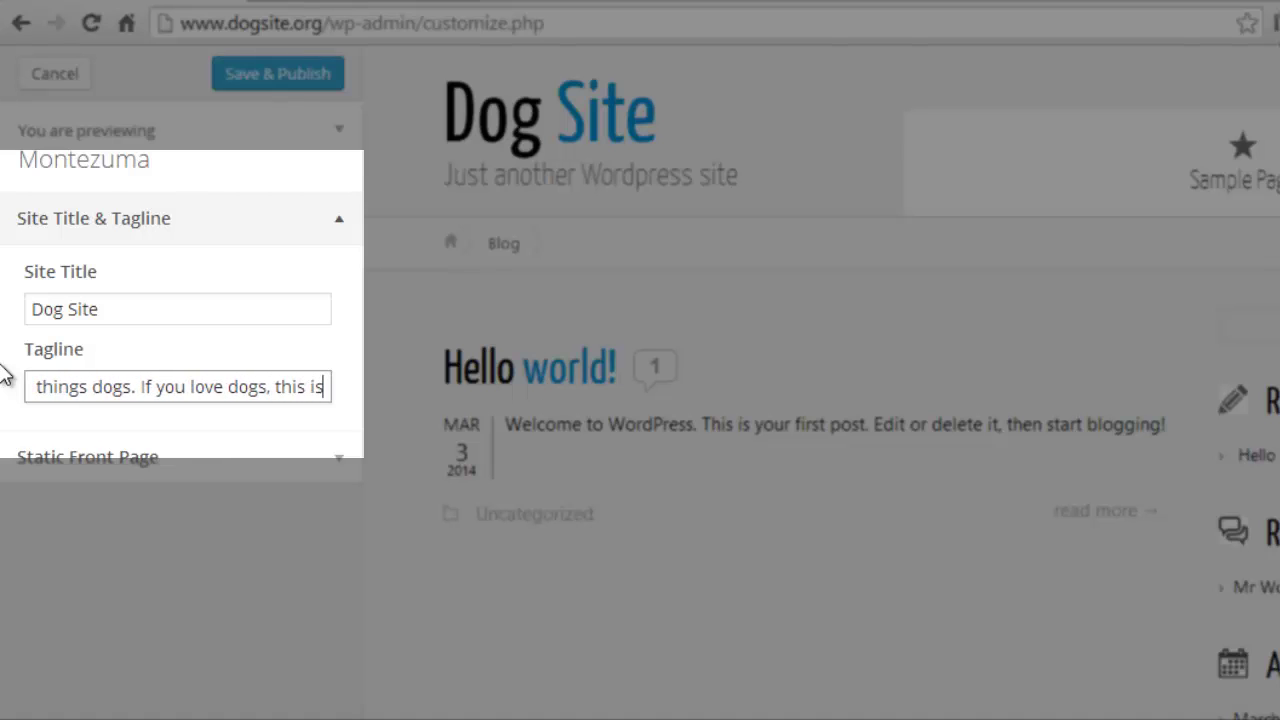
text( the site for )
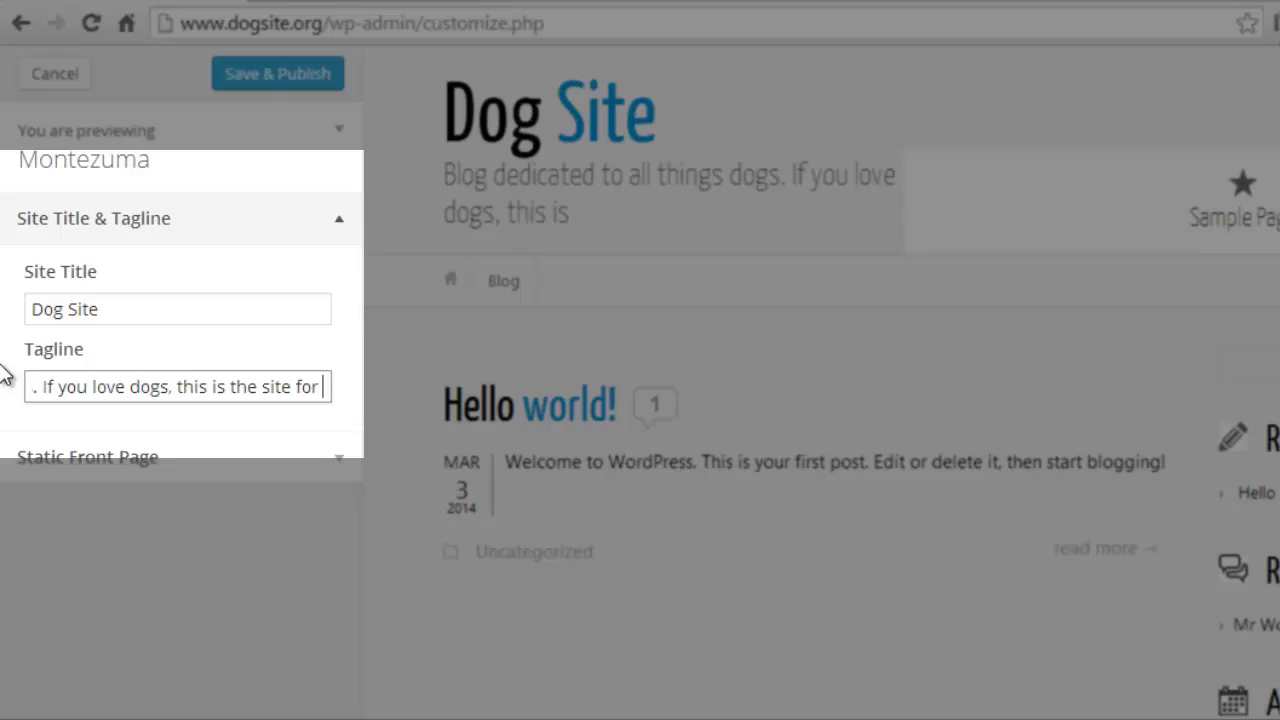
text(you)
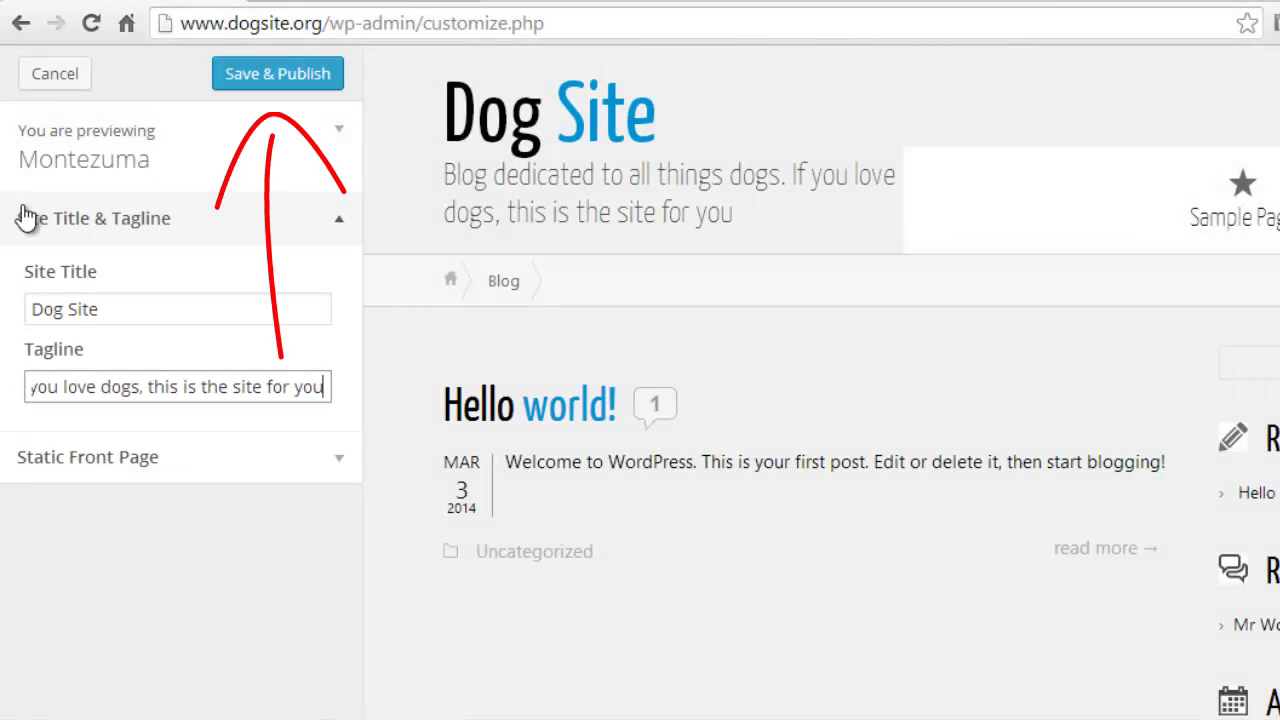
click(296, 74)
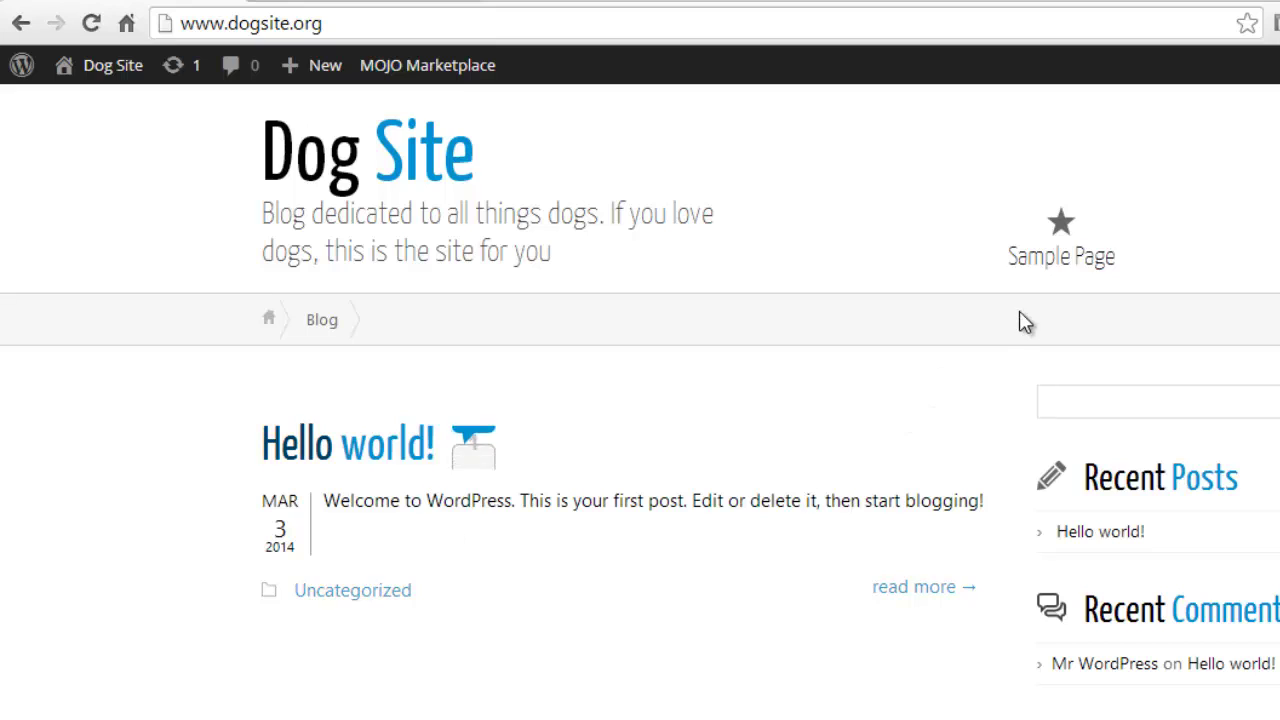
mouse_move(100, 65)
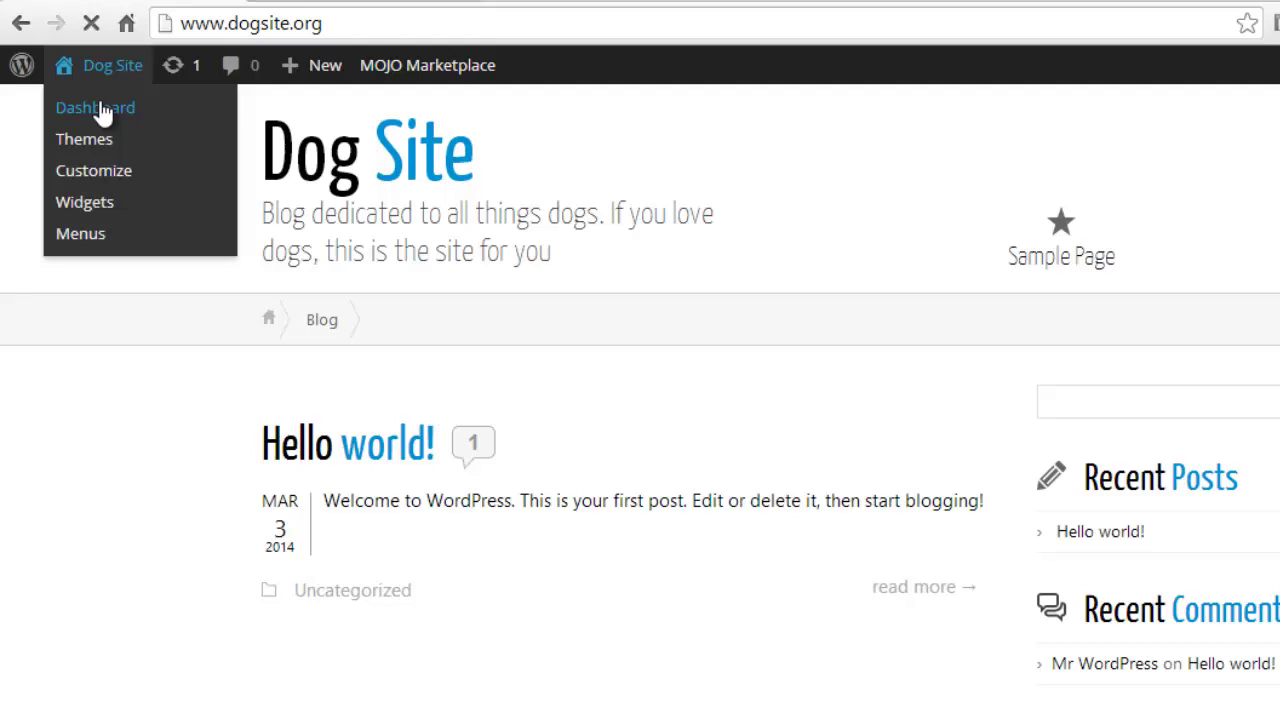
Return from the Dog Site front page to the admin Dashboard
click(102, 112)
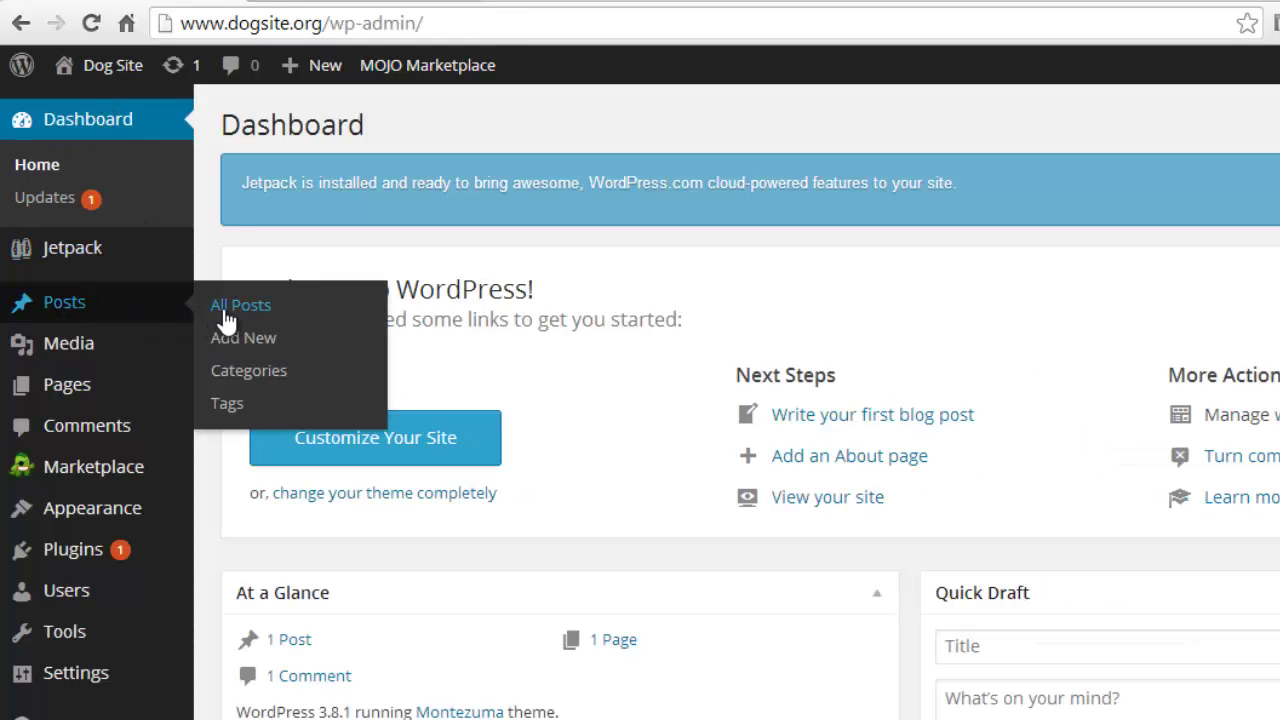
Insert the white puppy photo from the media library into the Hello world! post and update it
click(223, 308)
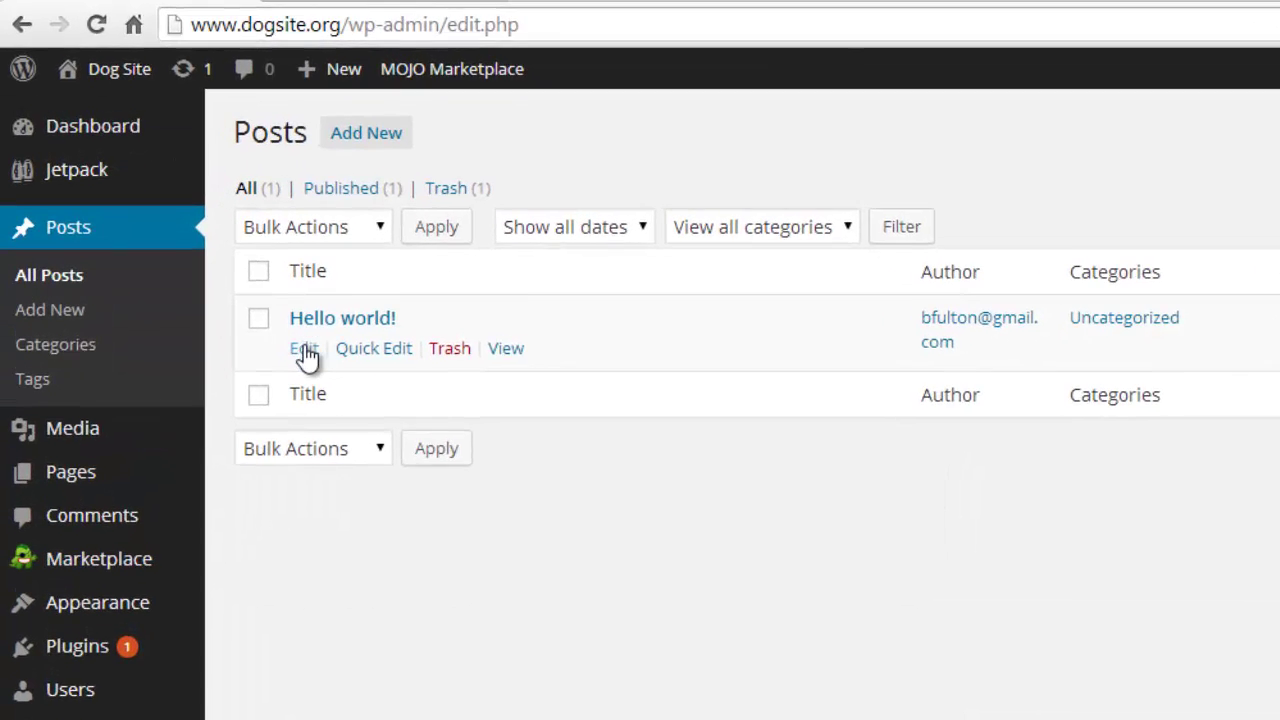
click(289, 330)
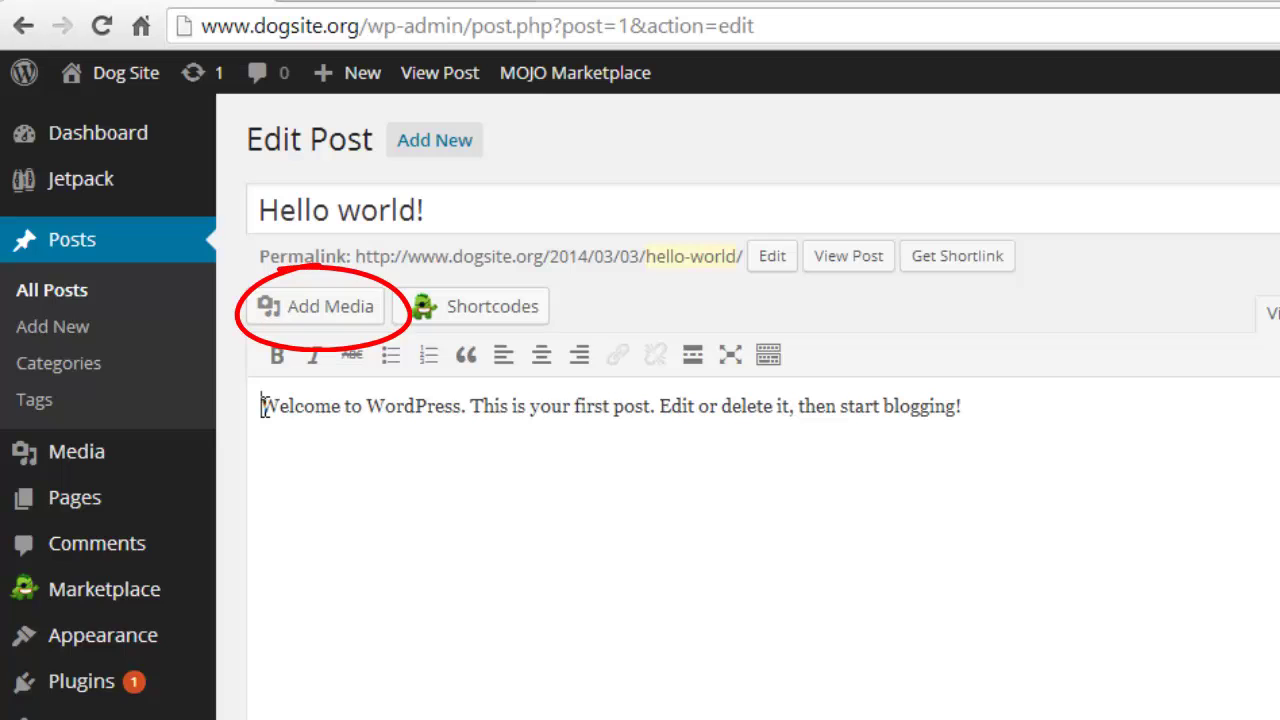
click(340, 315)
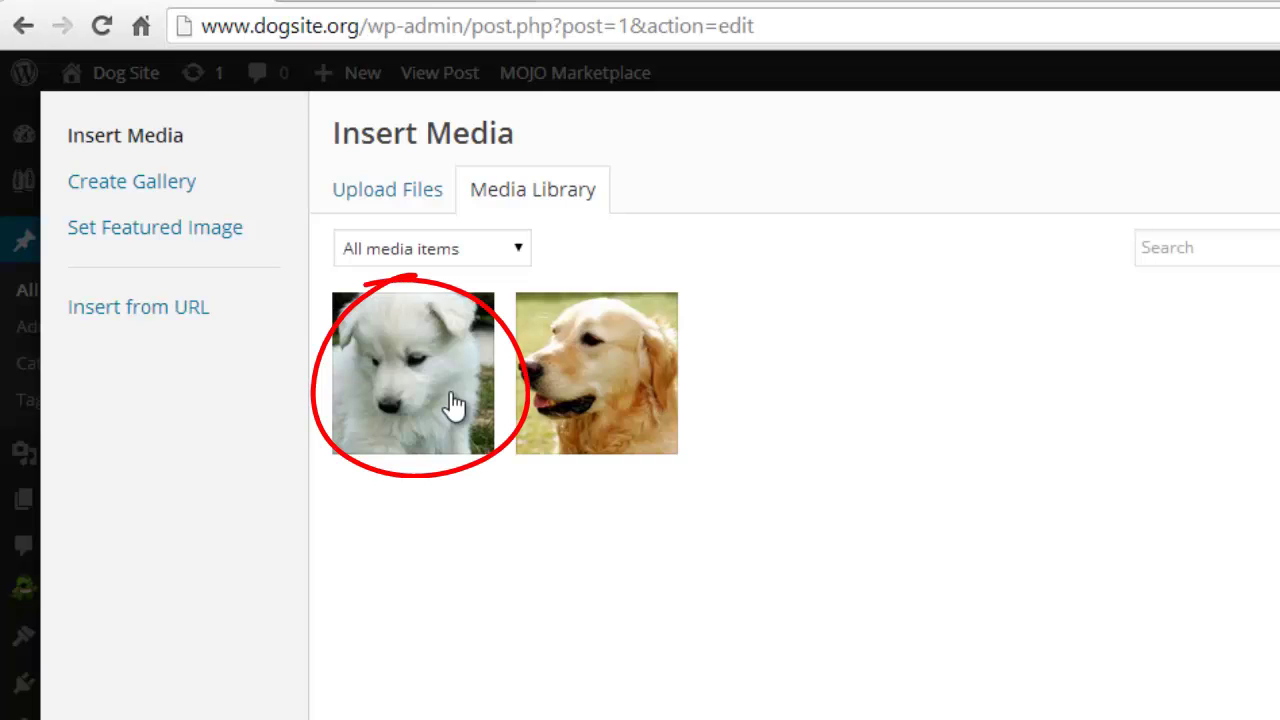
click(450, 405)
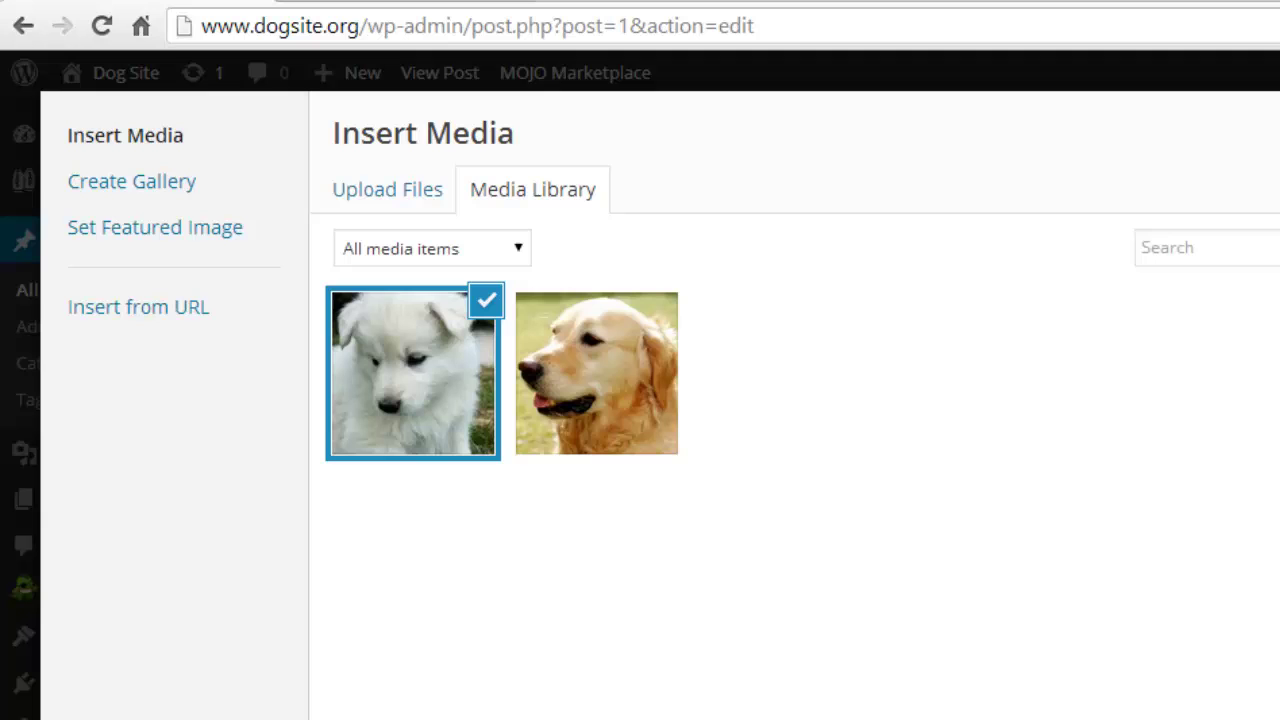
key(Escape)
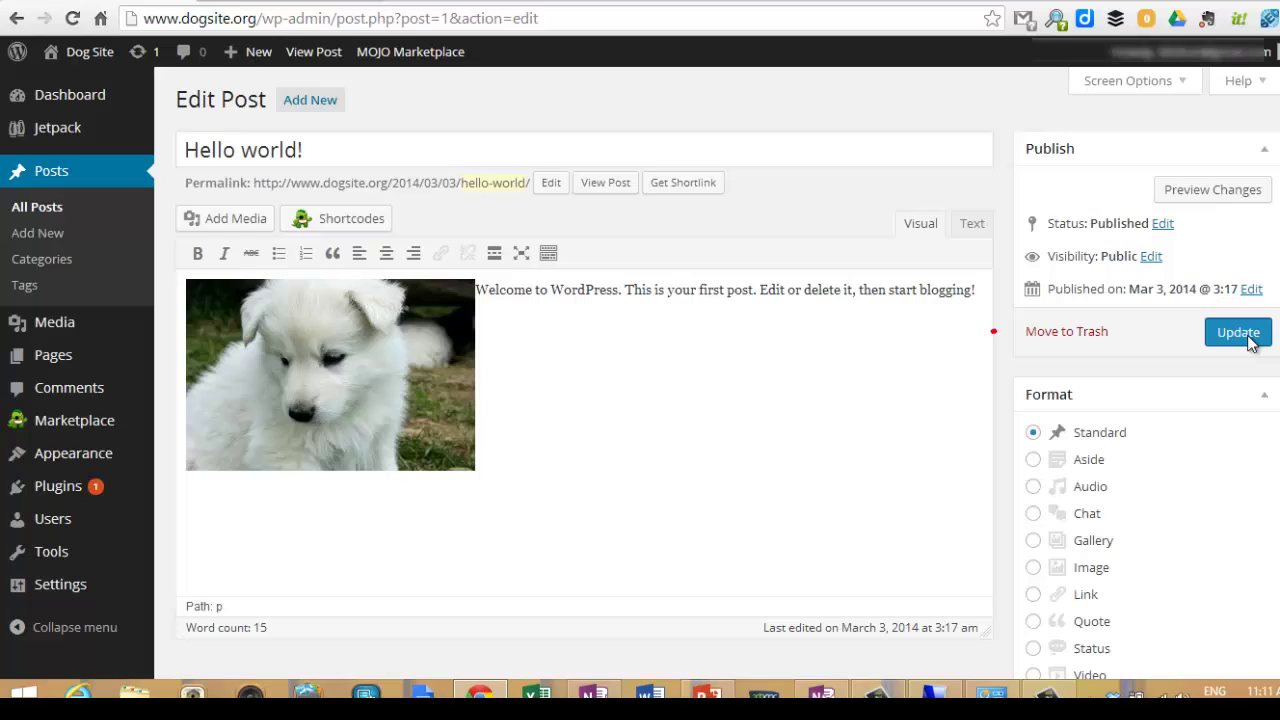
click(1238, 332)
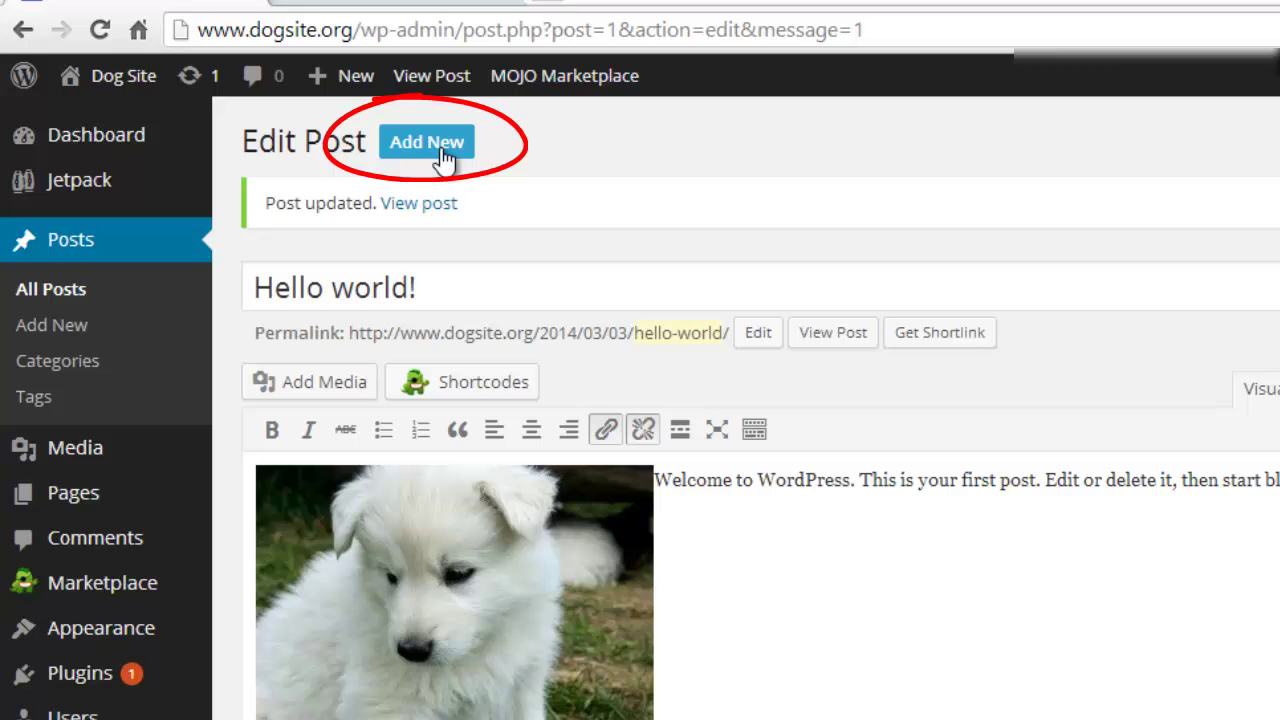
Start a new post titled 'First post on dog site'
click(441, 149)
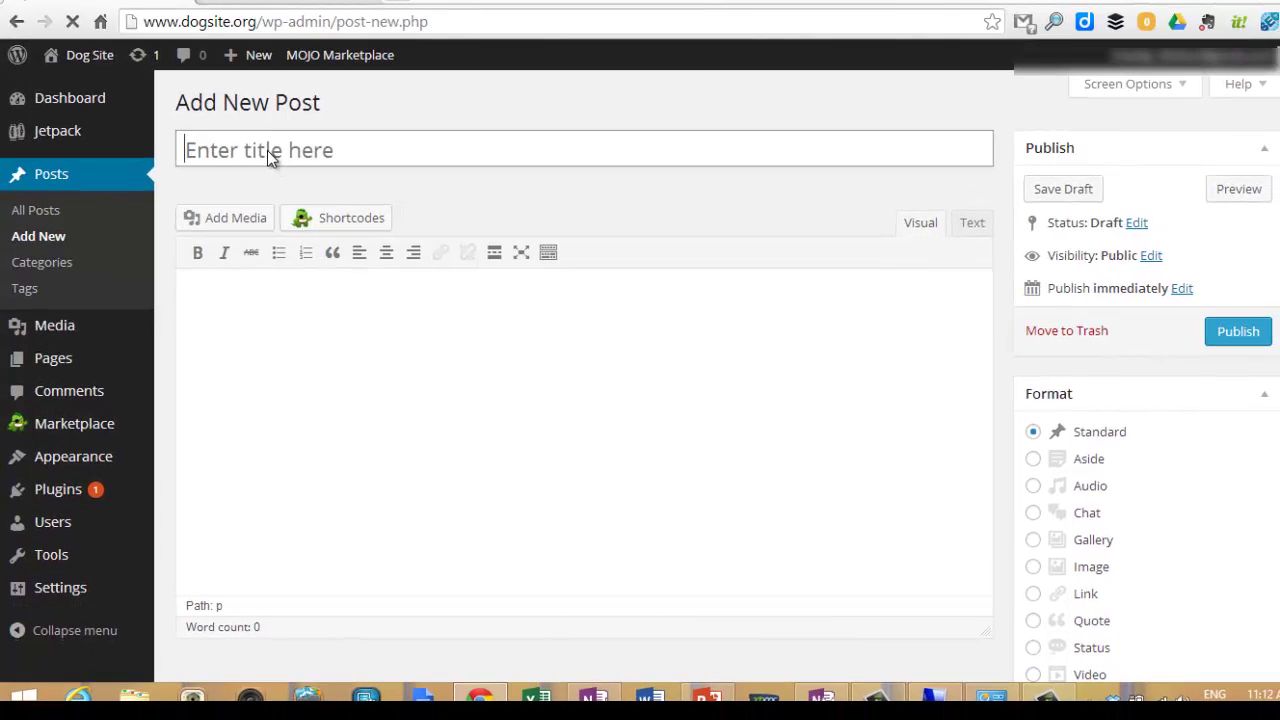
click(268, 150)
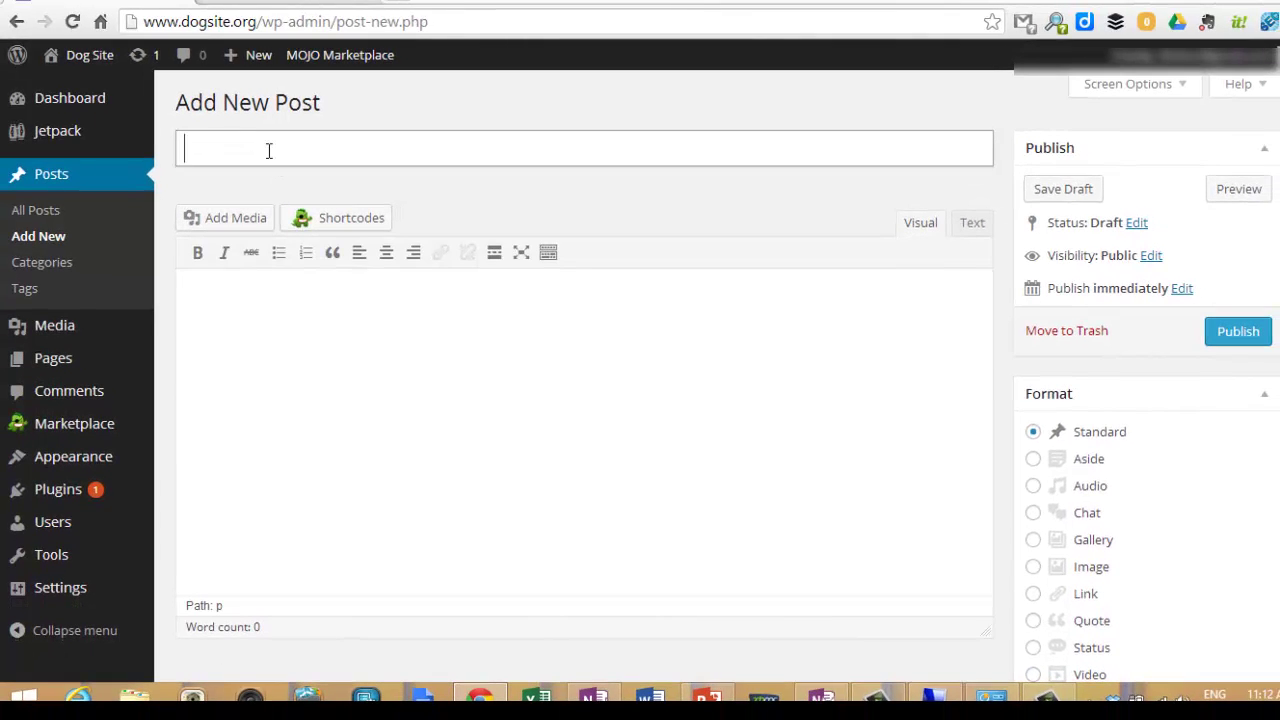
text(First)
text( post on dog site)
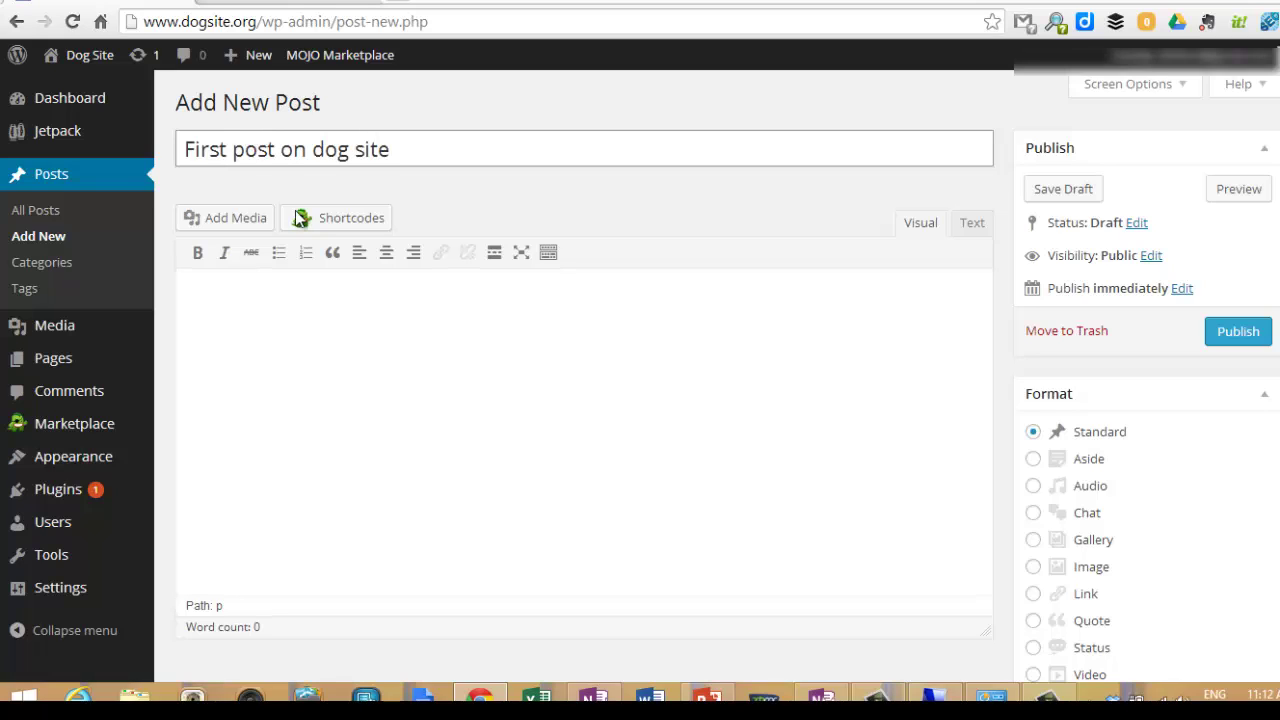
Insert the Golden_Retriever photo and a welcome sentence about dog posts, then publish the post
click(235, 290)
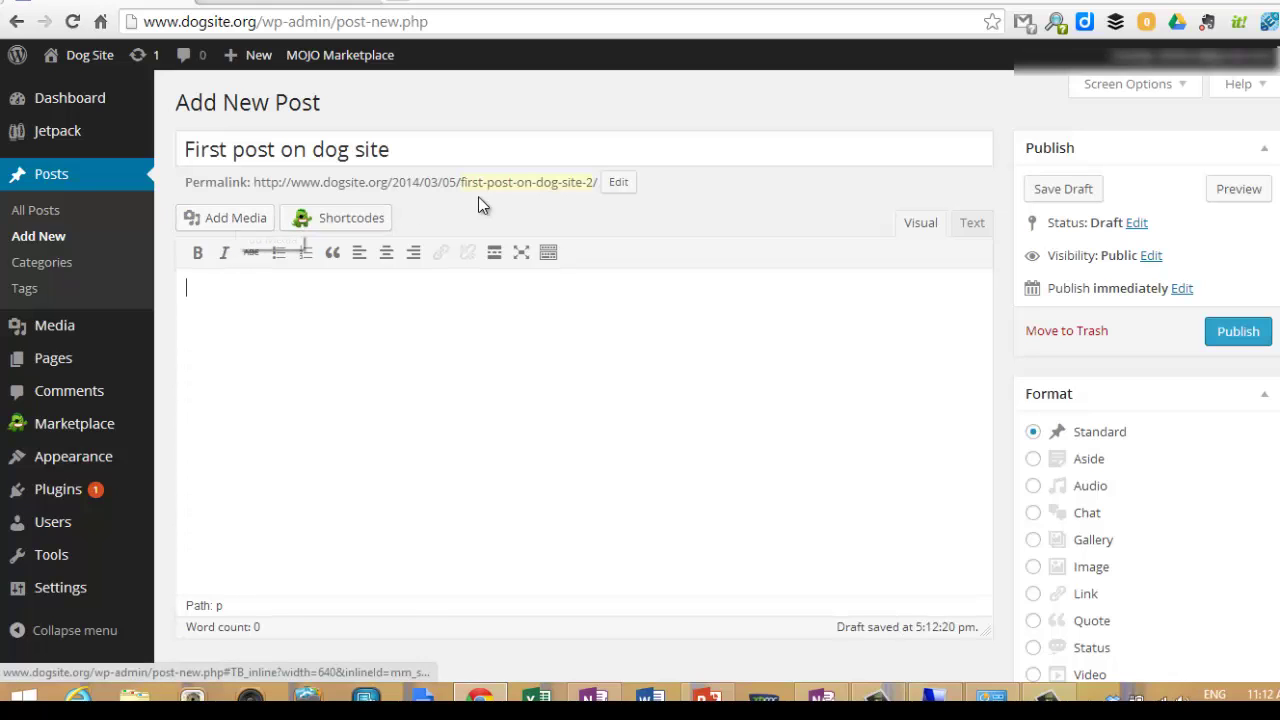
click(245, 221)
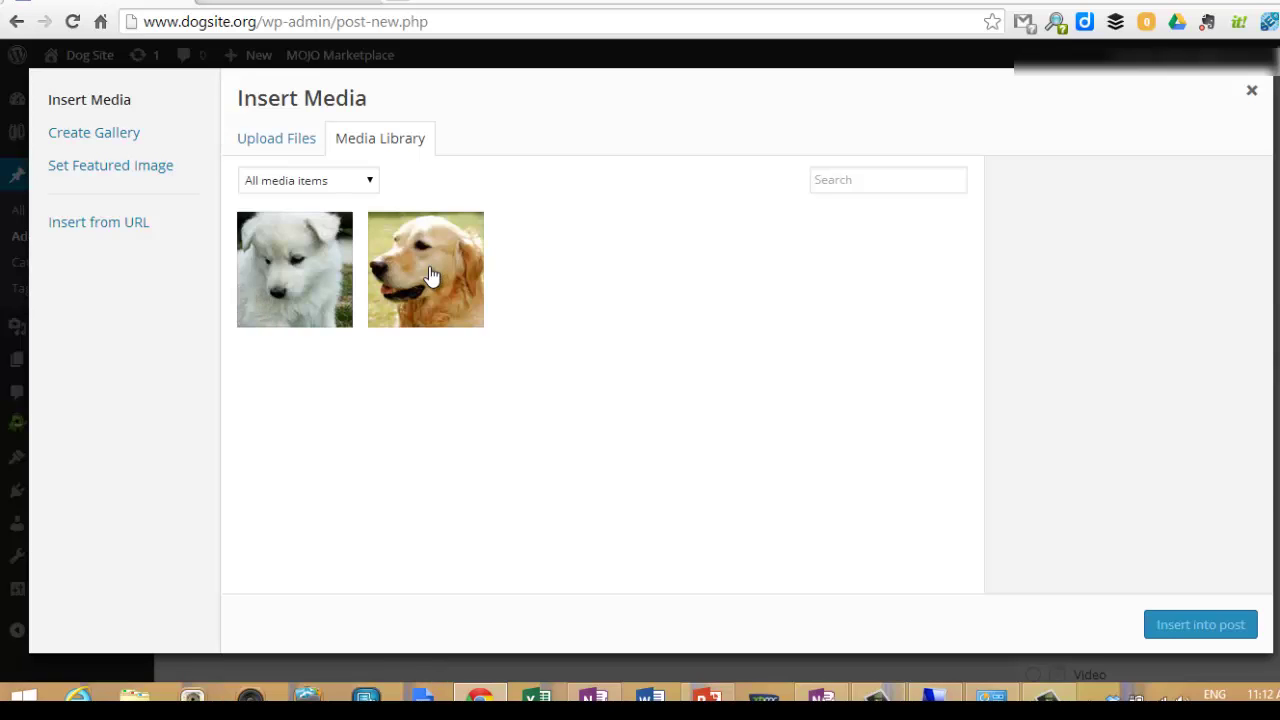
click(430, 276)
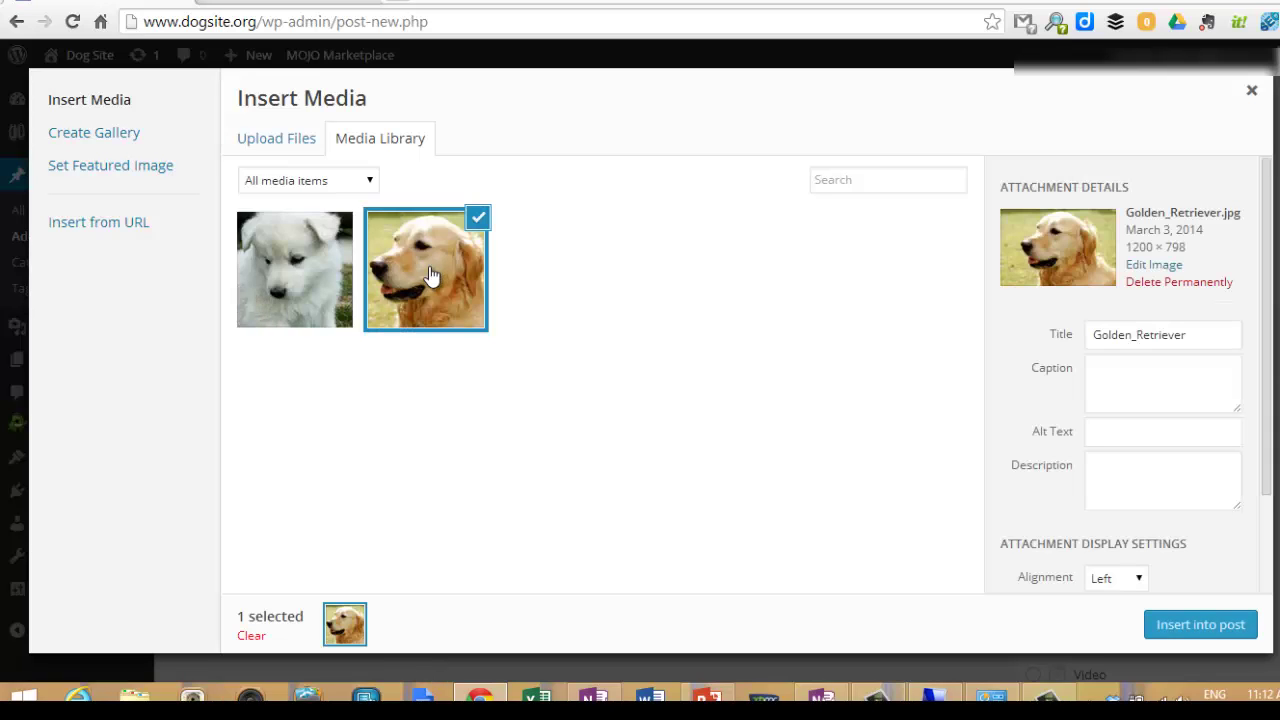
click(1237, 628)
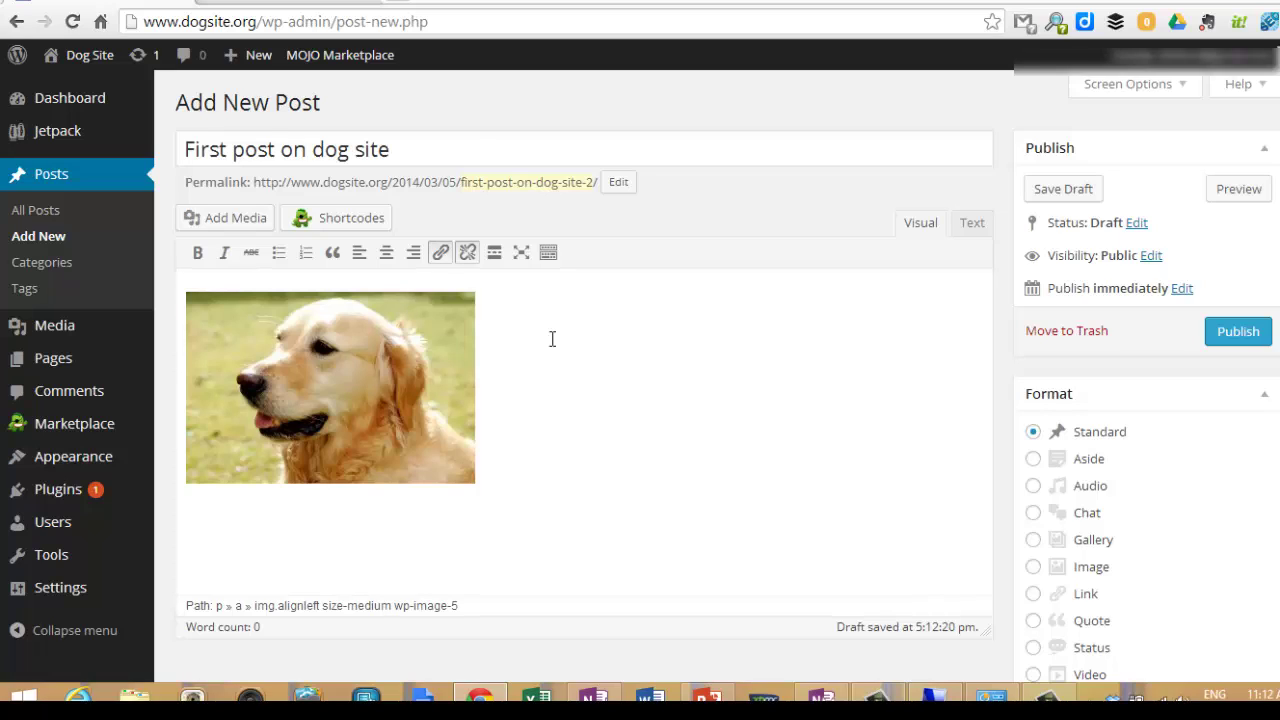
text(This )
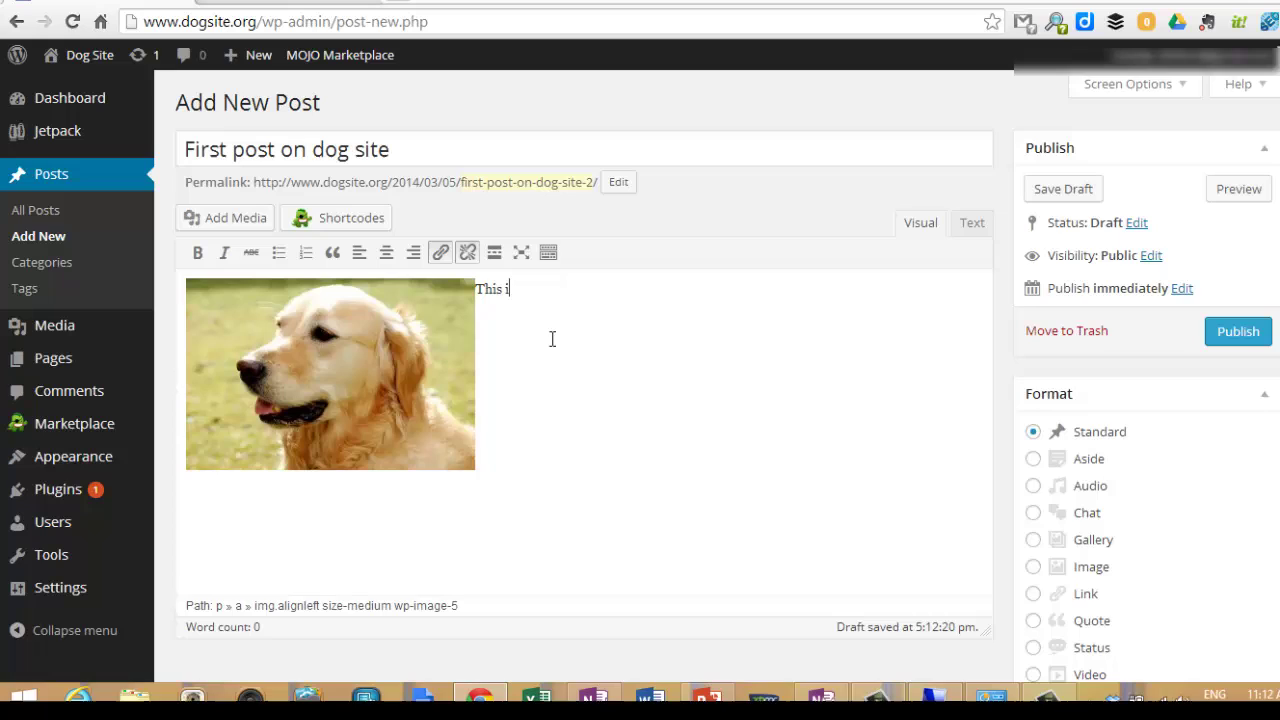
text(is the first post on our new s)
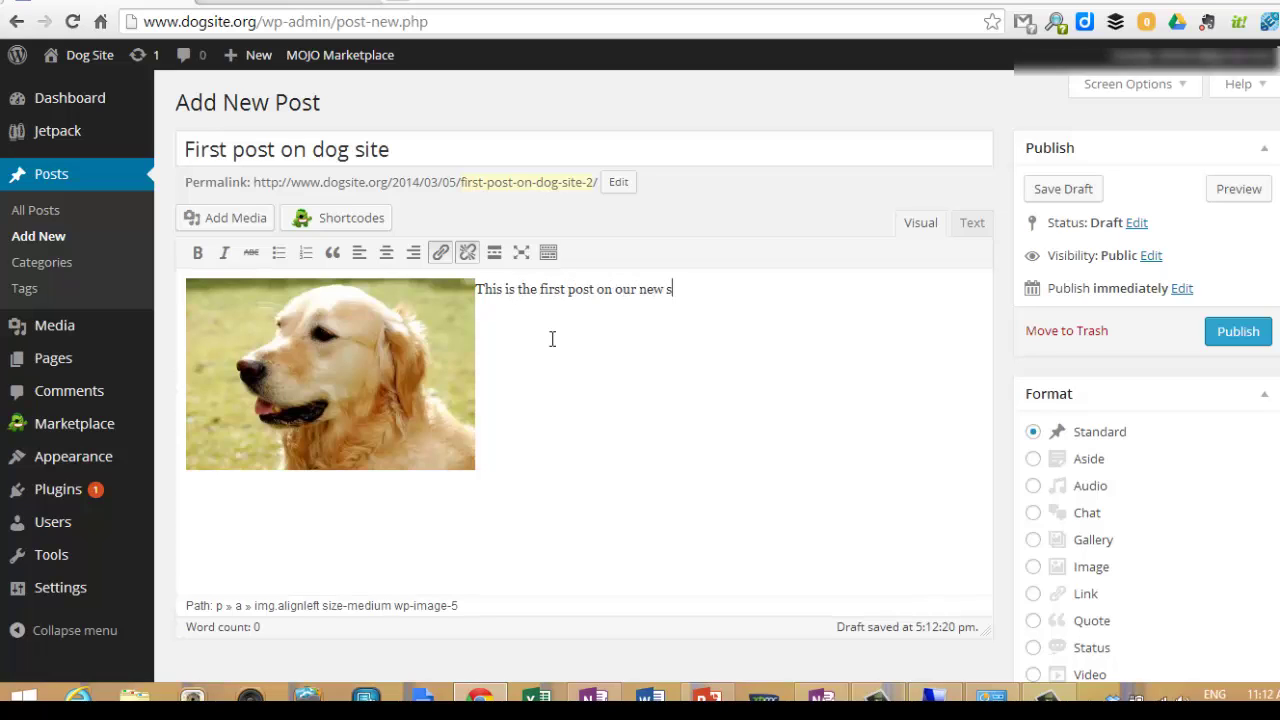
text( all about dogs. Pleas)
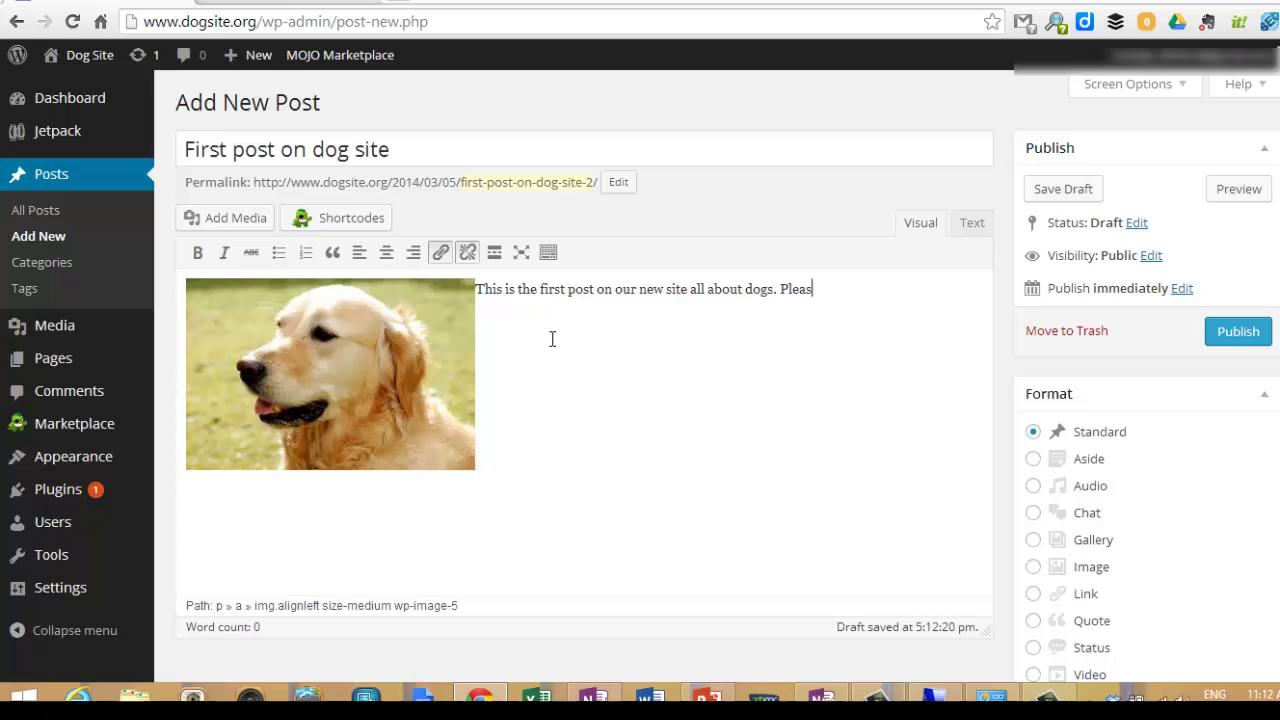
text(e check back f)
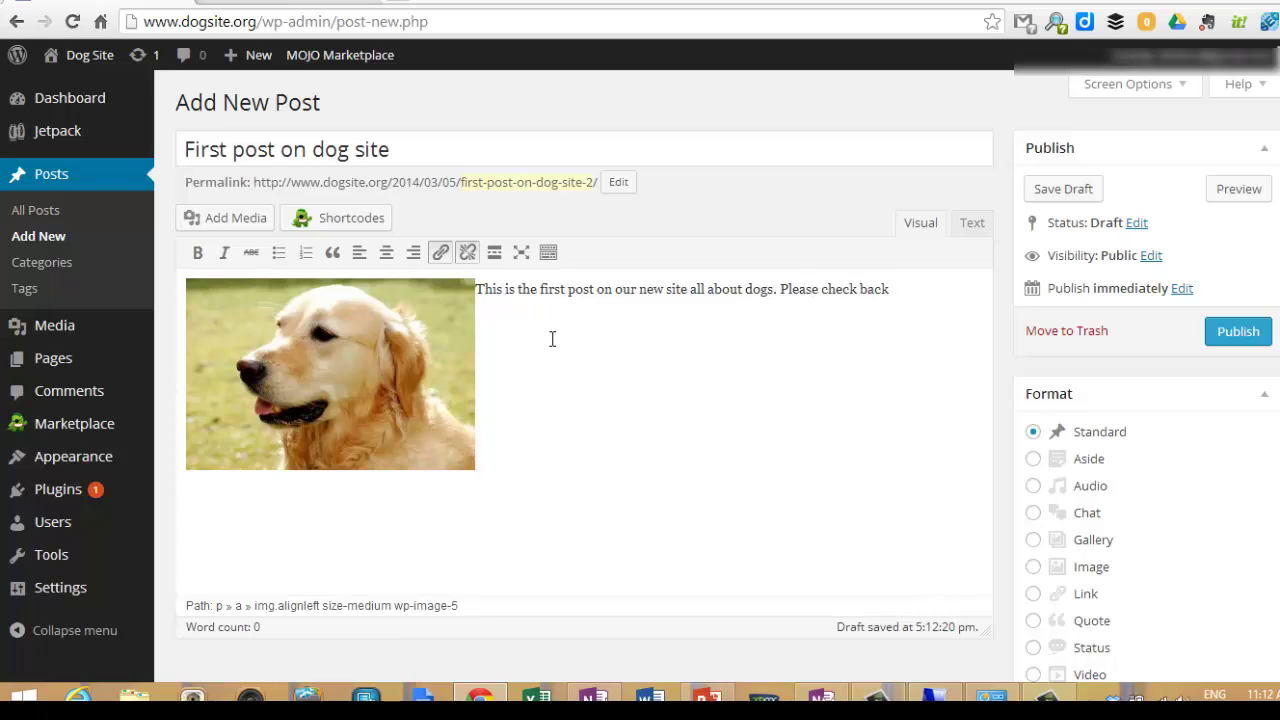
text(or more posts)
text( on dogs.)
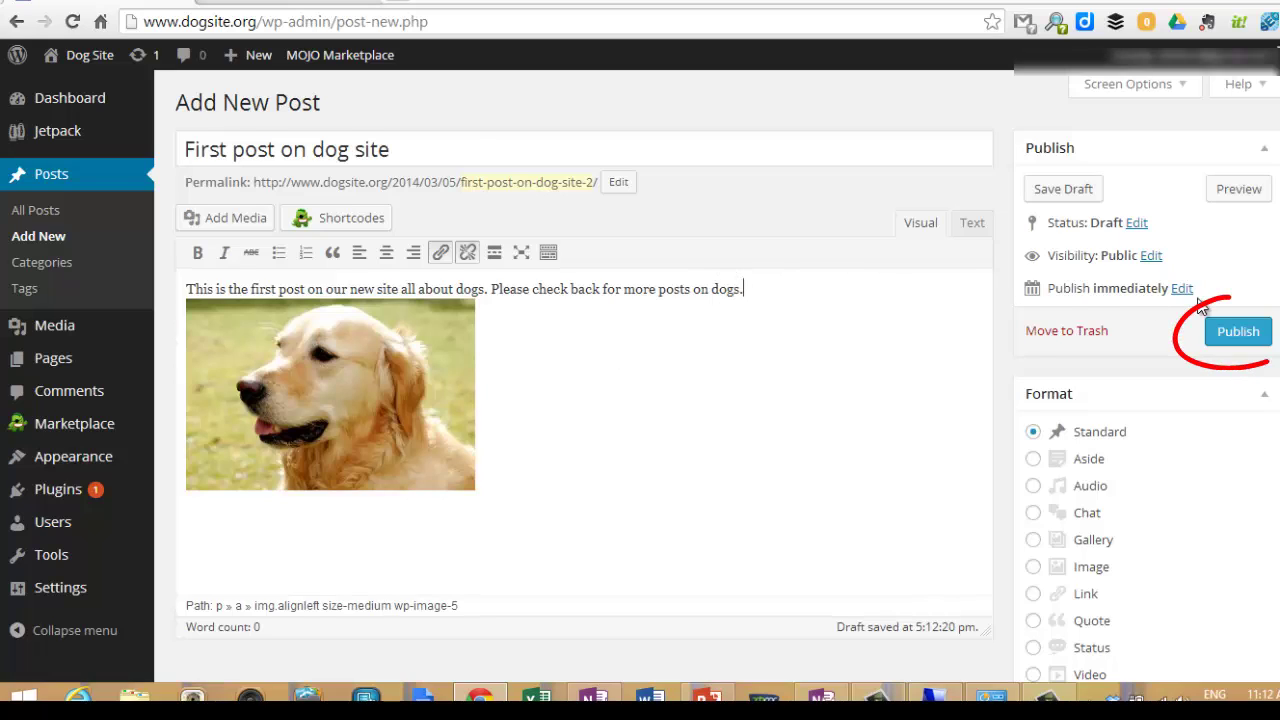
click(1258, 335)
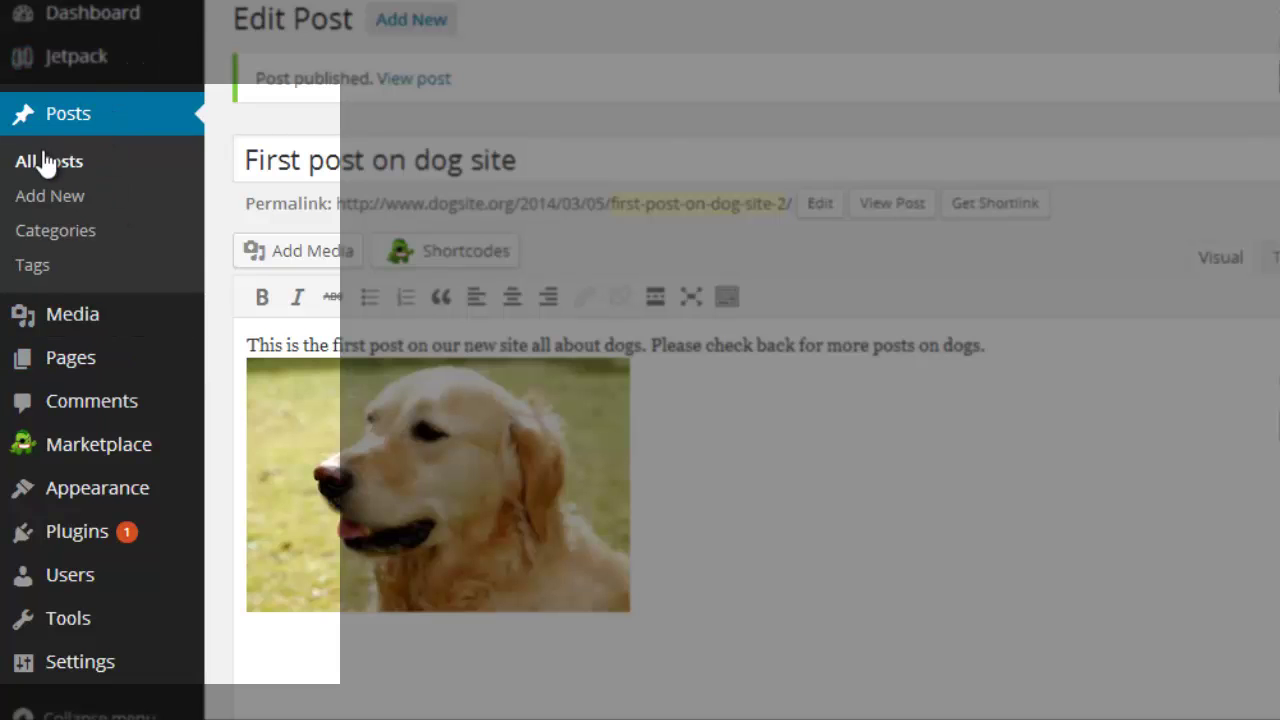
mouse_move(53, 358)
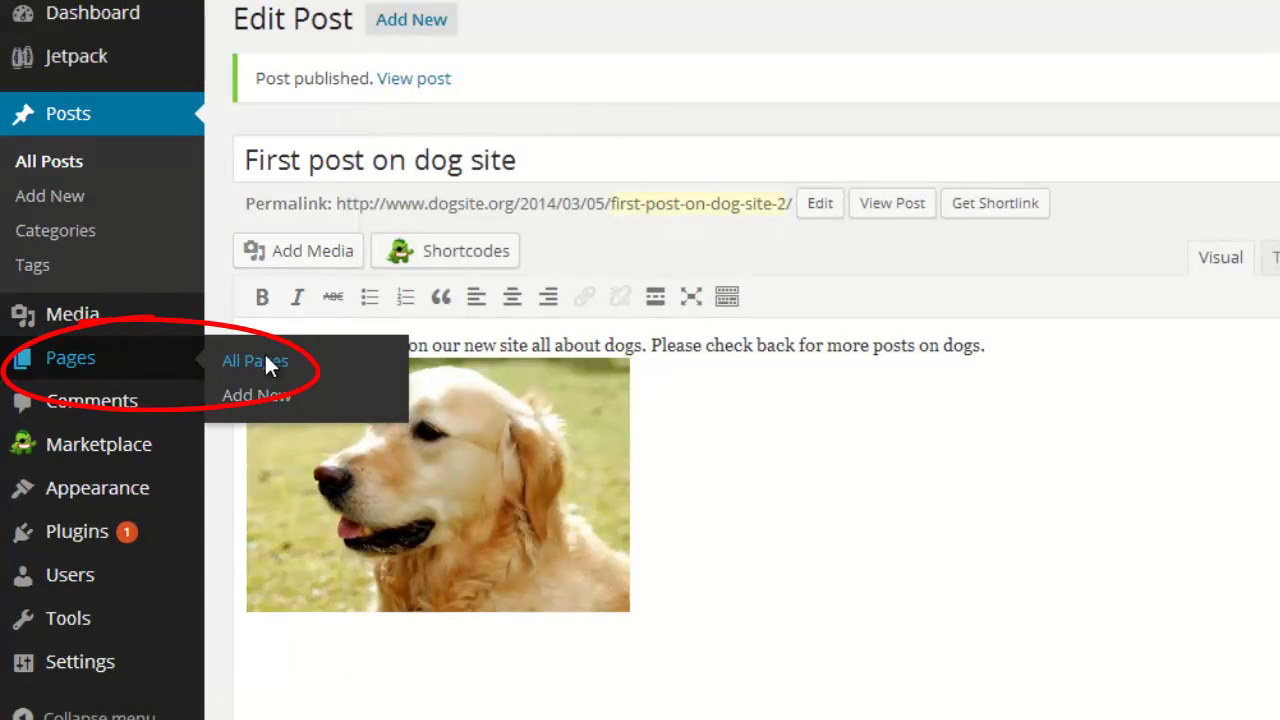
Retitle the Sample Page to 'Contact Us' with permalink slug contact-us
click(265, 362)
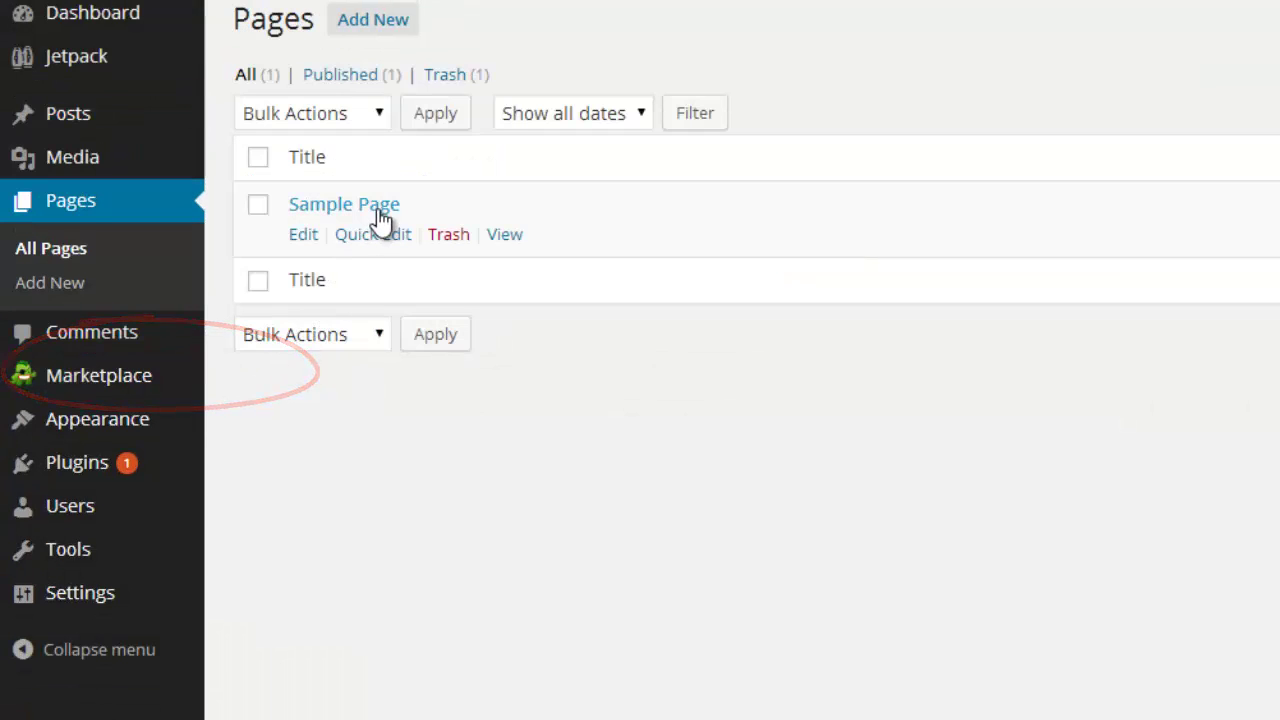
click(304, 208)
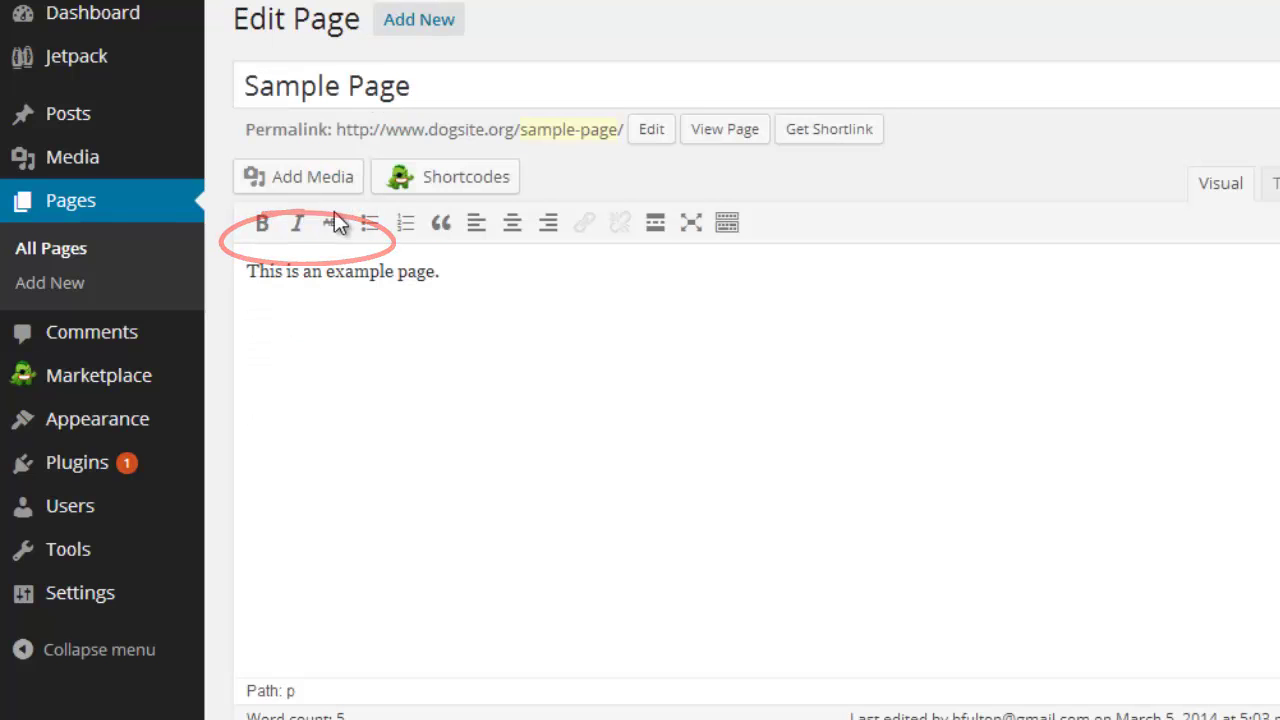
click(414, 86)
key(ctrl+a)
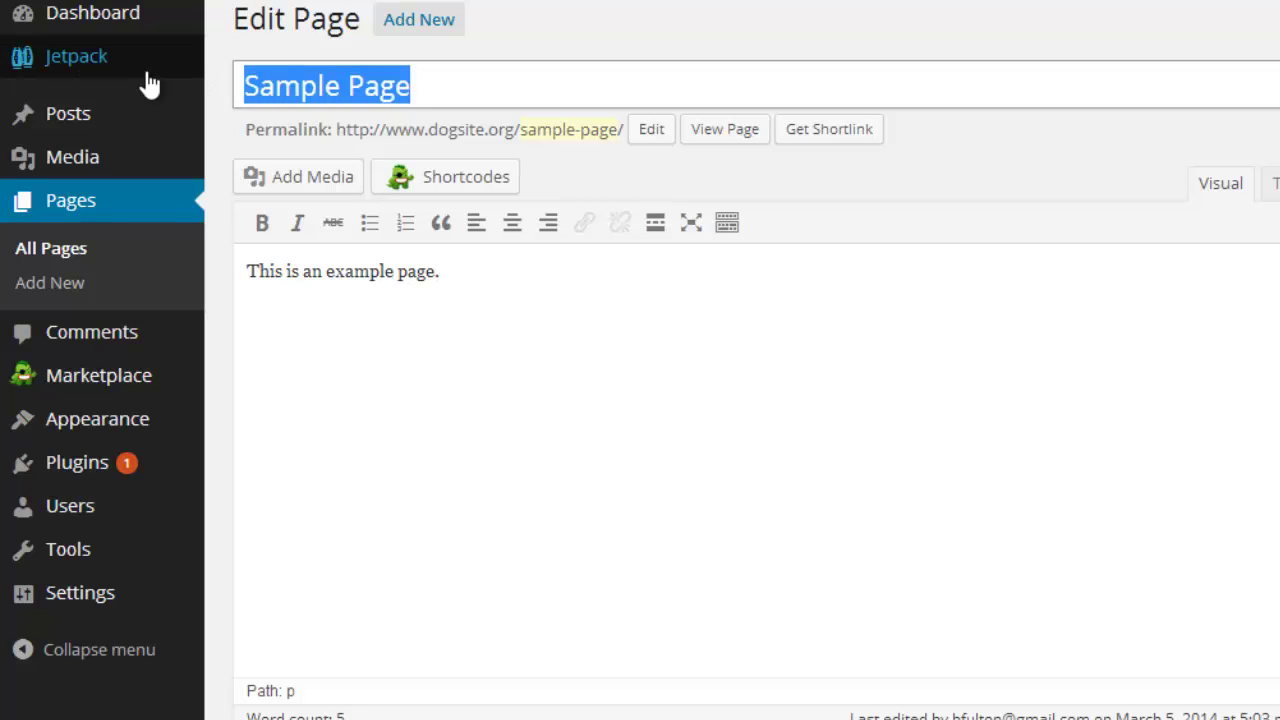
text(Contact Us)
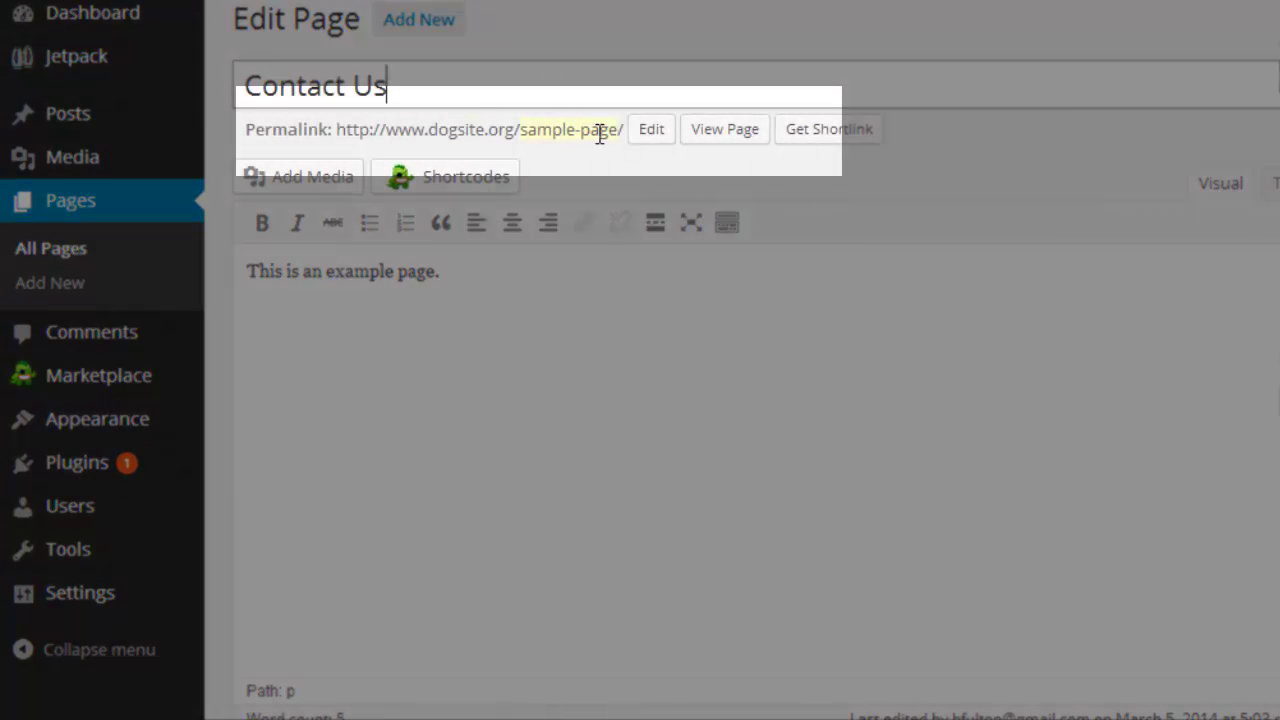
click(651, 133)
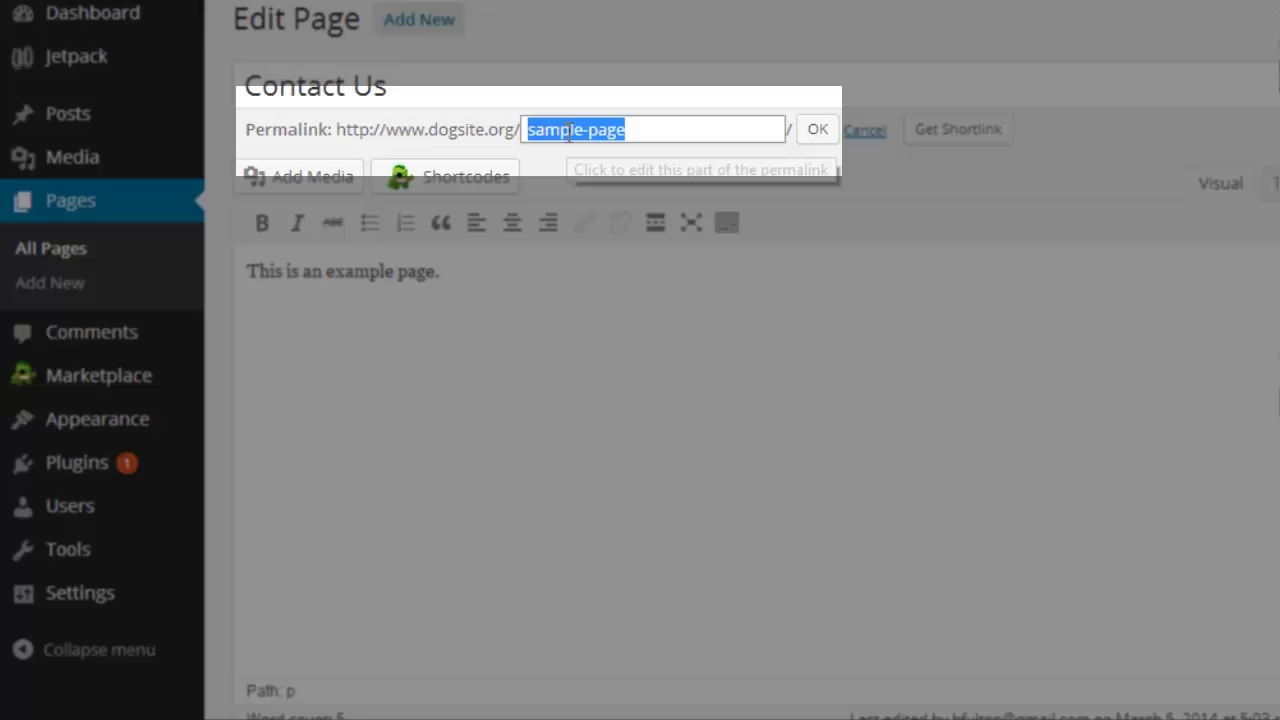
text(Contact-)
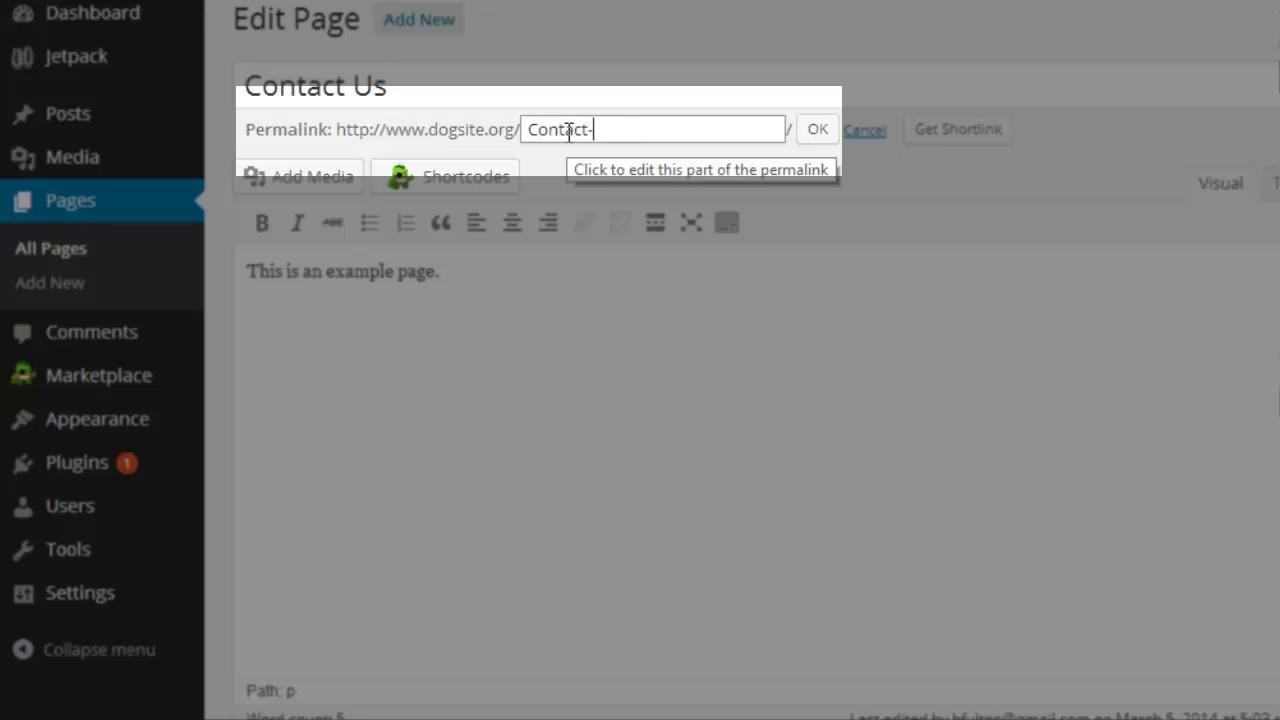
text(us)
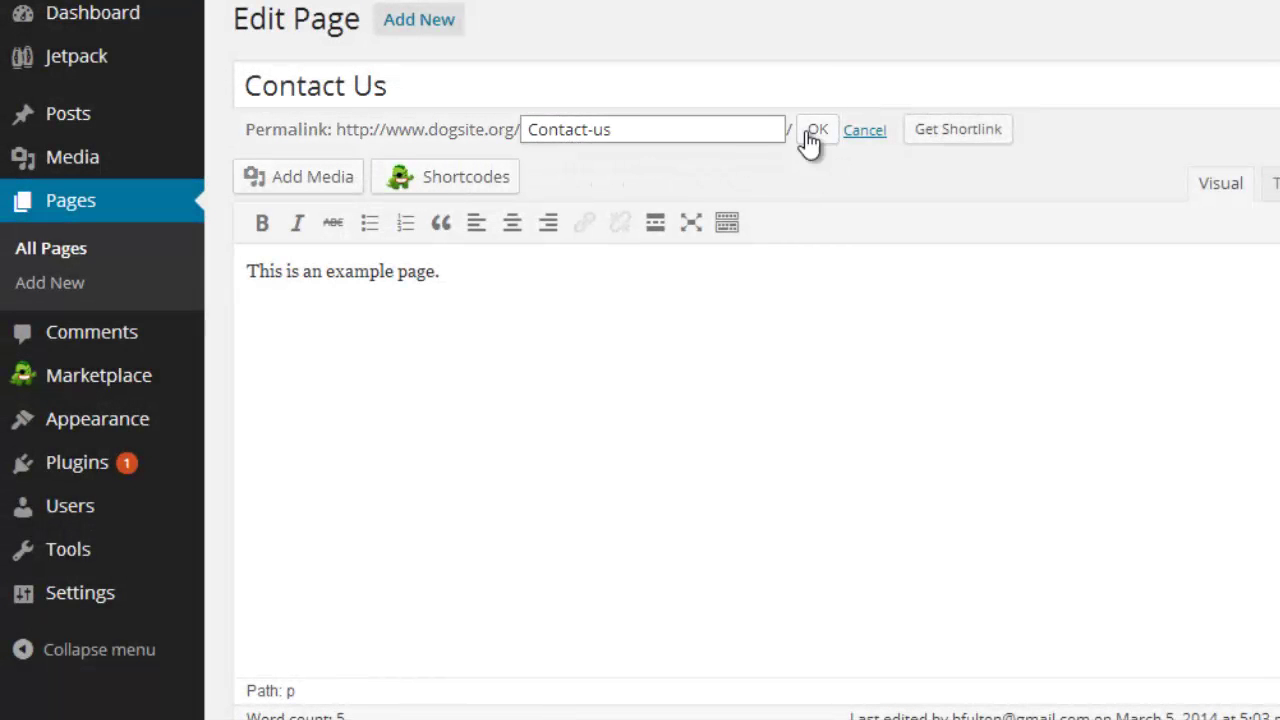
click(814, 130)
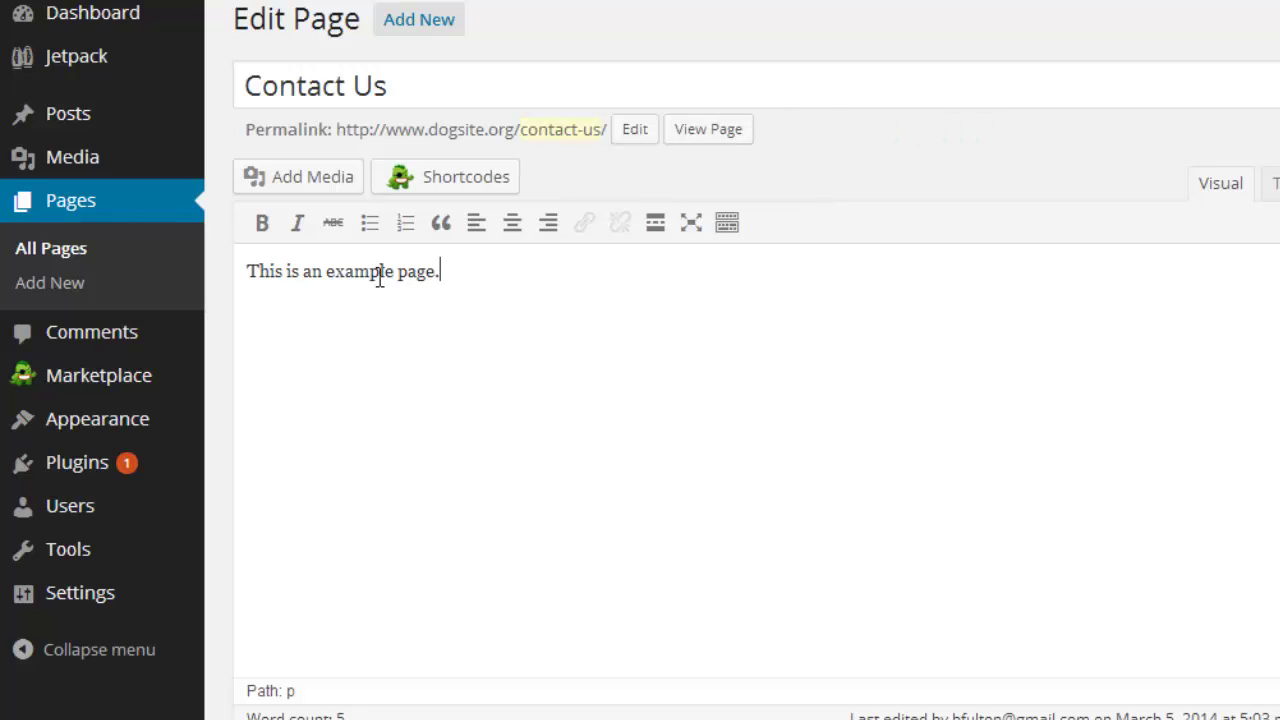
Replace the body with 'Contact us Email us here: Call us here:' and update the page
drag(380, 274, 141, 284)
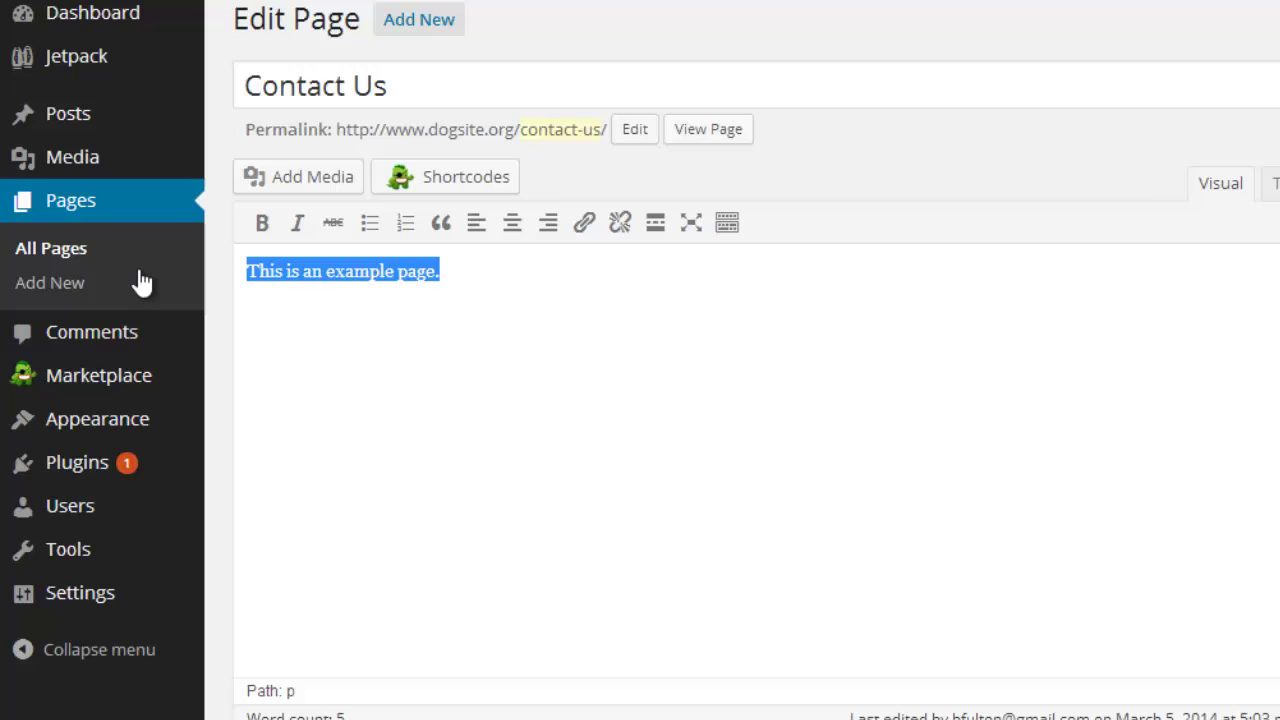
text(Co)
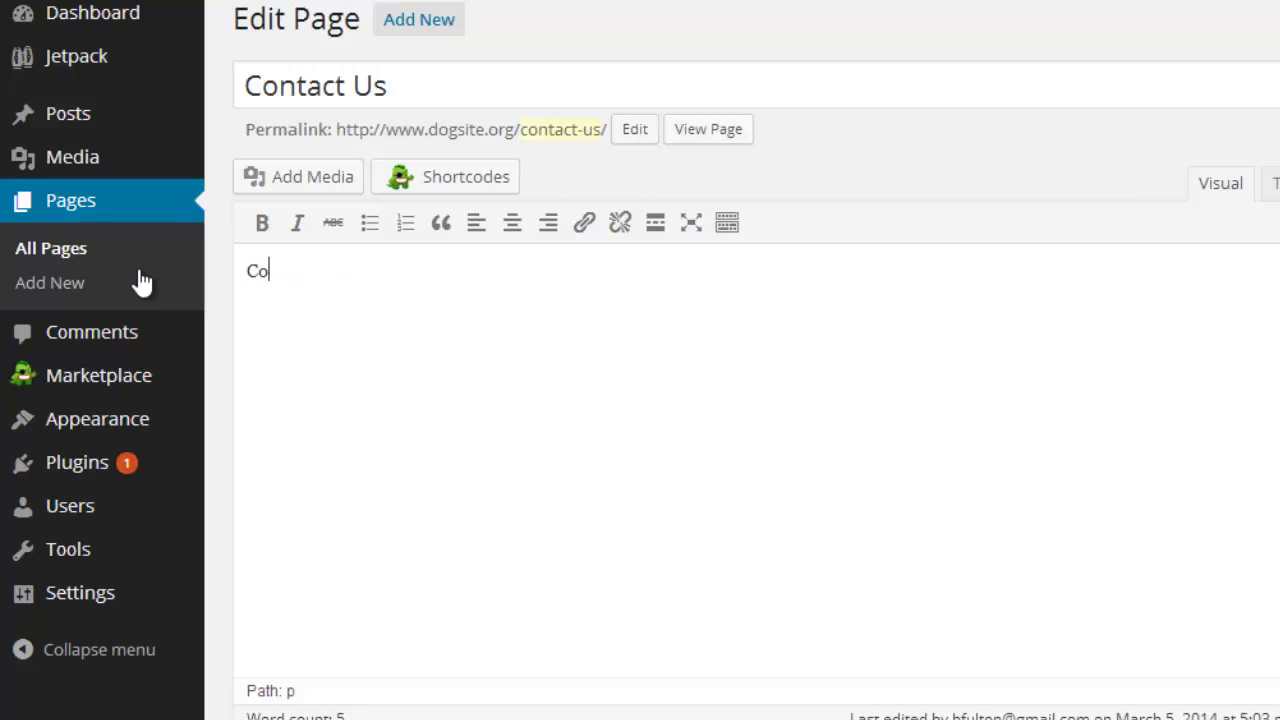
text(ntact u)
text(s)
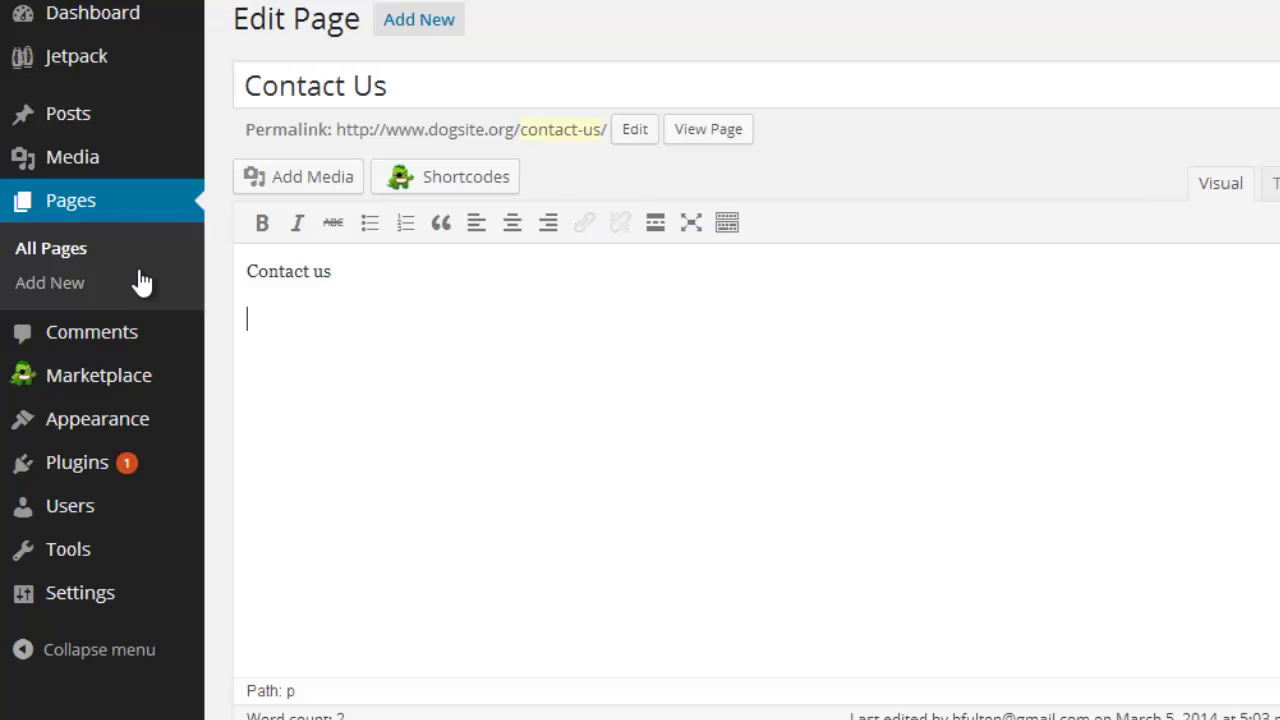
text( Email us here: )
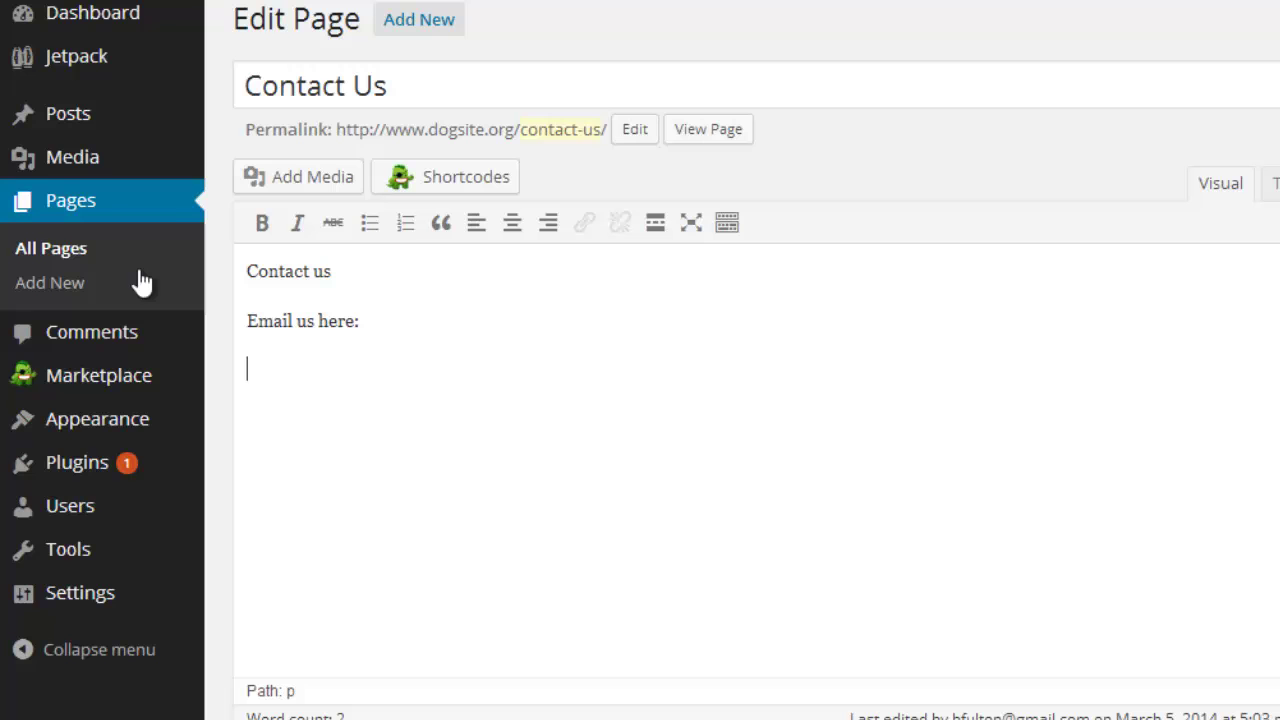
text(Call u)
text(s here:)
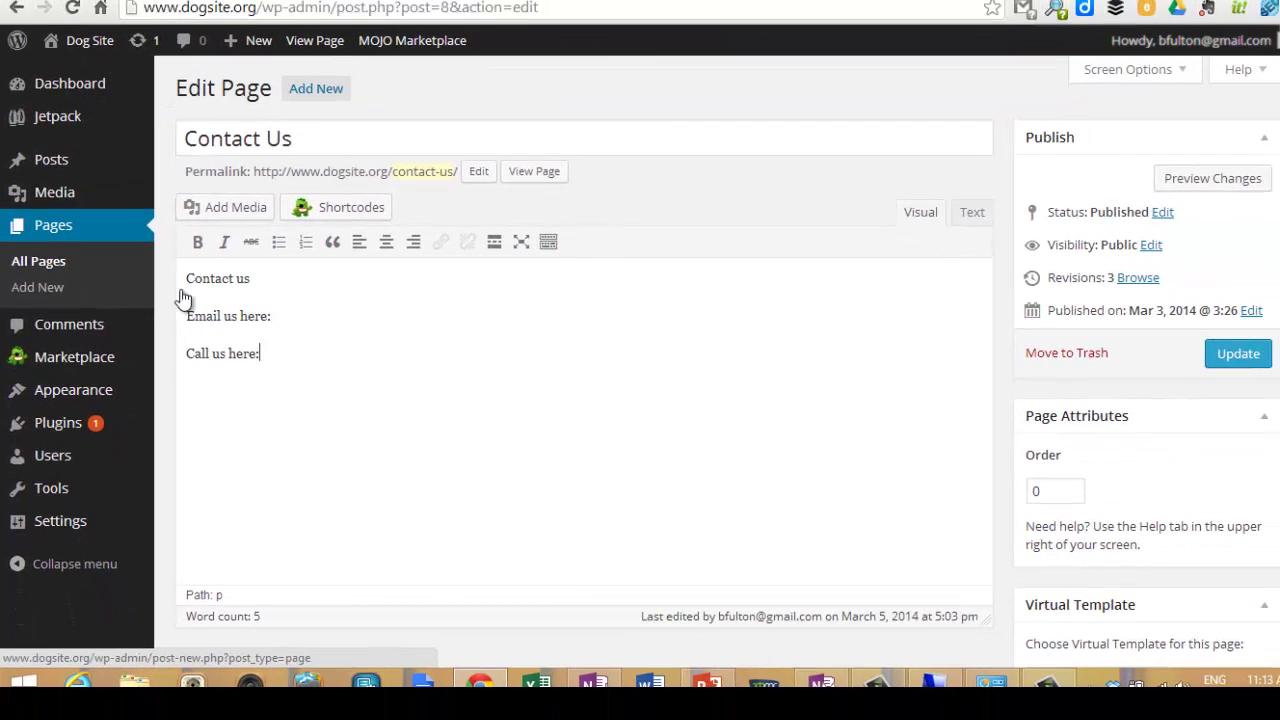
click(1268, 362)
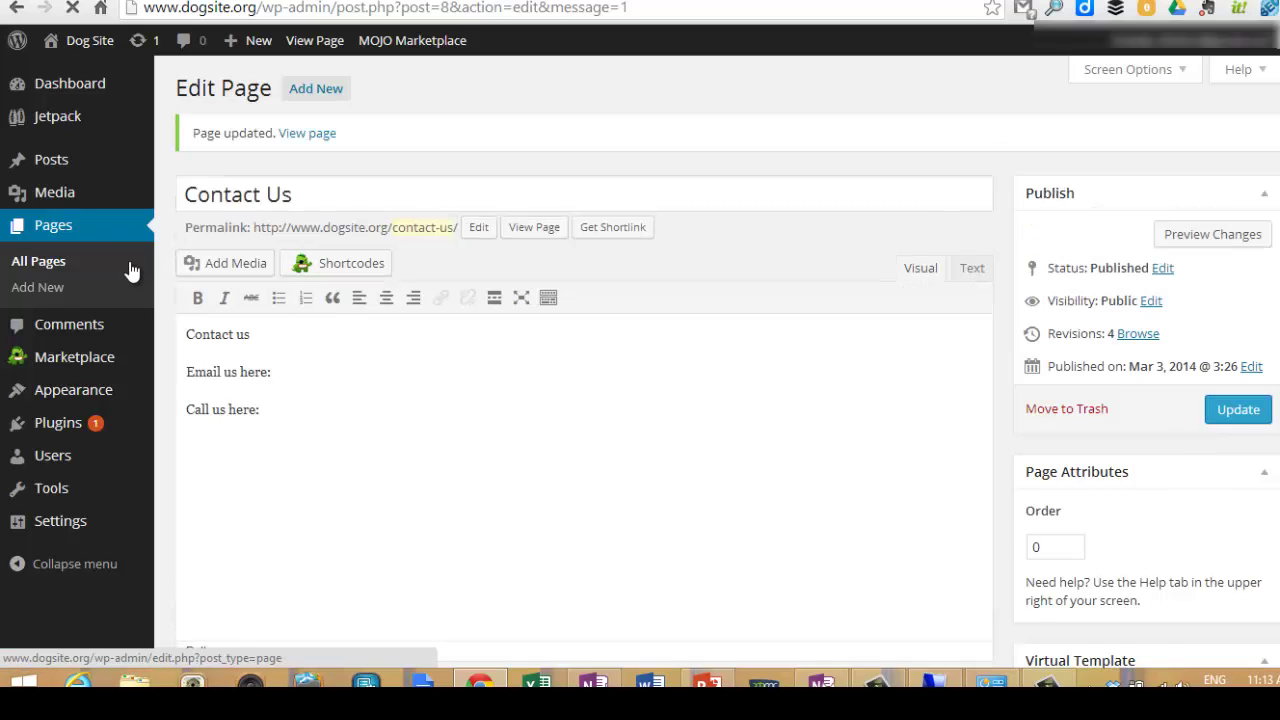
click(305, 100)
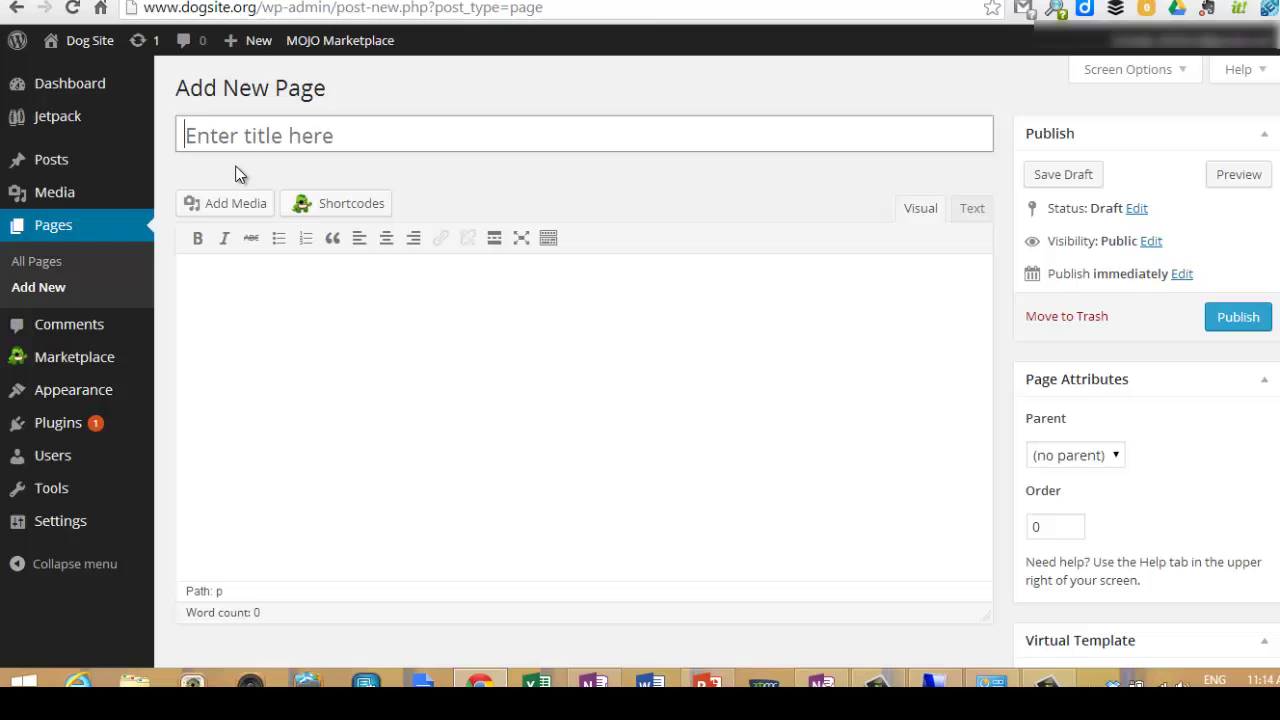
Publish an 'About Us' page with the white puppy photo and 'This is what Dogsite is all about.'
text(About Us)
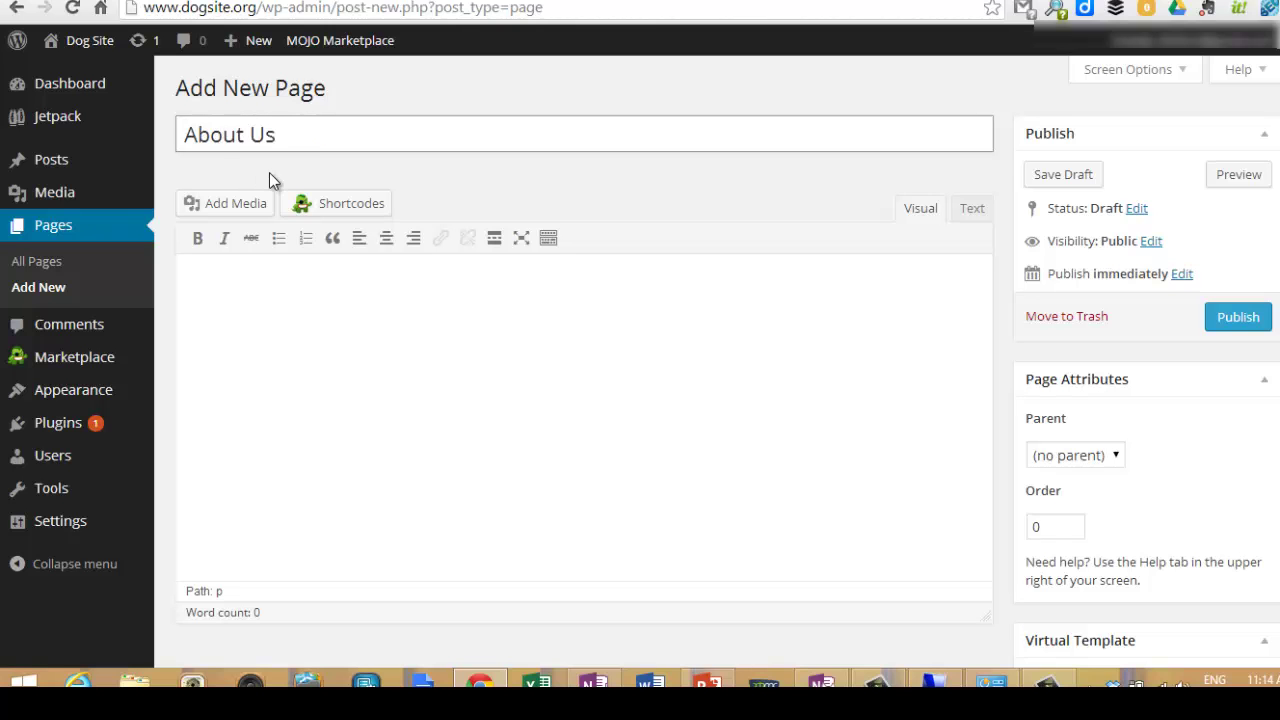
click(279, 309)
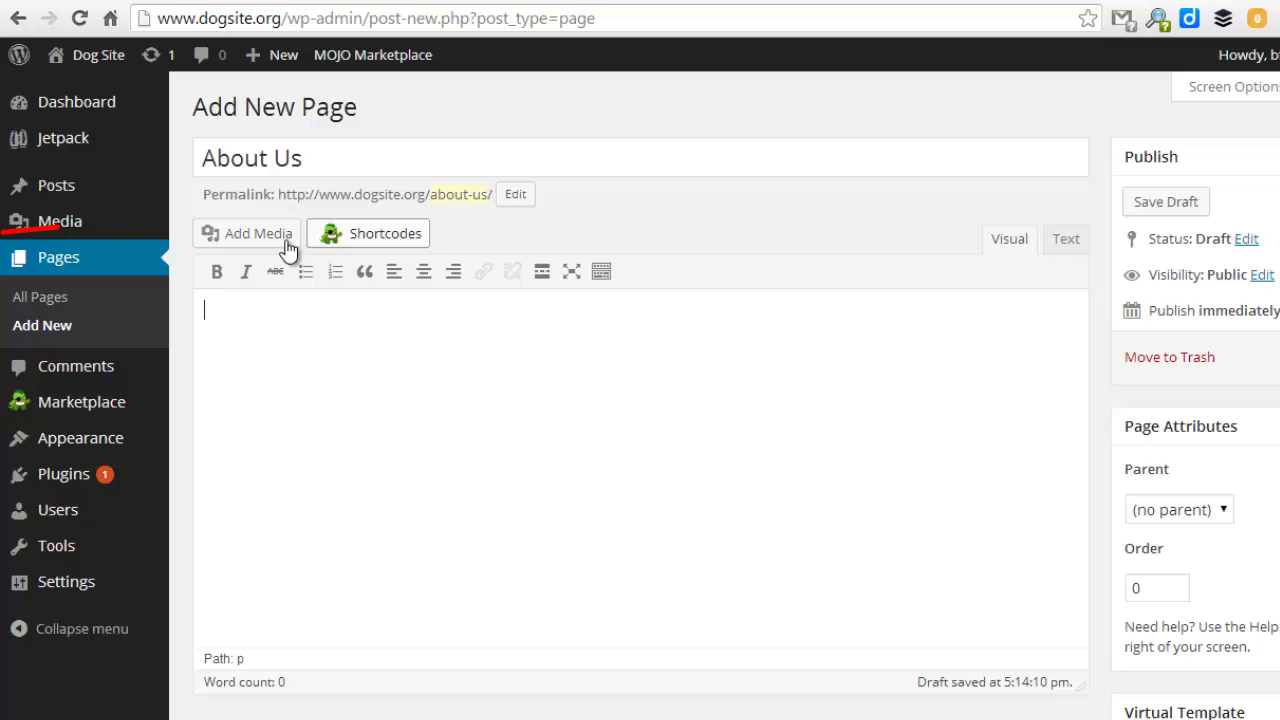
click(272, 236)
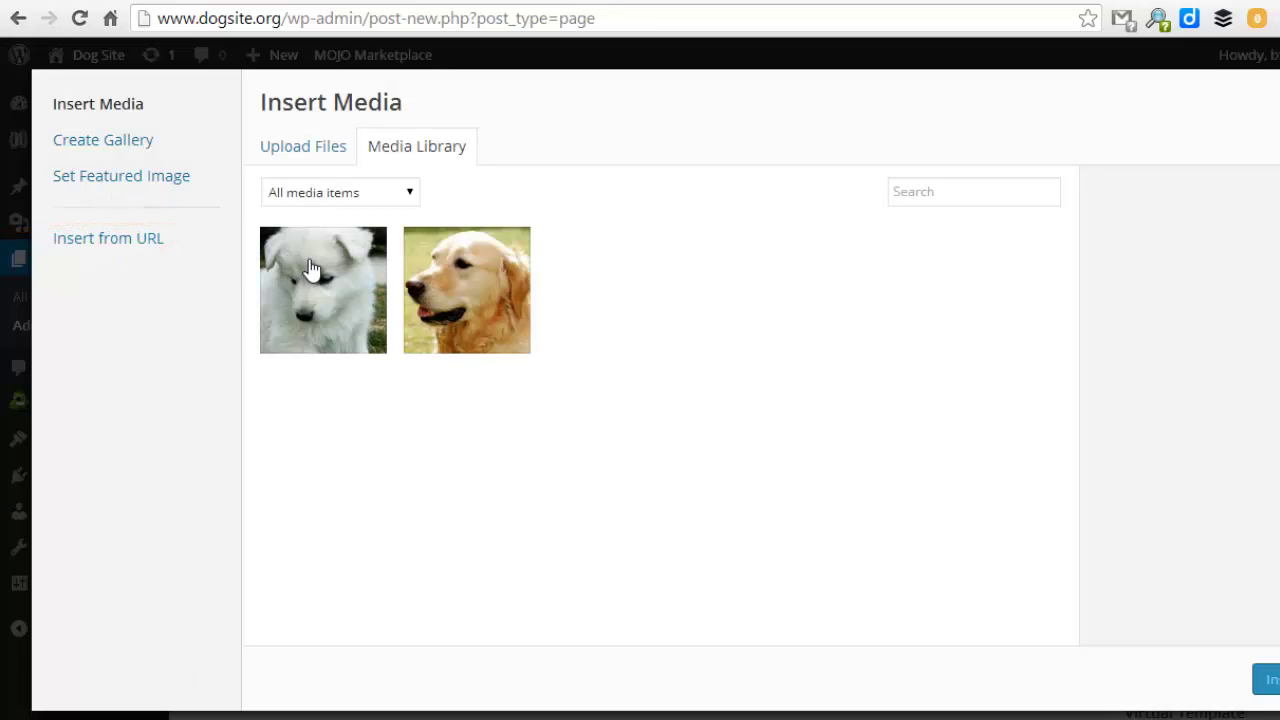
click(310, 268)
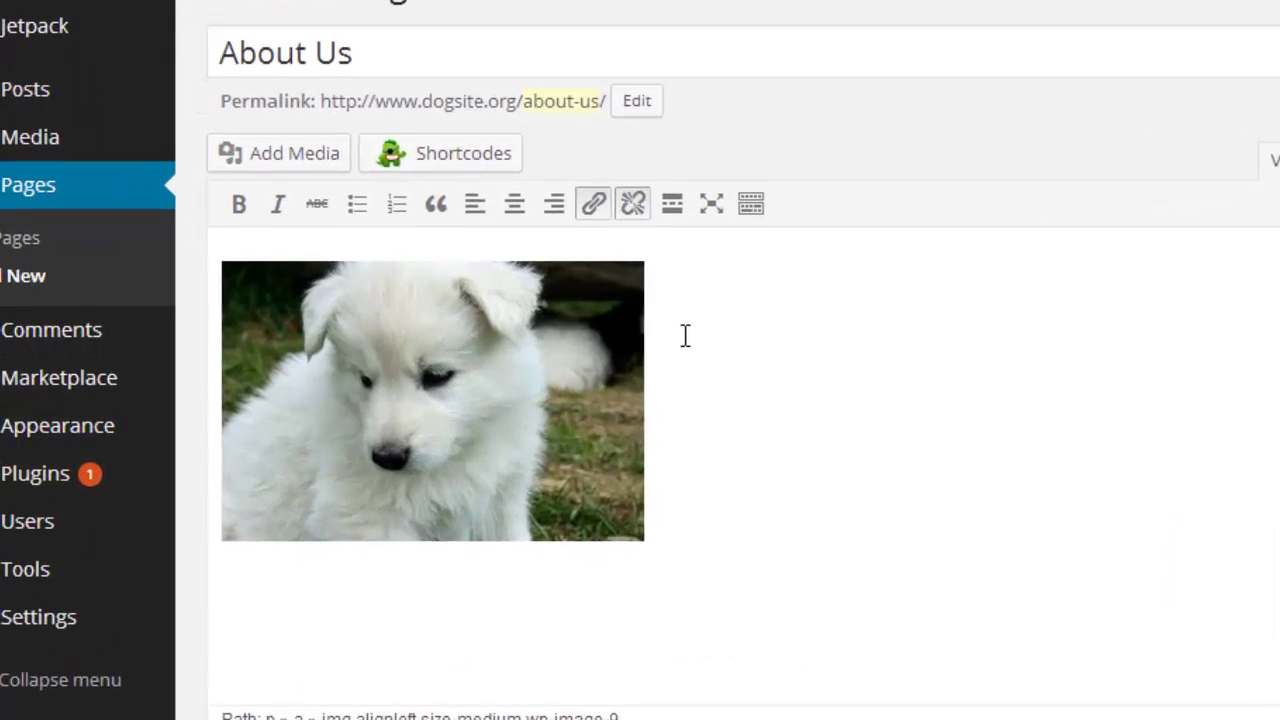
text(Thi)
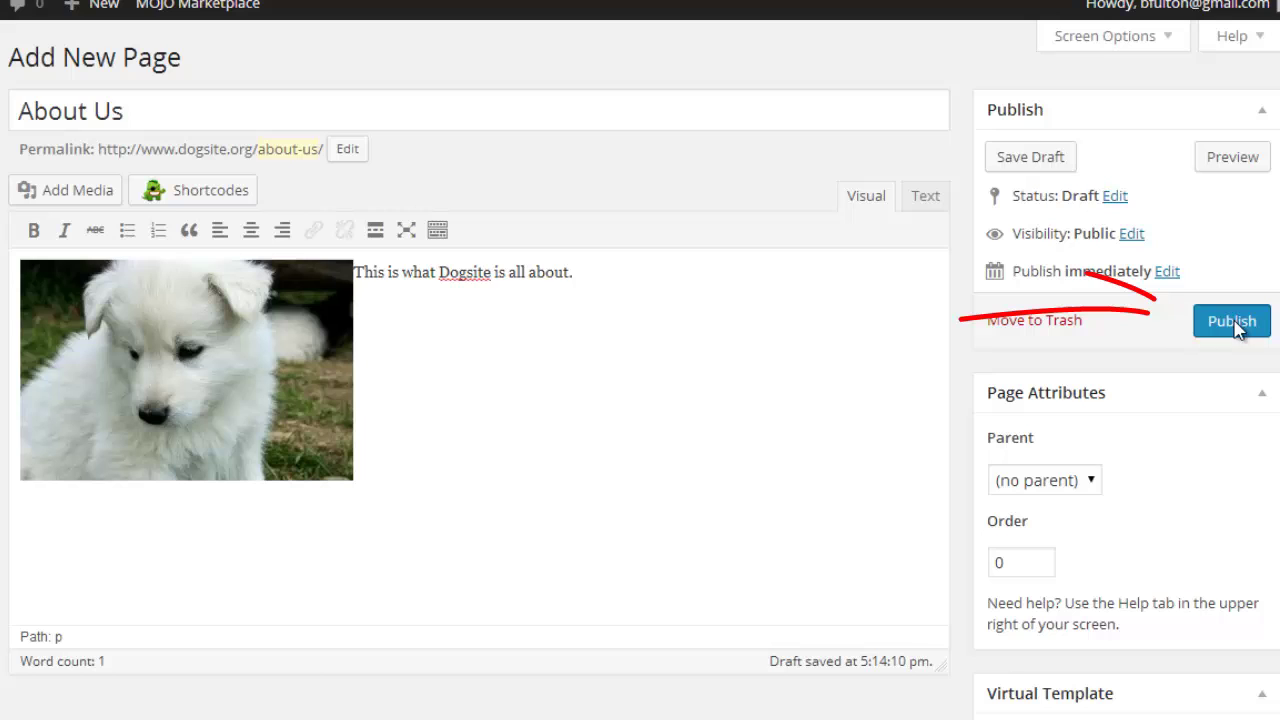
click(1237, 328)
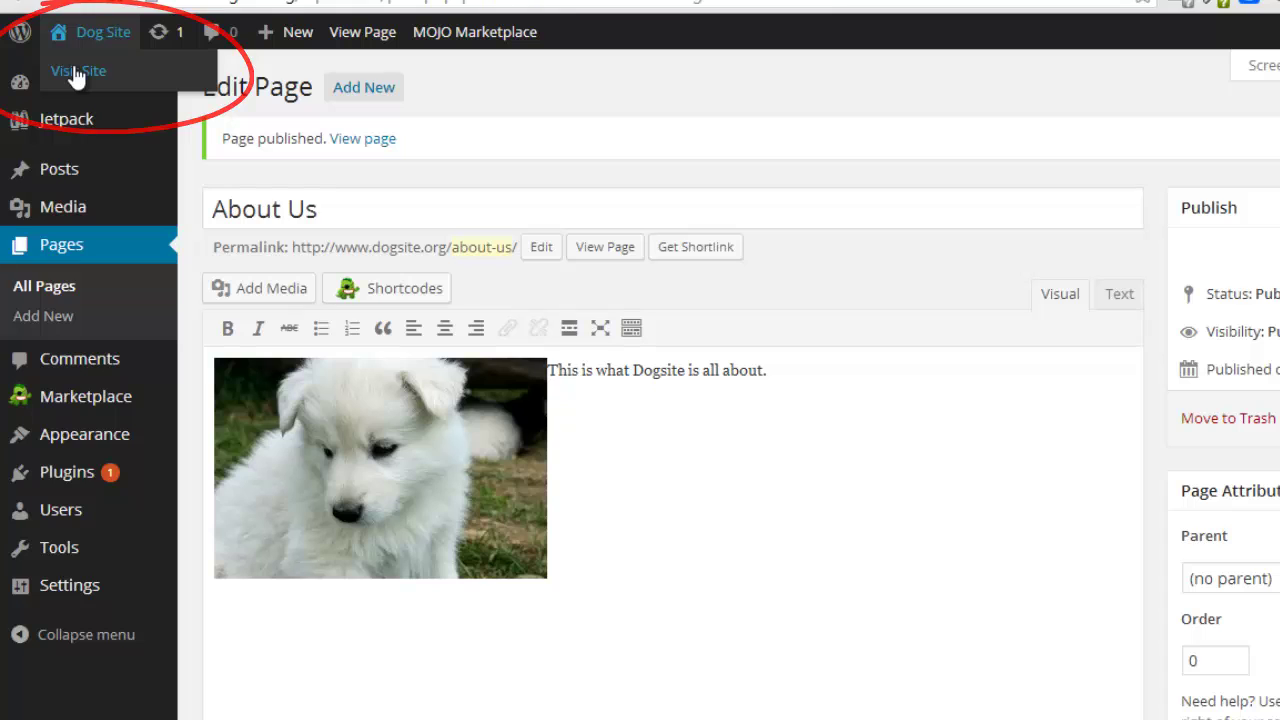
Visit the live Dog Site and scroll through its home page
click(76, 72)
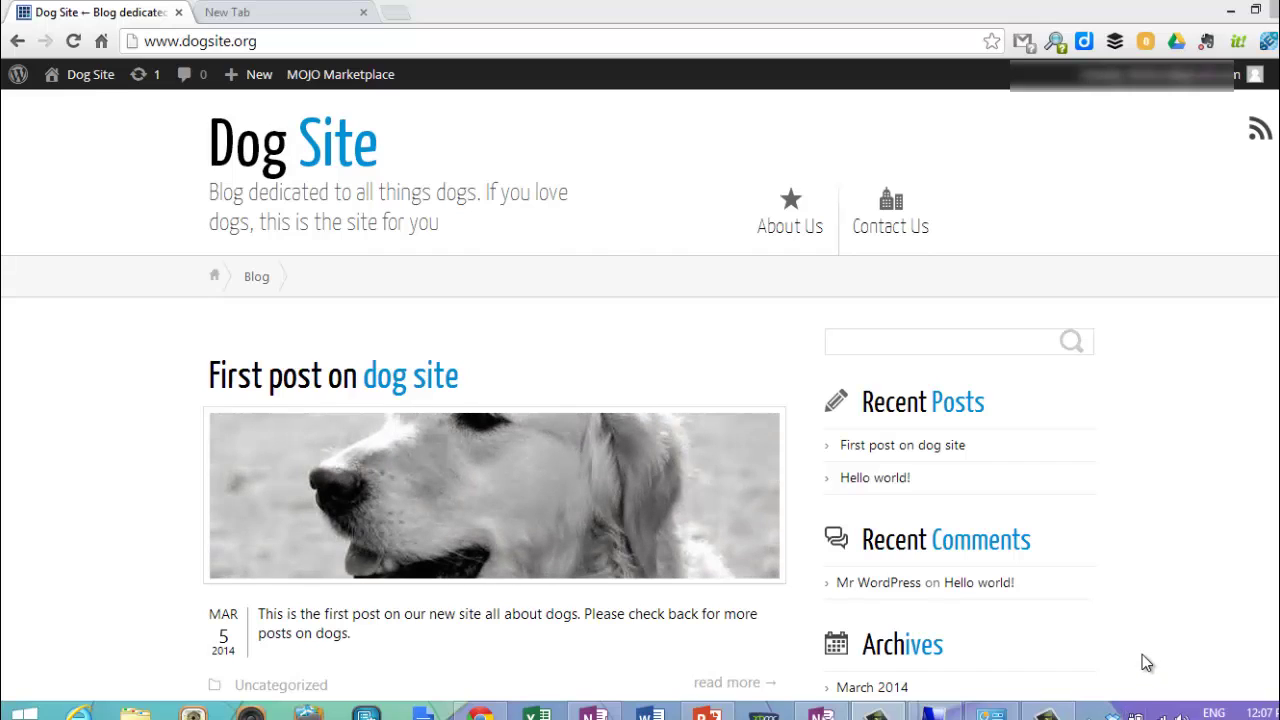
scroll(1143, 633, down, 1)
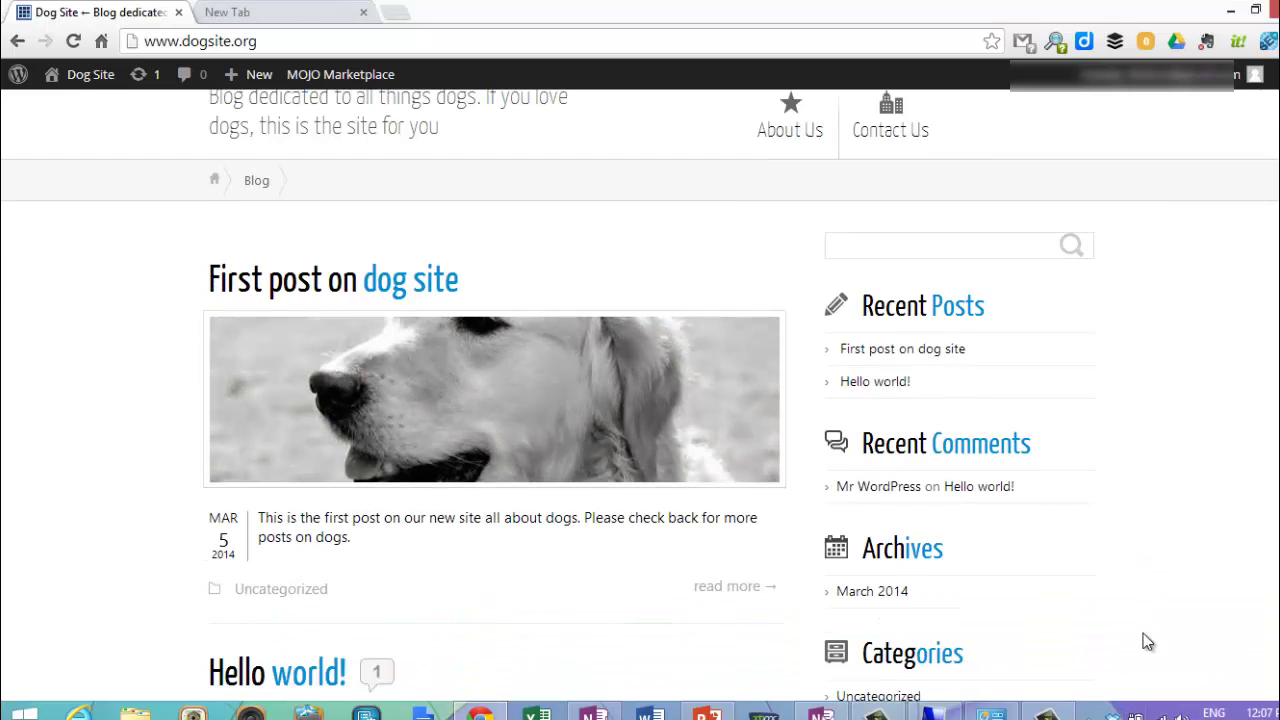
scroll(1143, 633, down, 1)
scroll(1143, 633, down, 1)
scroll(1147, 641, down, 1)
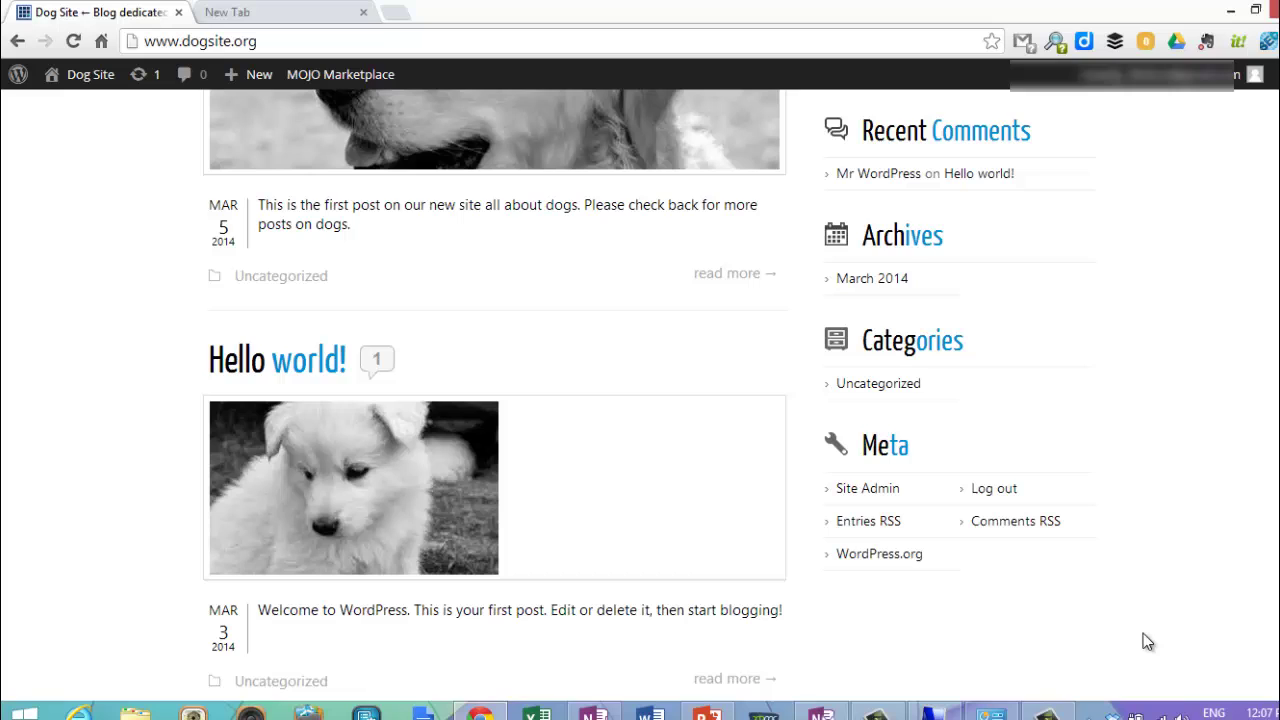
scroll(1147, 641, up, 1)
scroll(1147, 641, up, 2)
scroll(1147, 641, up, 1)
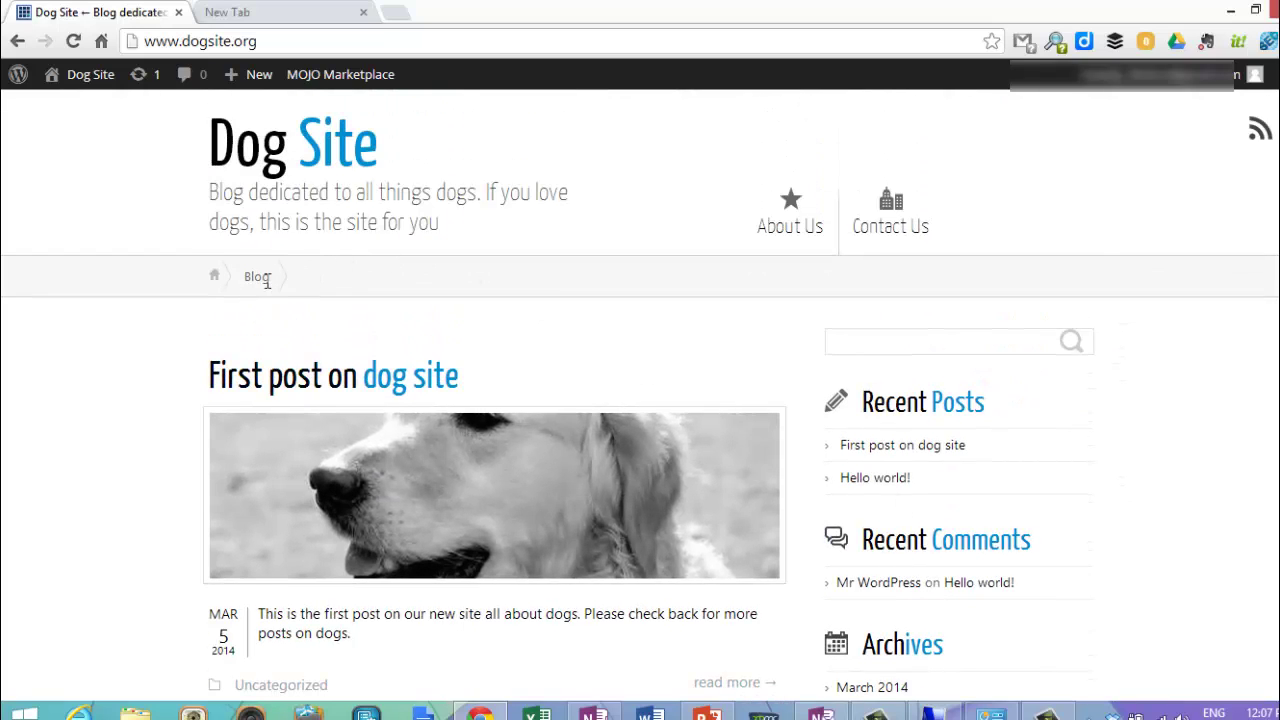
View the live About Us and Contact Us pages
click(789, 238)
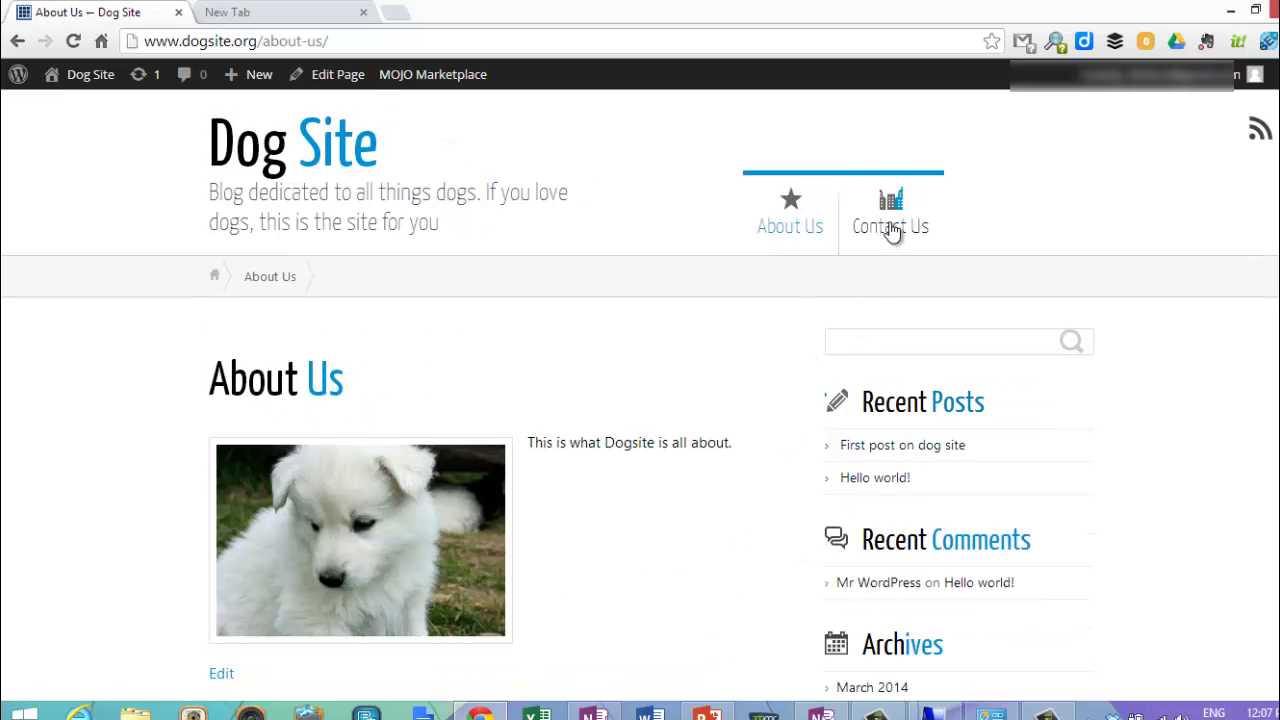
click(889, 228)
scroll(575, 481, down, 1)
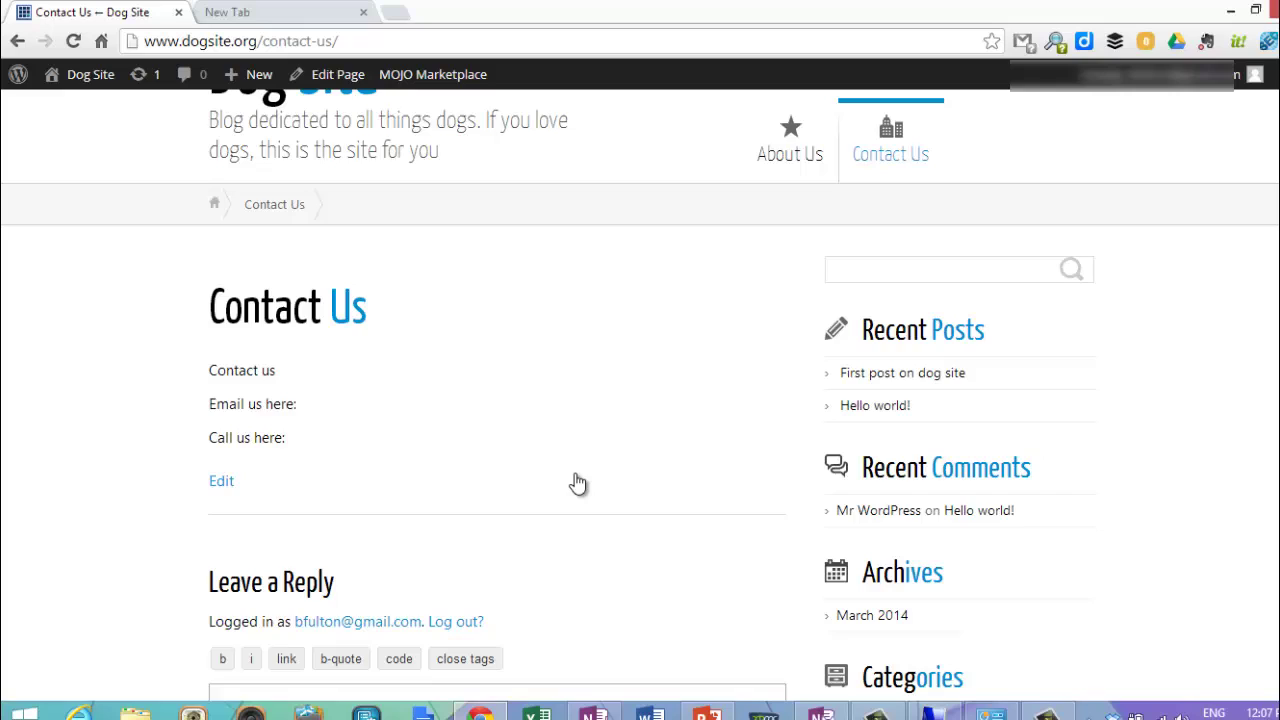
scroll(575, 481, up, 1)
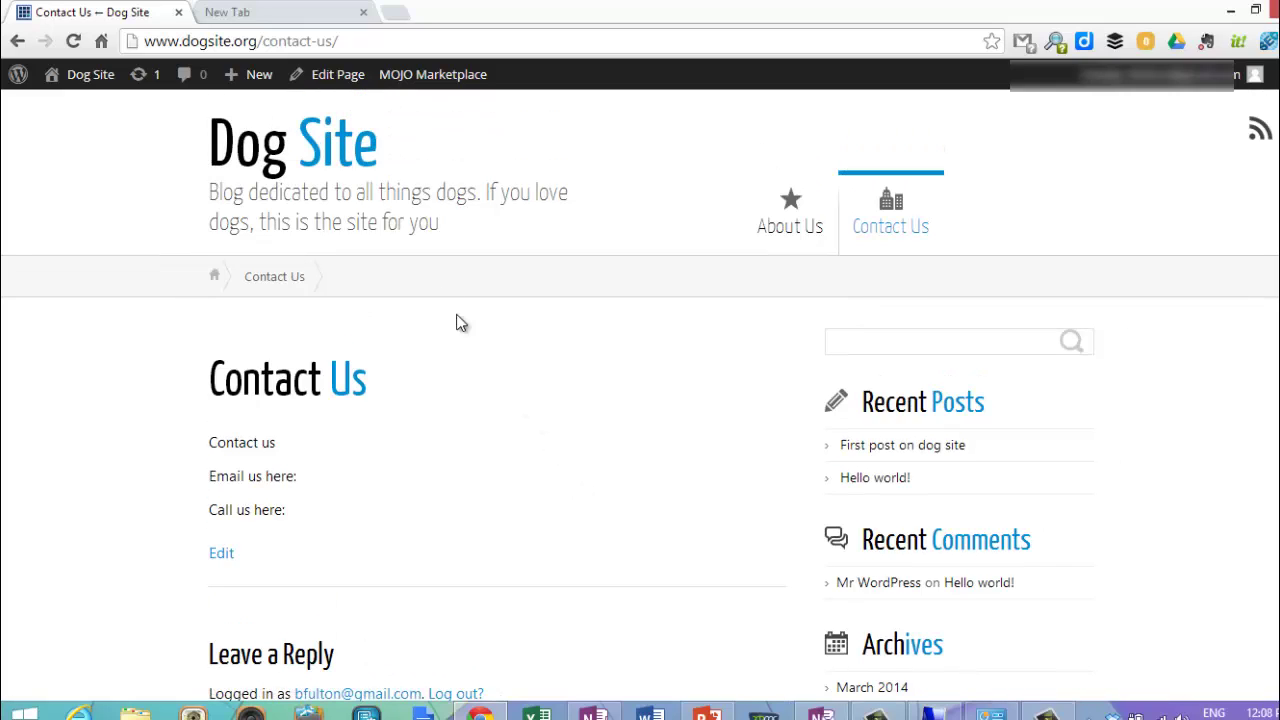
Return home and read the 'First post on dog site' article with its golden retriever photo
click(287, 149)
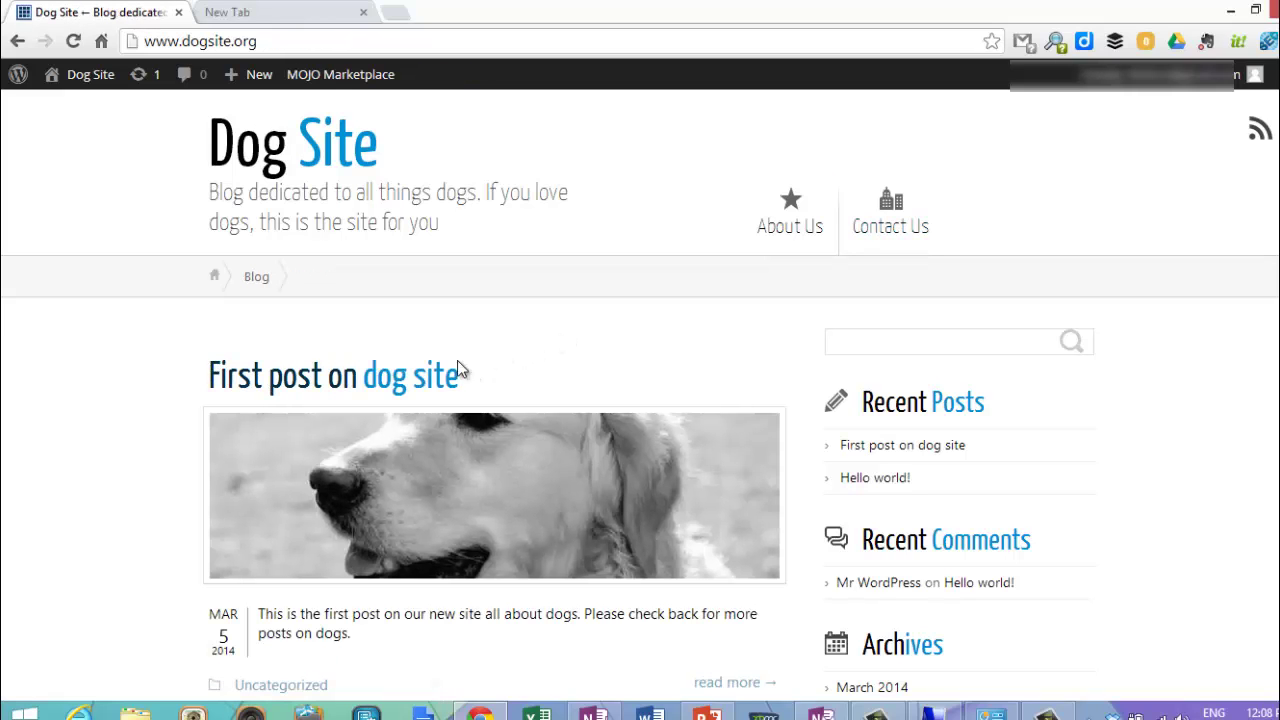
click(391, 385)
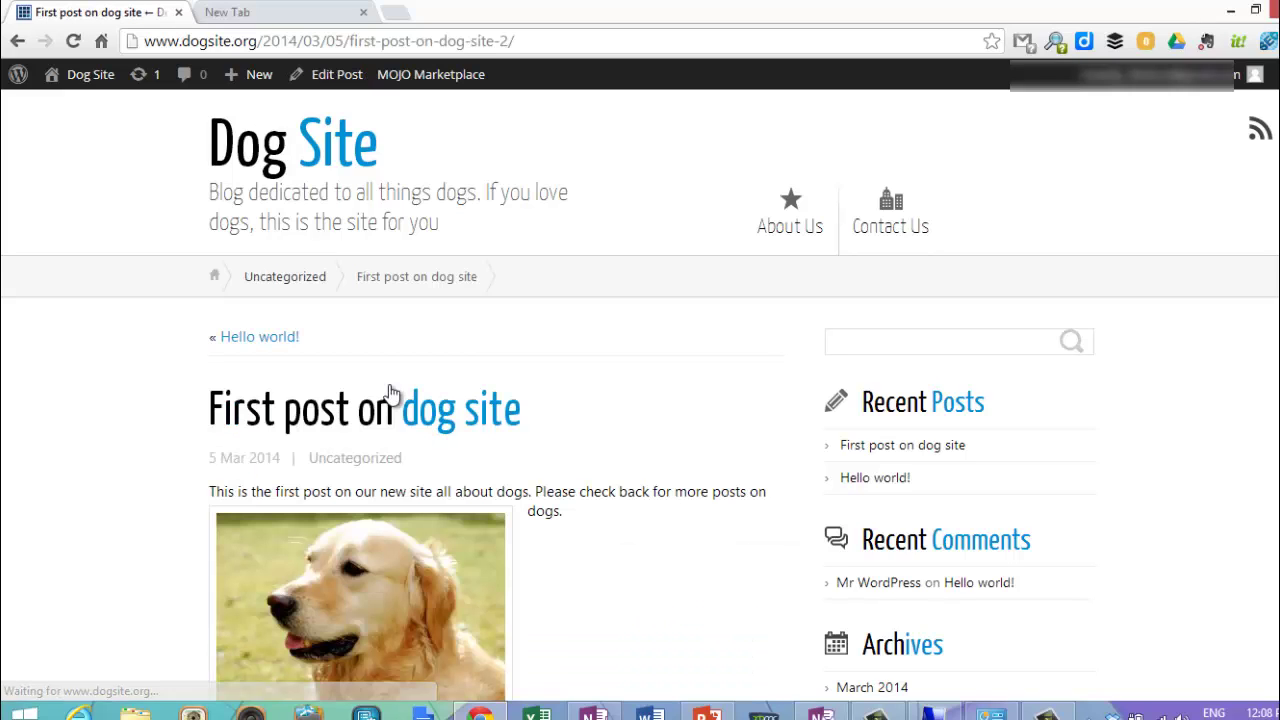
scroll(676, 473, down, 1)
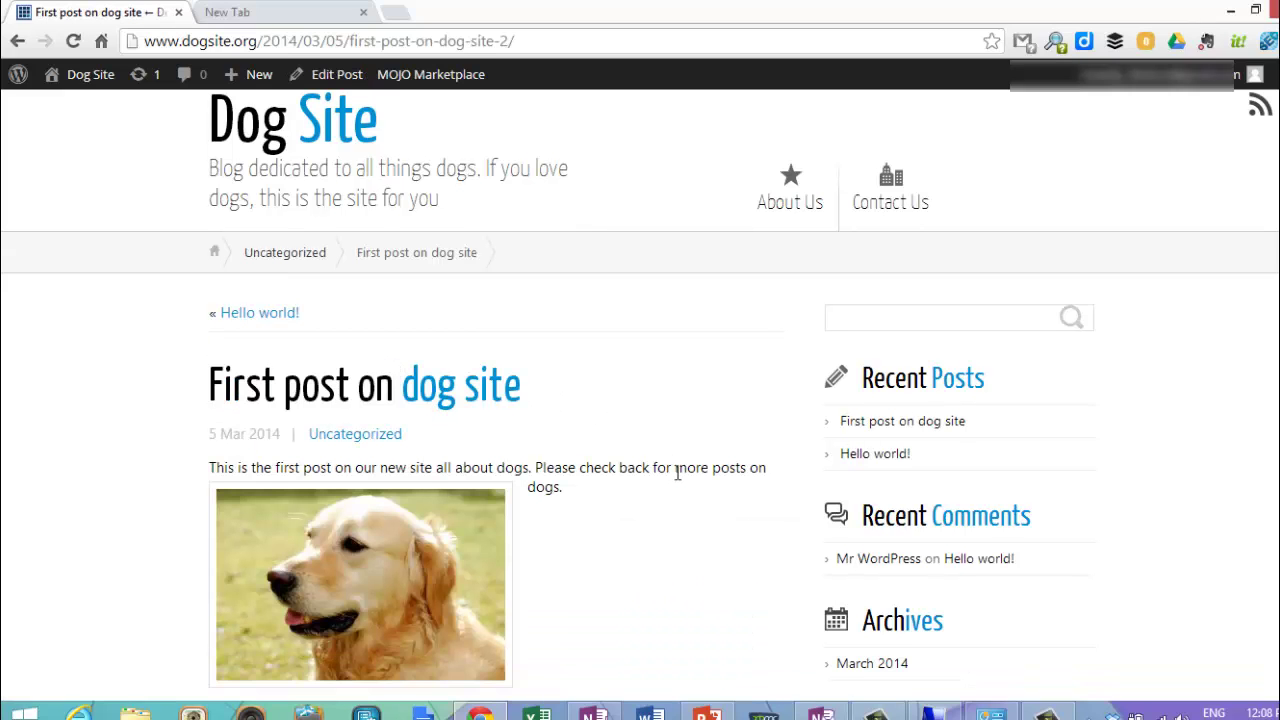
scroll(676, 472, down, 1)
scroll(676, 472, down, 1)
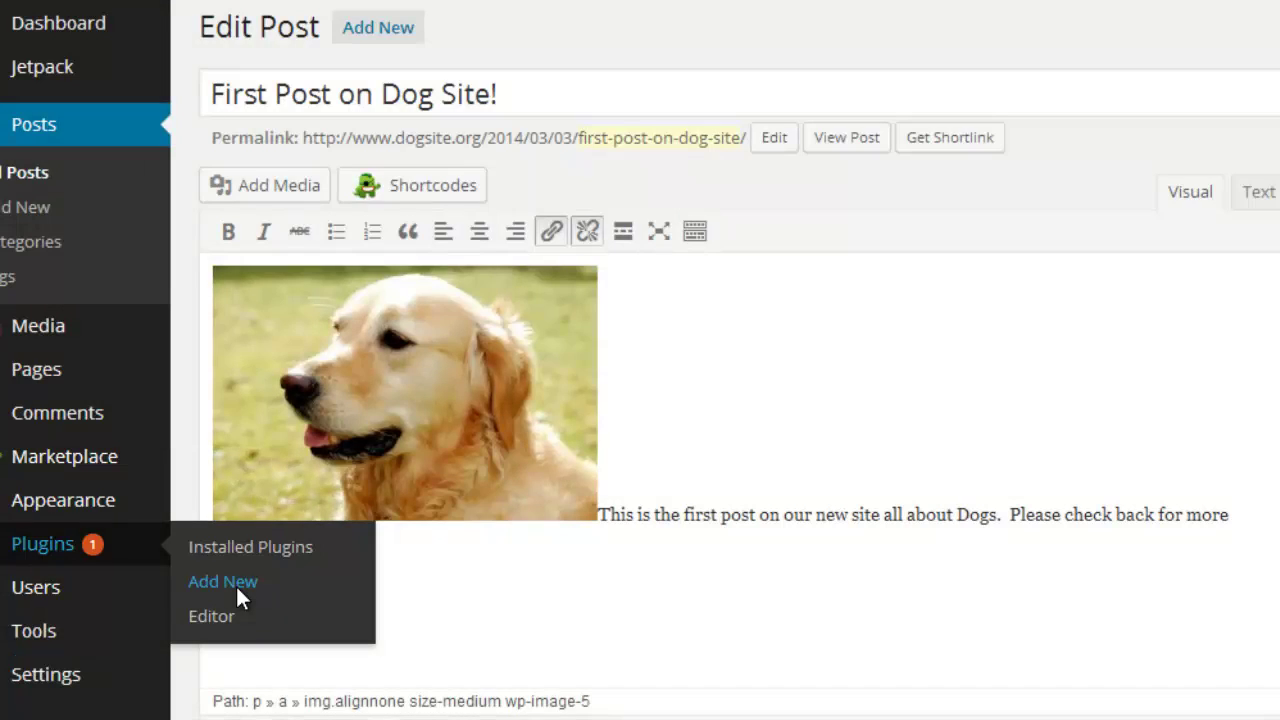
Search plugins for 'wordpress seo' and install WordPress SEO by Yoast, confirming the install
click(235, 584)
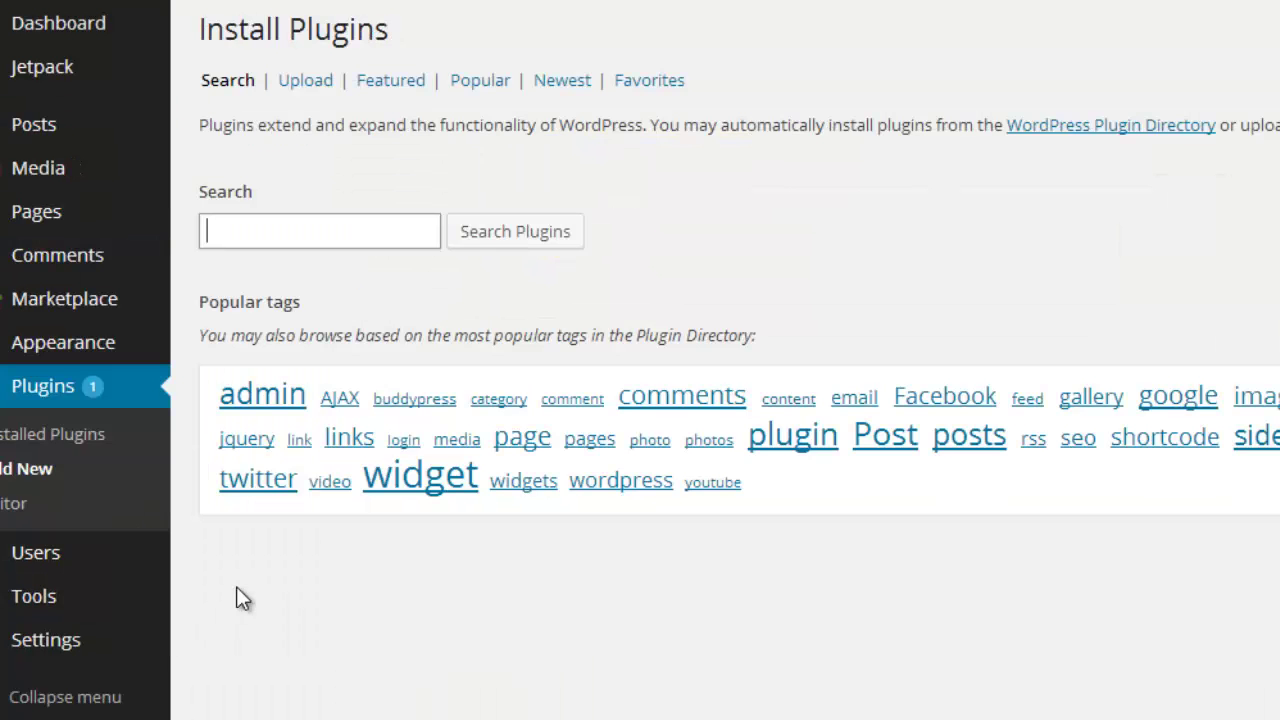
click(286, 243)
text(w)
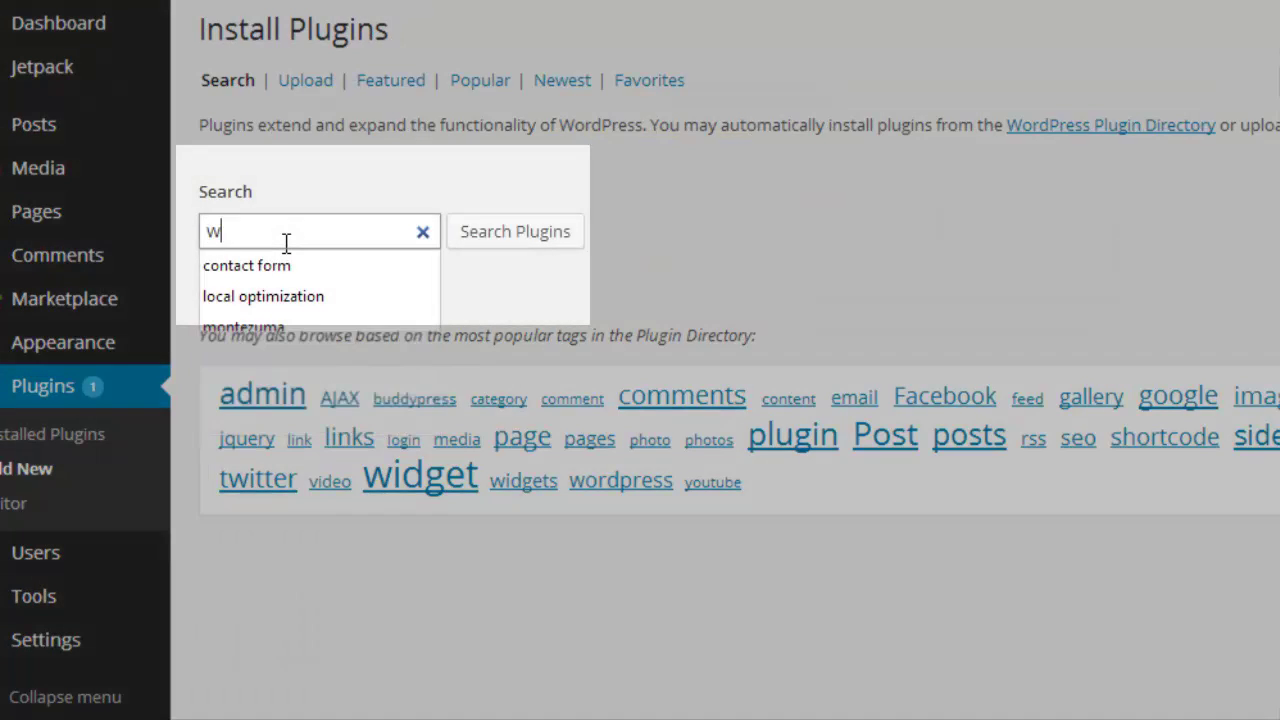
text(ordpres)
text(s seo)
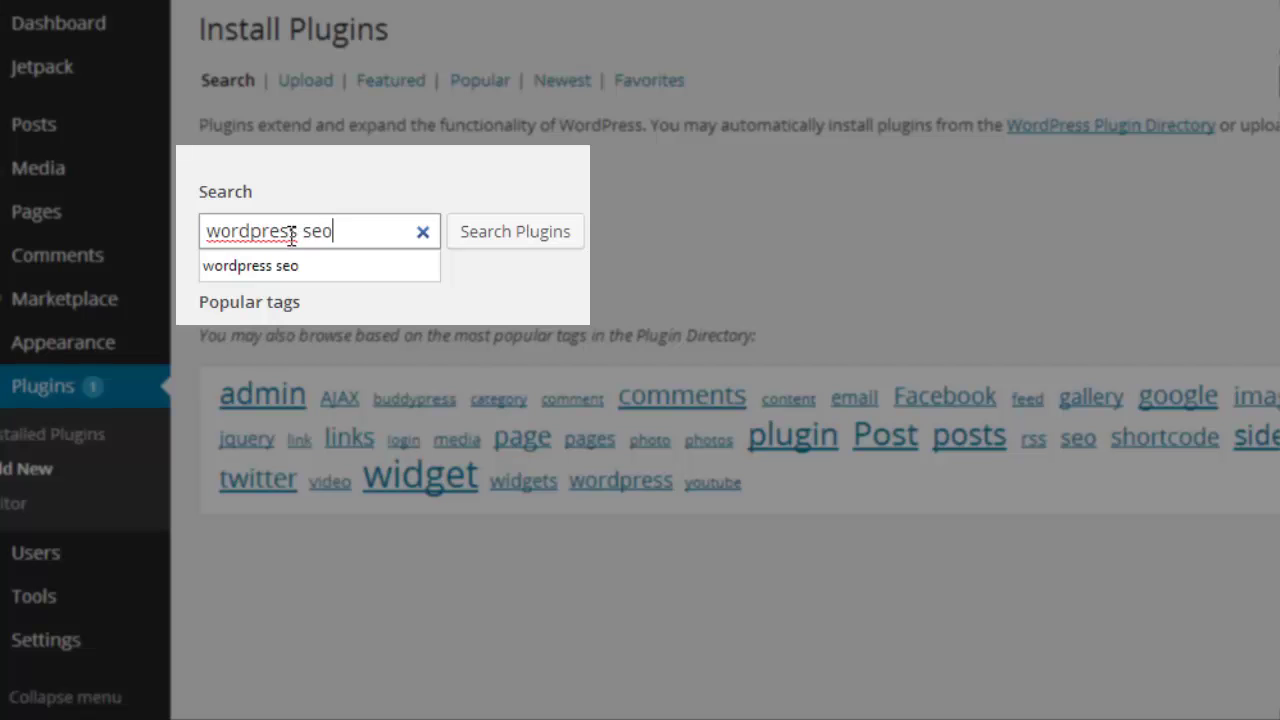
click(528, 231)
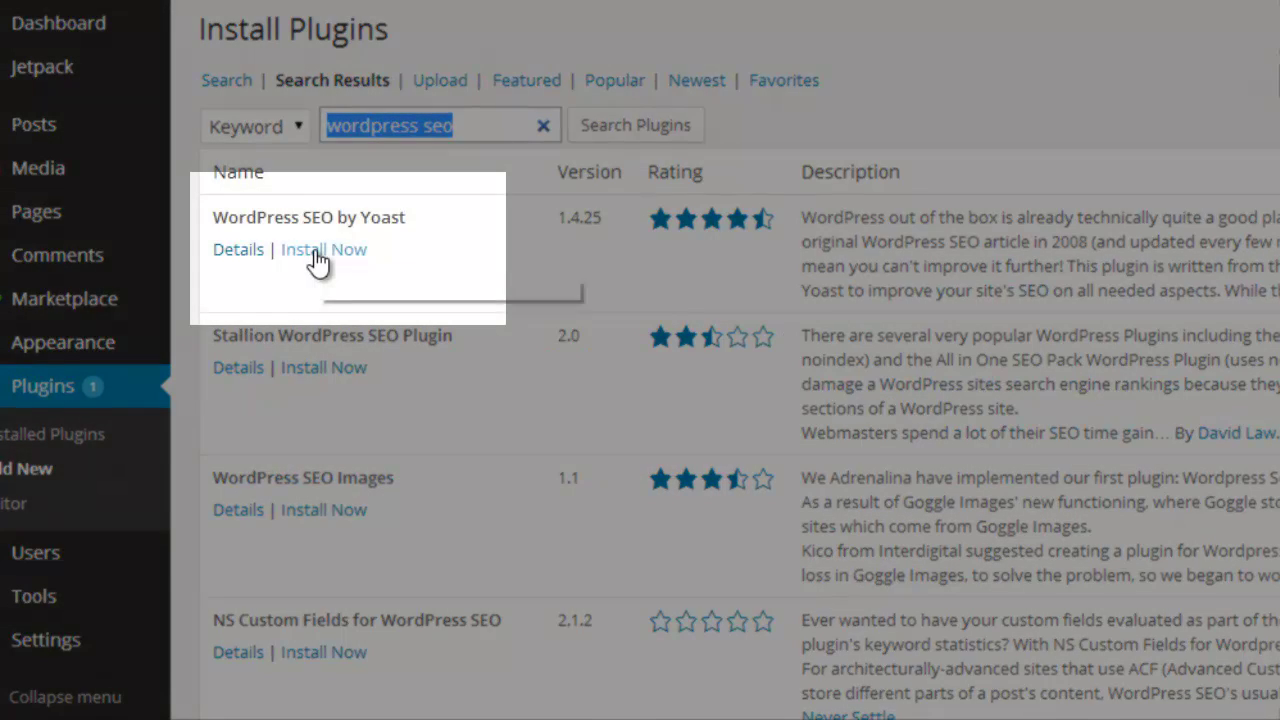
click(316, 252)
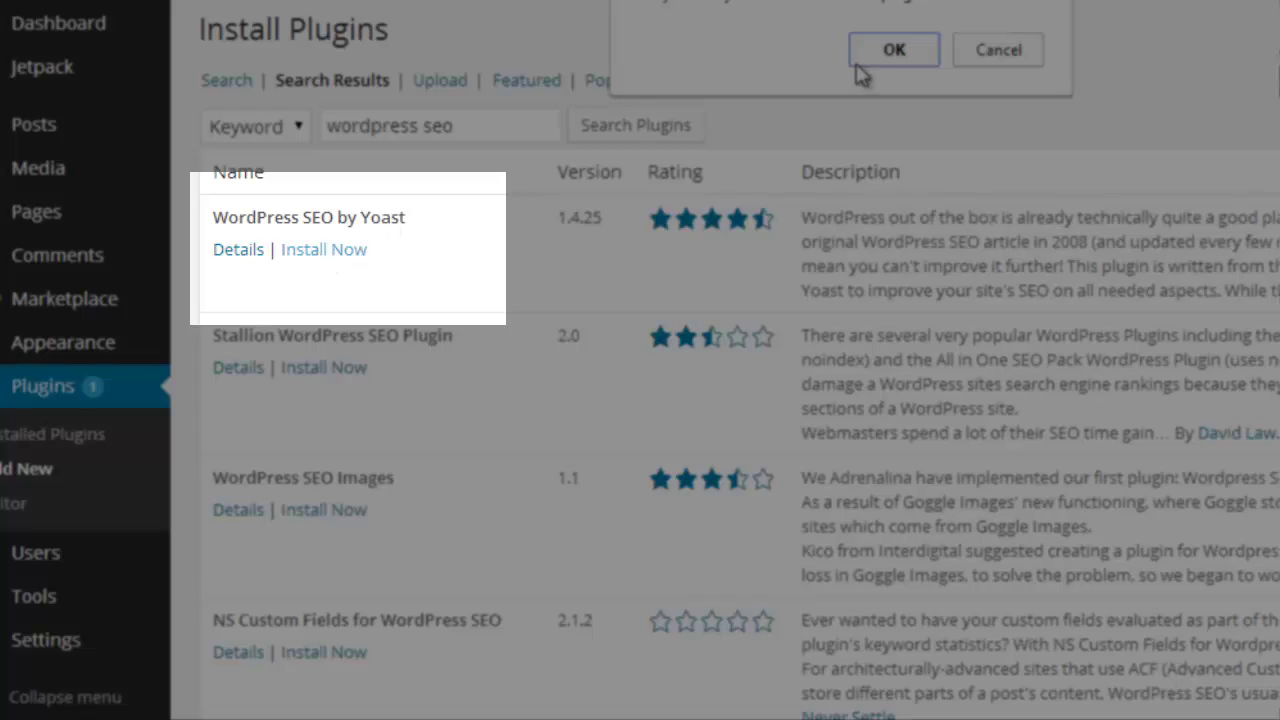
click(897, 57)
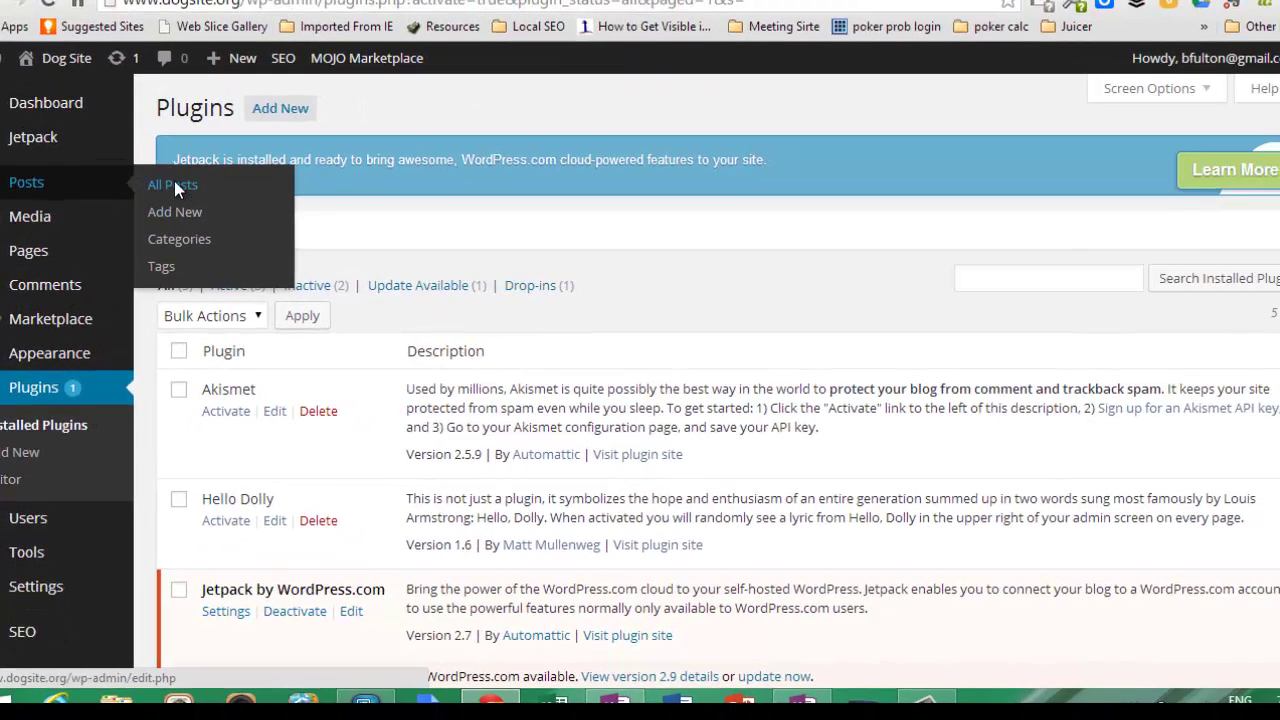
Edit 'First Post on Dog Site!' from the All Posts list
click(175, 184)
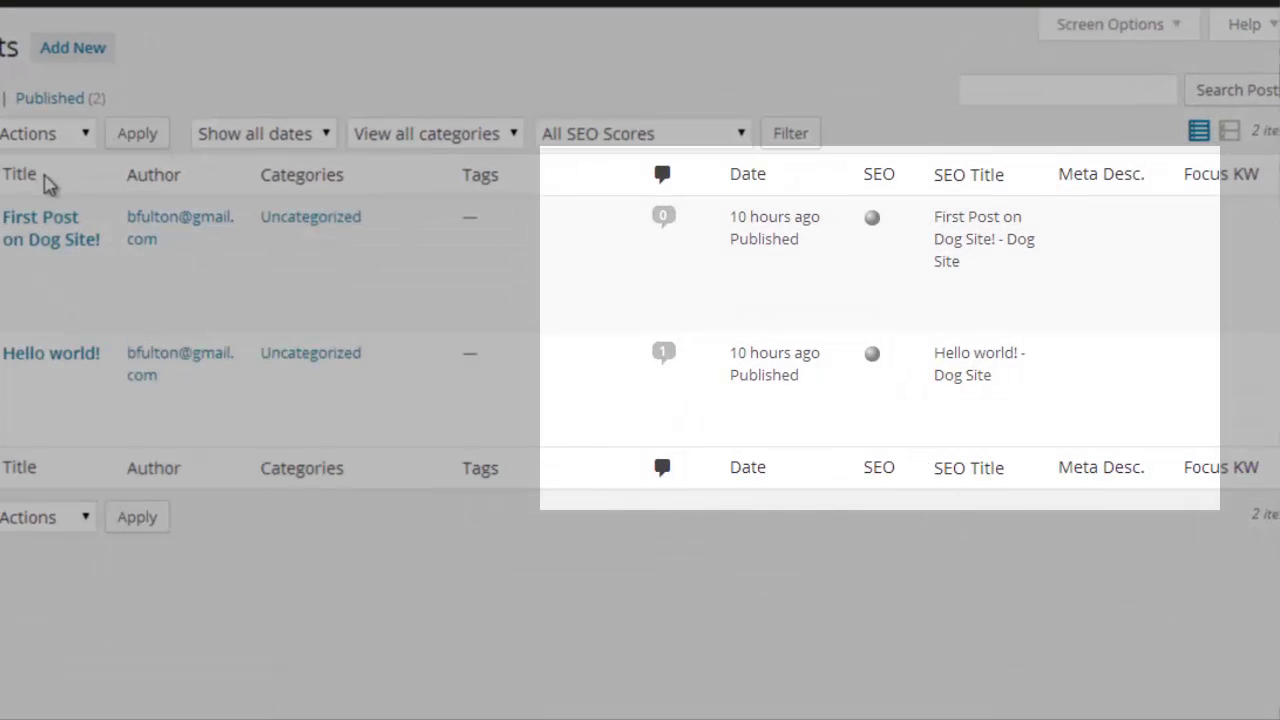
mouse_move(122, 265)
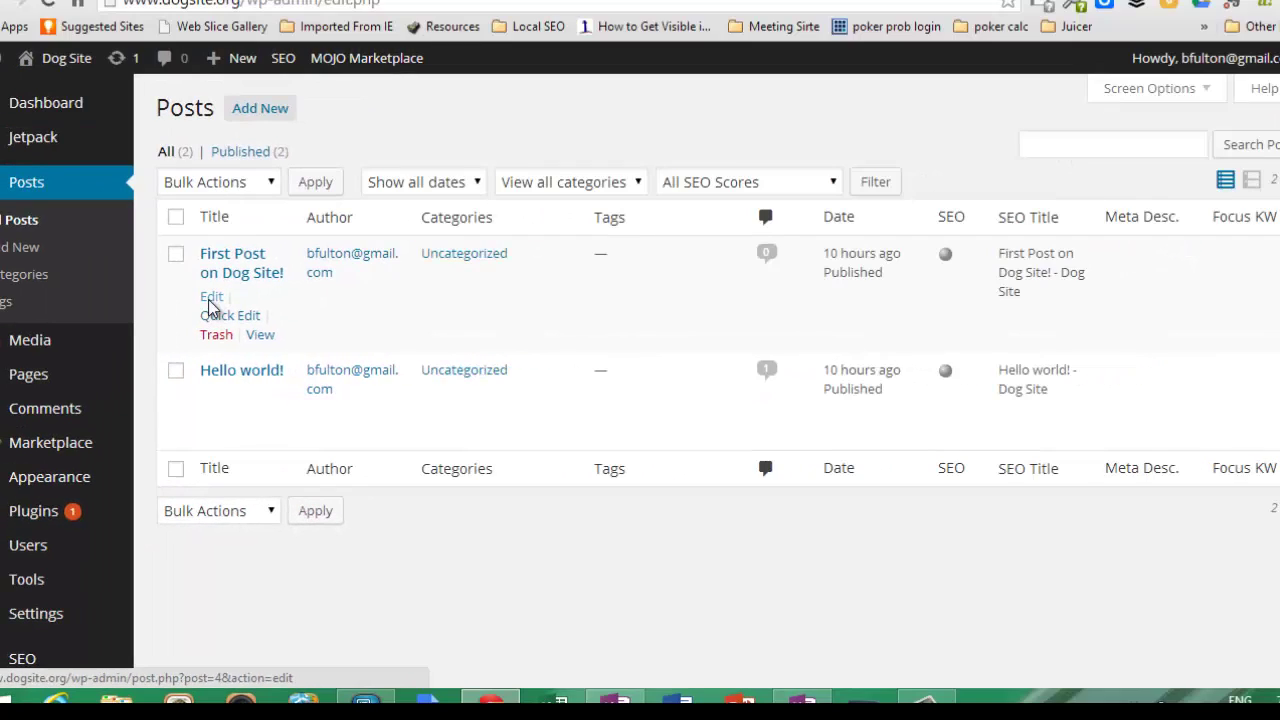
click(210, 300)
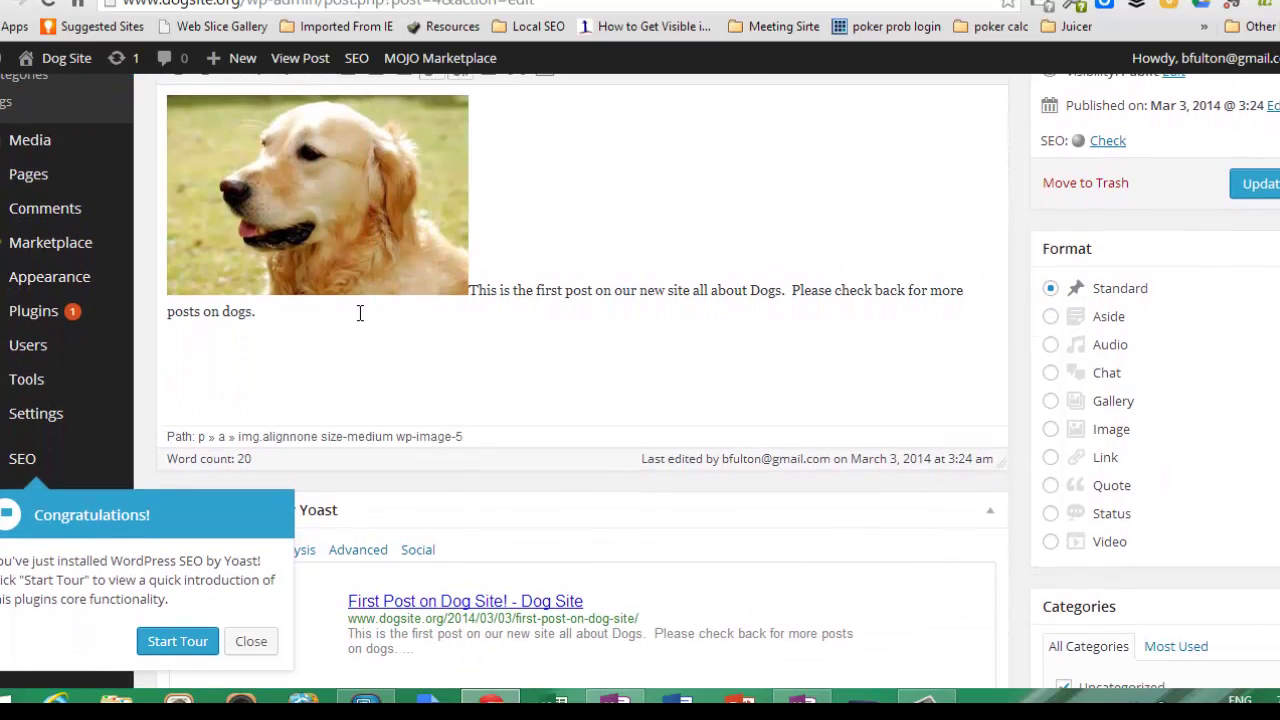
Fill the Yoast SEO title and meta description, set focus keyword 'dog site', and view Page Analysis
click(251, 641)
scroll(392, 594, down, 3)
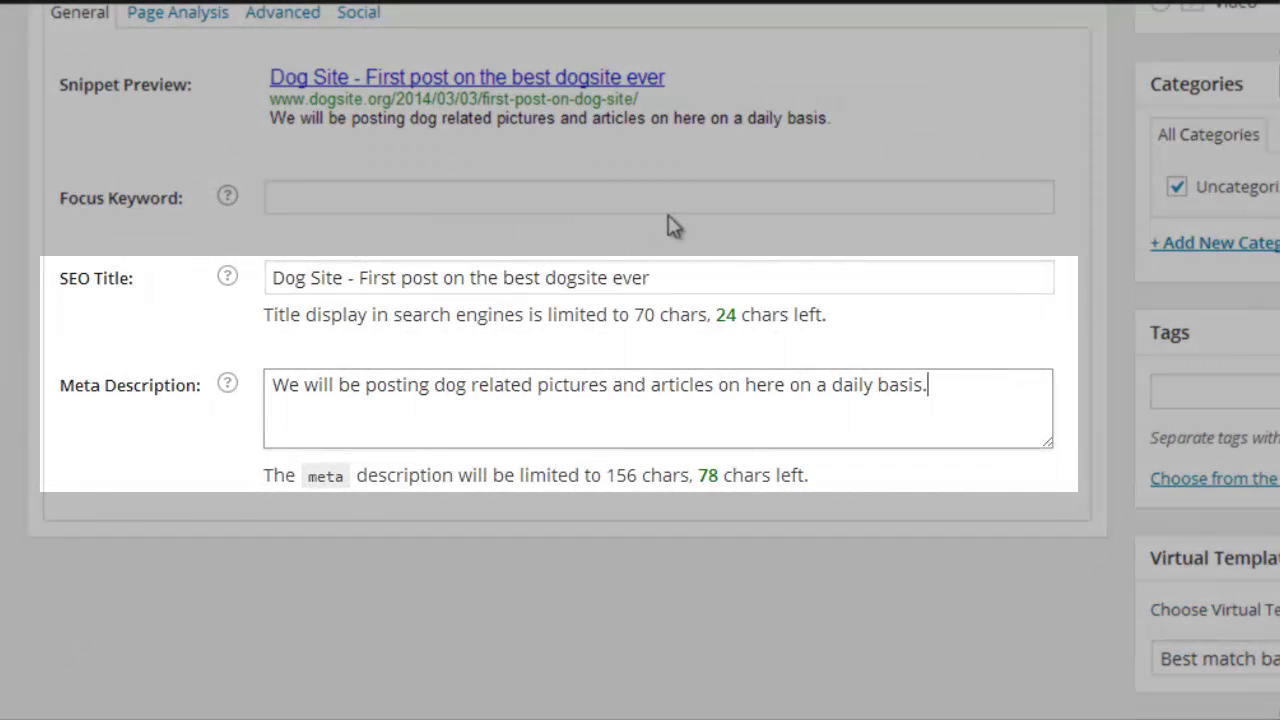
click(670, 225)
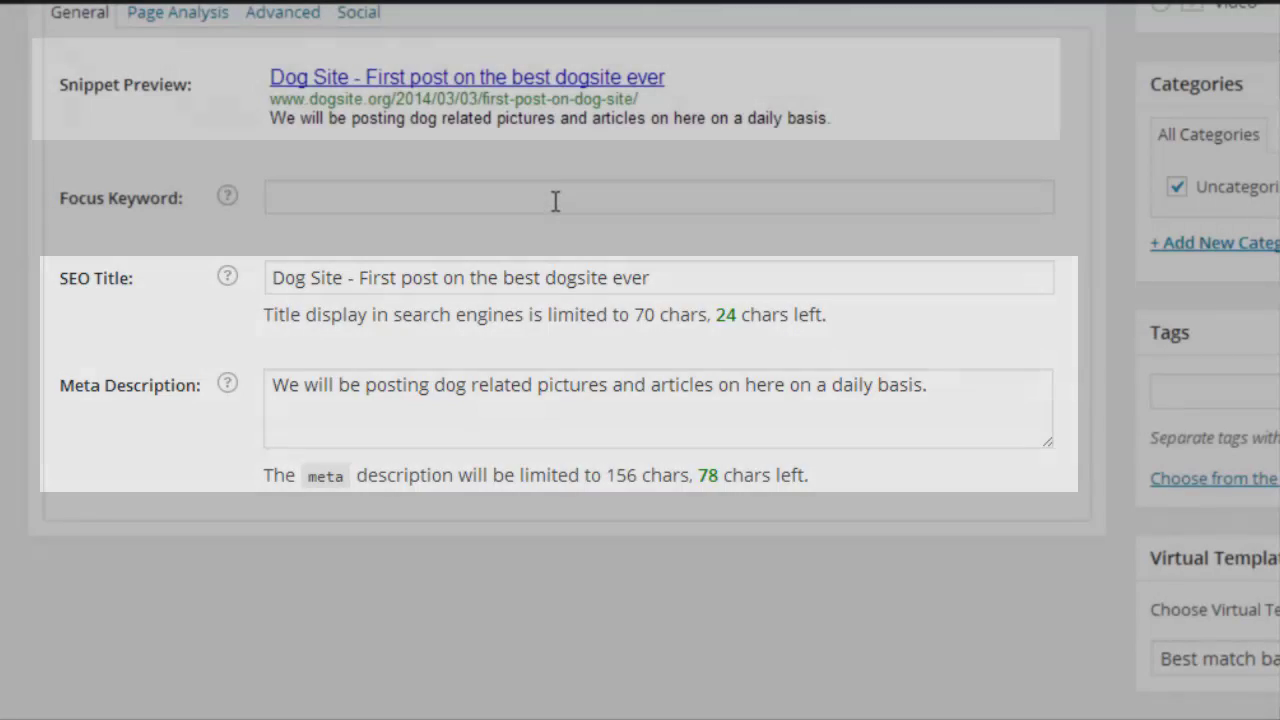
click(558, 192)
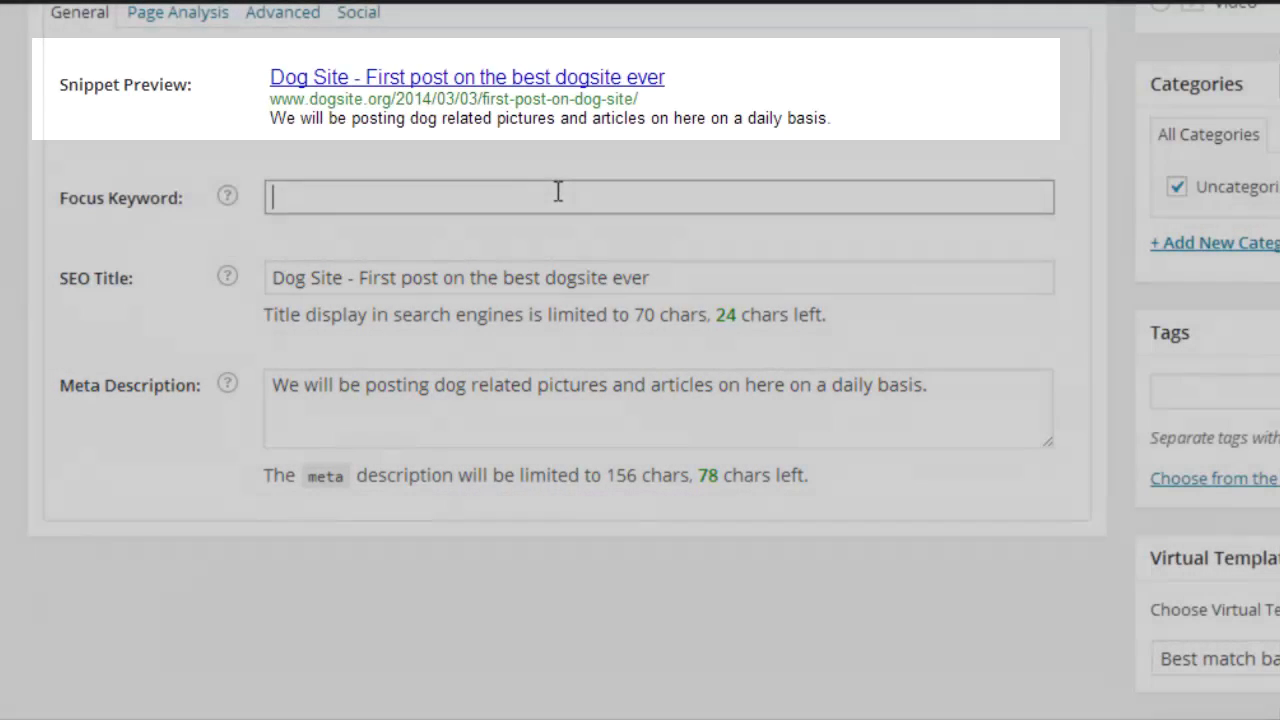
text(dog site)
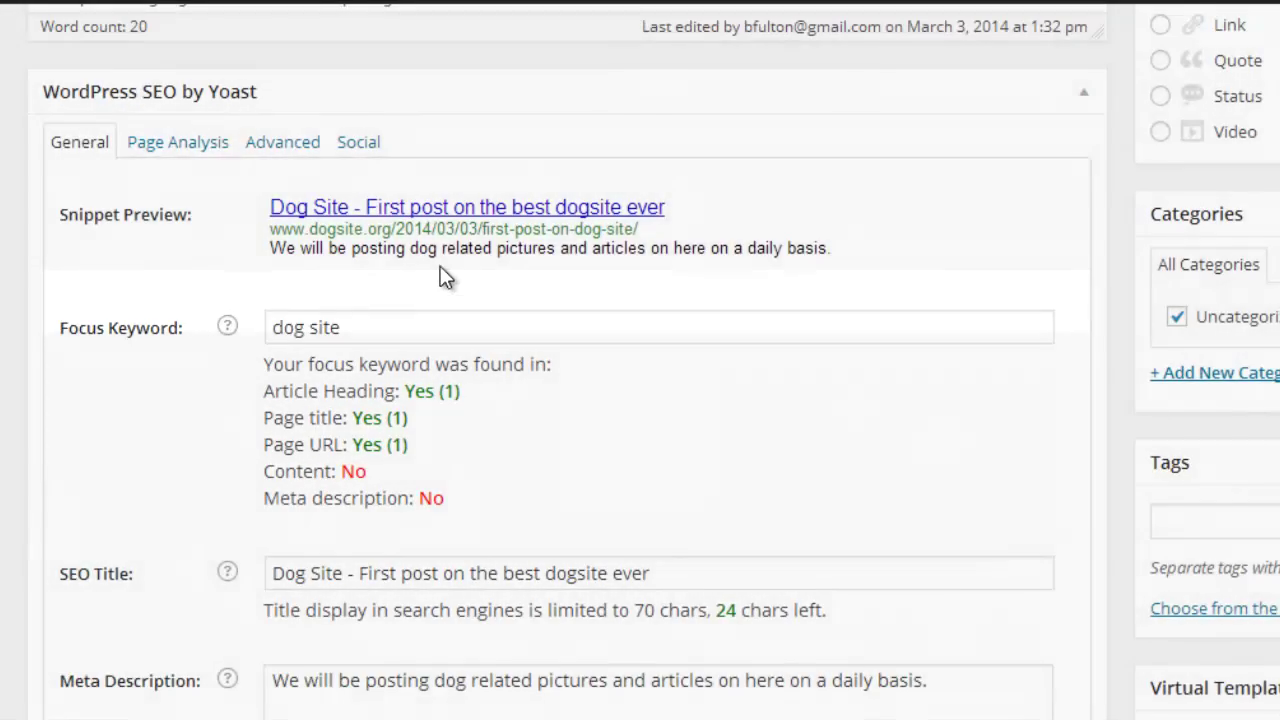
scroll(443, 277, up, 3)
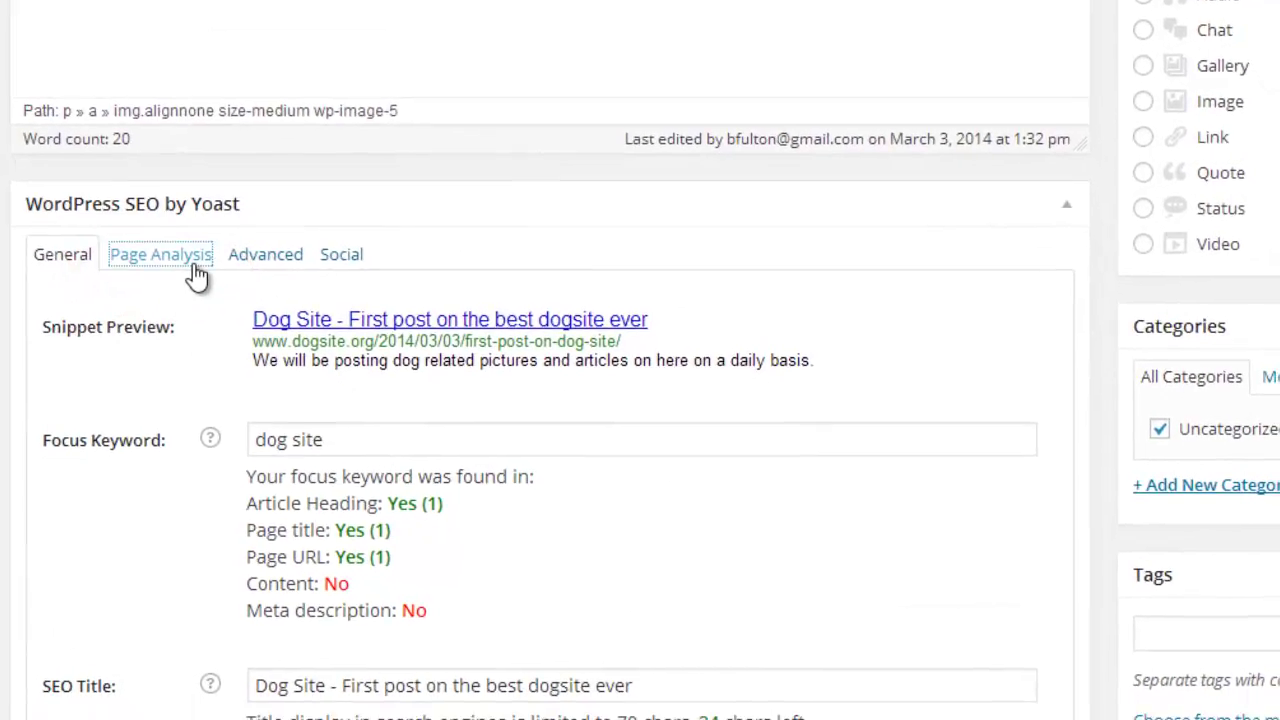
click(195, 284)
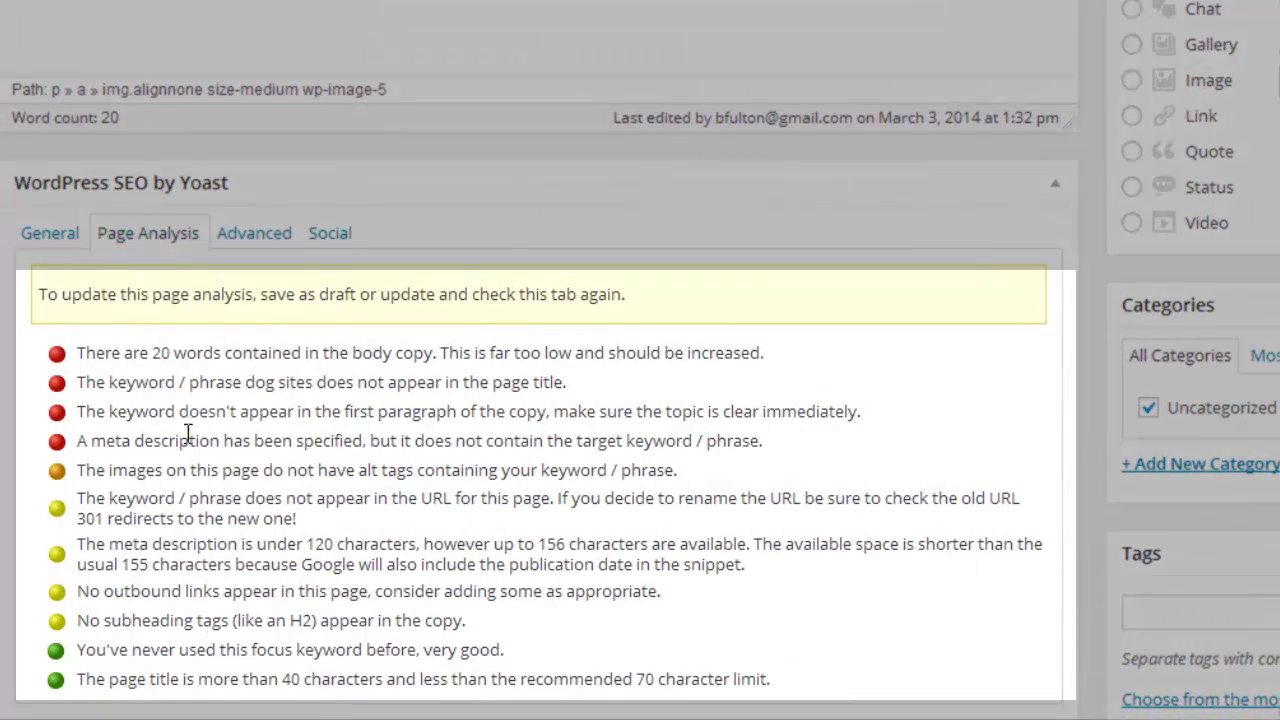